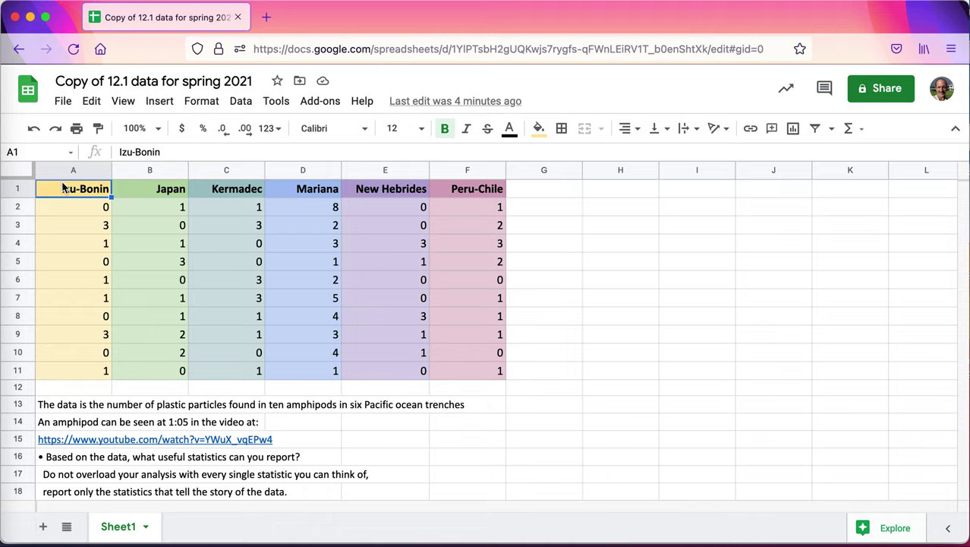
Step: Select the trench data block A1:F11, headers included, and copy it with Edit > Copy
{"action": "left_click_drag", "start_coordinate": [66, 190], "coordinate": [493, 375]}
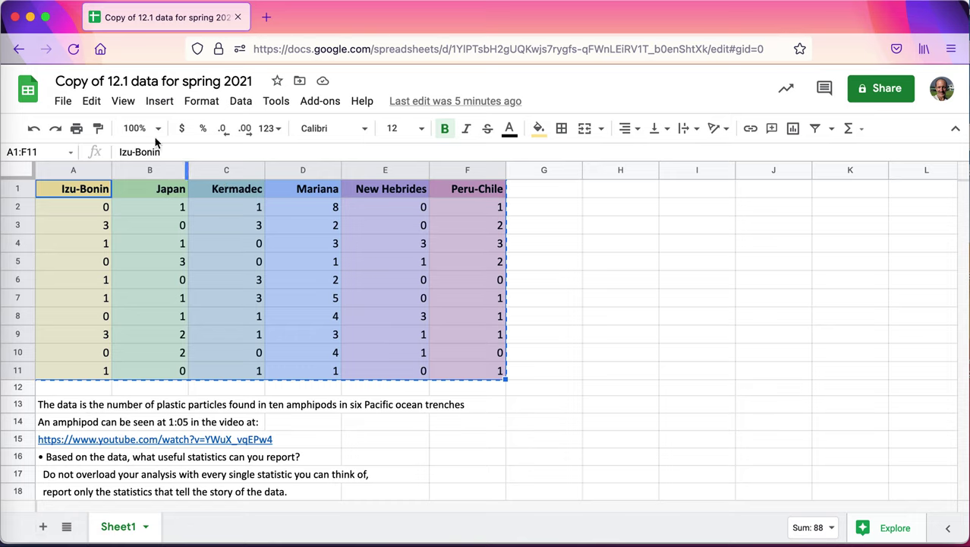
{"action": "left_click", "coordinate": [92, 103]}
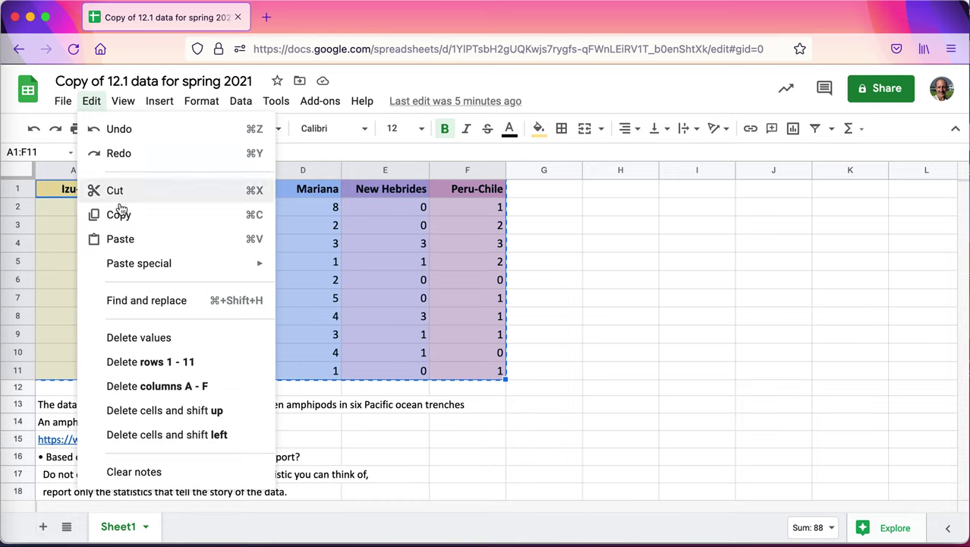
{"action": "left_click", "coordinate": [120, 217]}
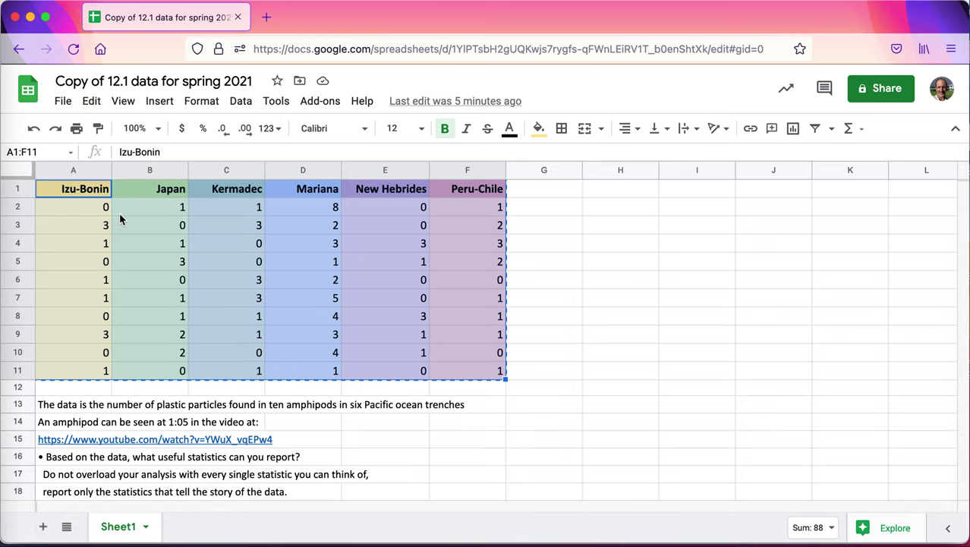
Step: Search for boxplotr in a new Firefox tab and open the BoxPlotR web tool
{"action": "left_click", "coordinate": [267, 17]}
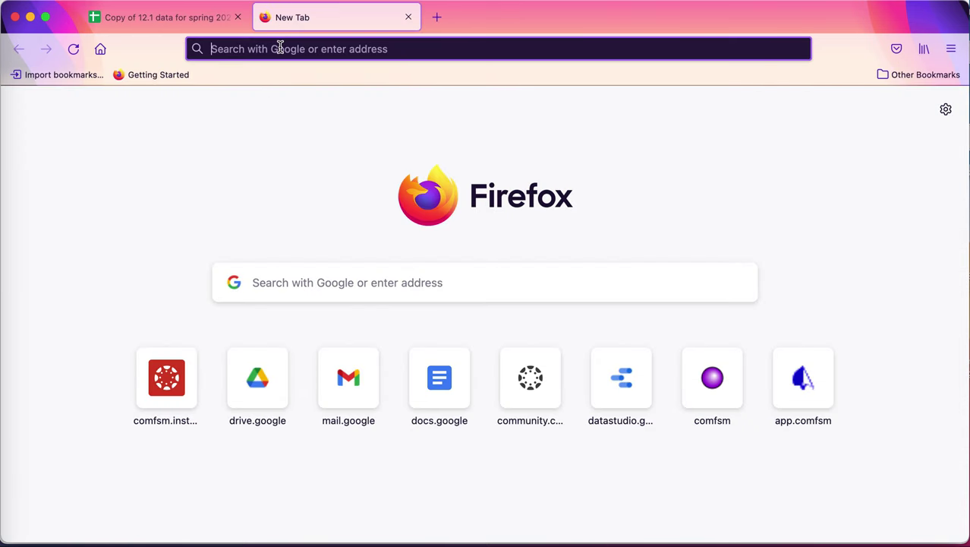
{"action": "type", "text": "boxplo"}
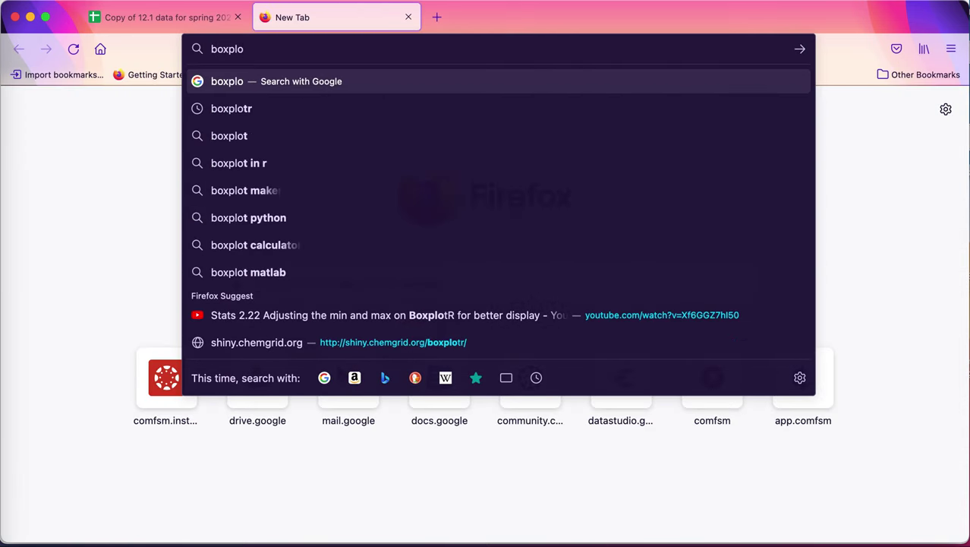
{"action": "type", "text": "tr"}
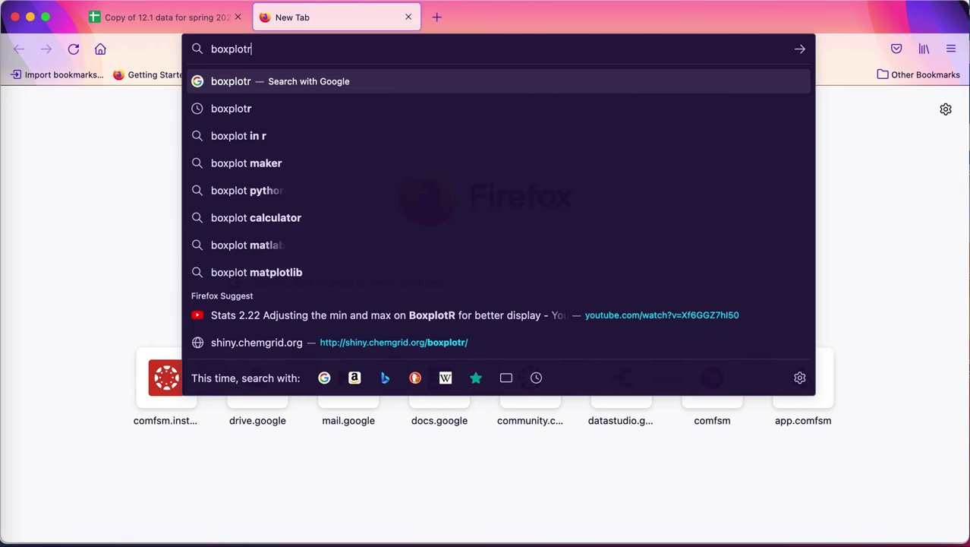
{"action": "key", "text": "Return"}
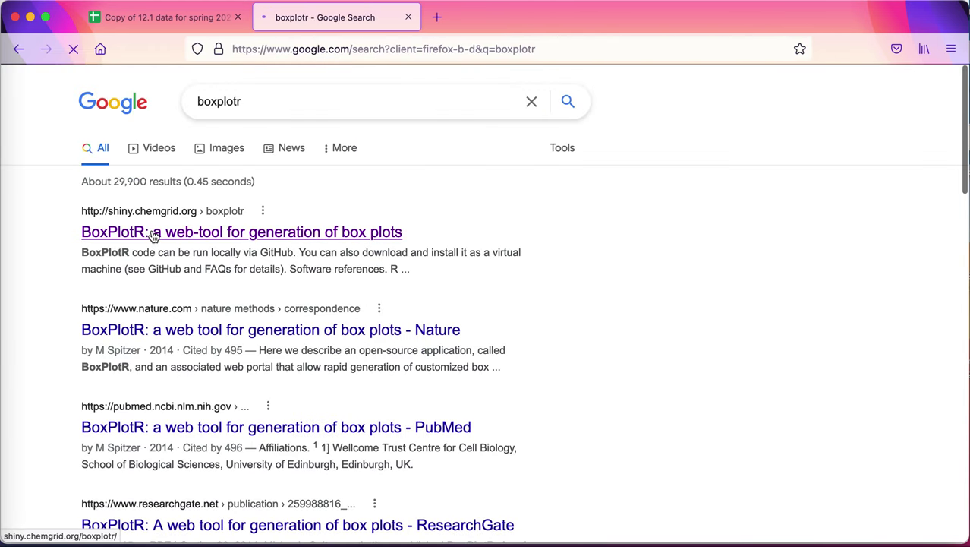
{"action": "left_click", "coordinate": [152, 235]}
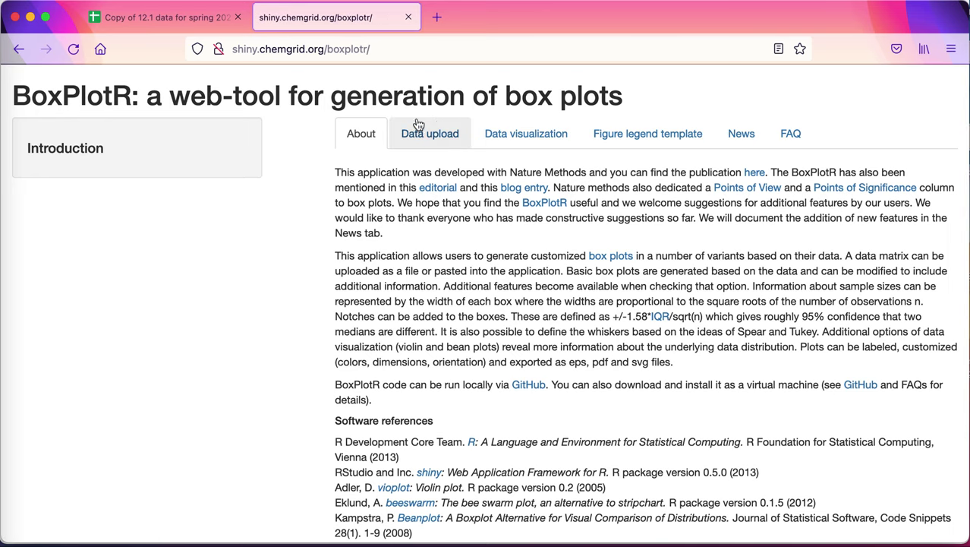
Step: Paste the copied trench data into BoxPlotR's upload box using the Tab separator
{"action": "left_click", "coordinate": [433, 134]}
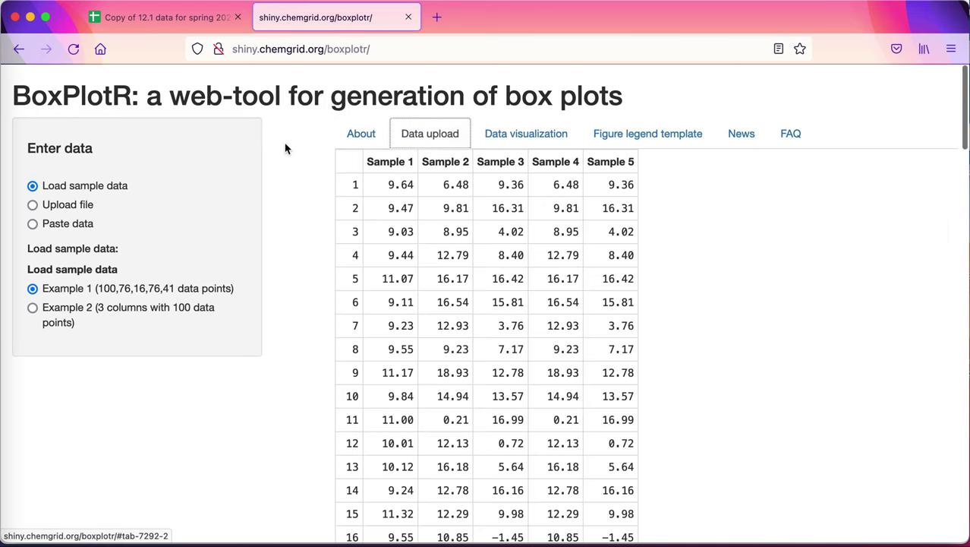
{"action": "left_click", "coordinate": [79, 227]}
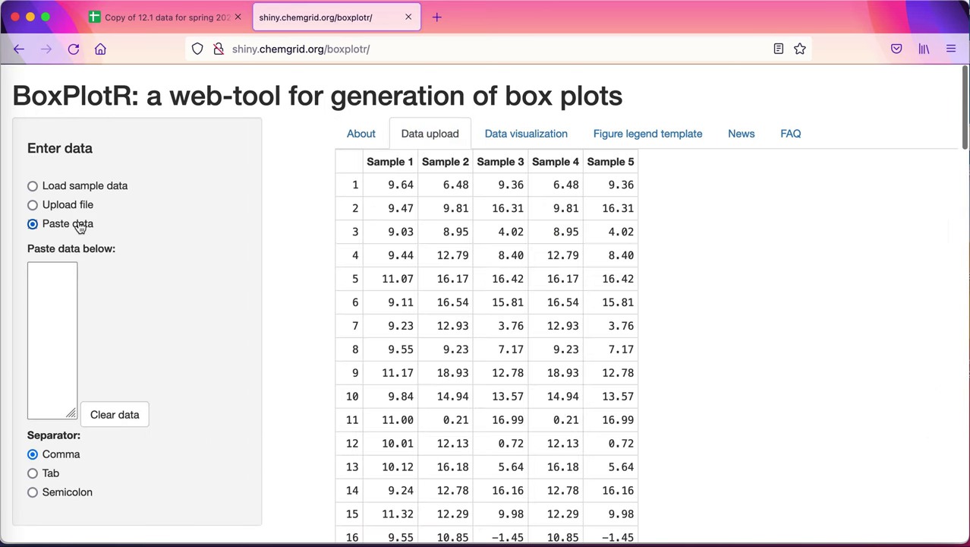
{"action": "left_click", "coordinate": [46, 477]}
{"action": "left_click", "coordinate": [63, 272]}
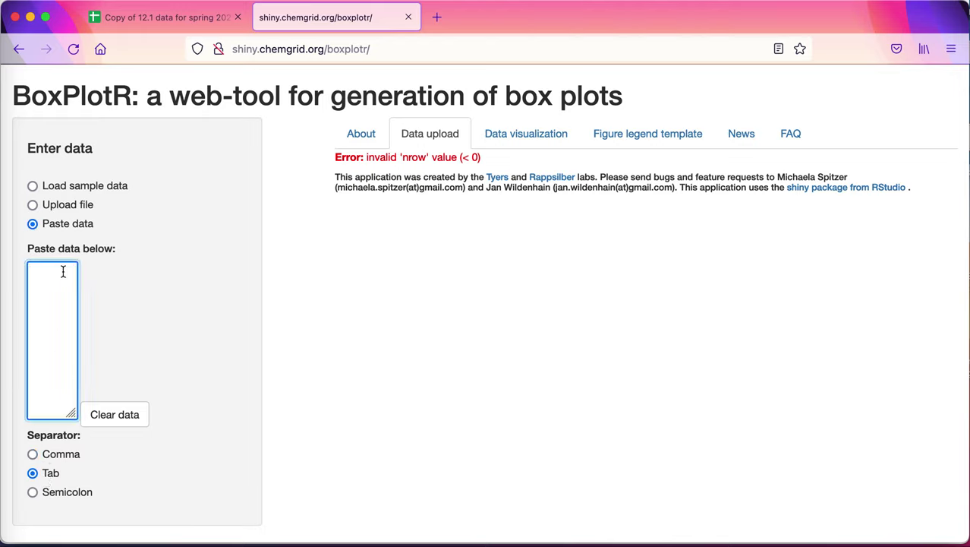
{"action": "key", "text": "super+v"}
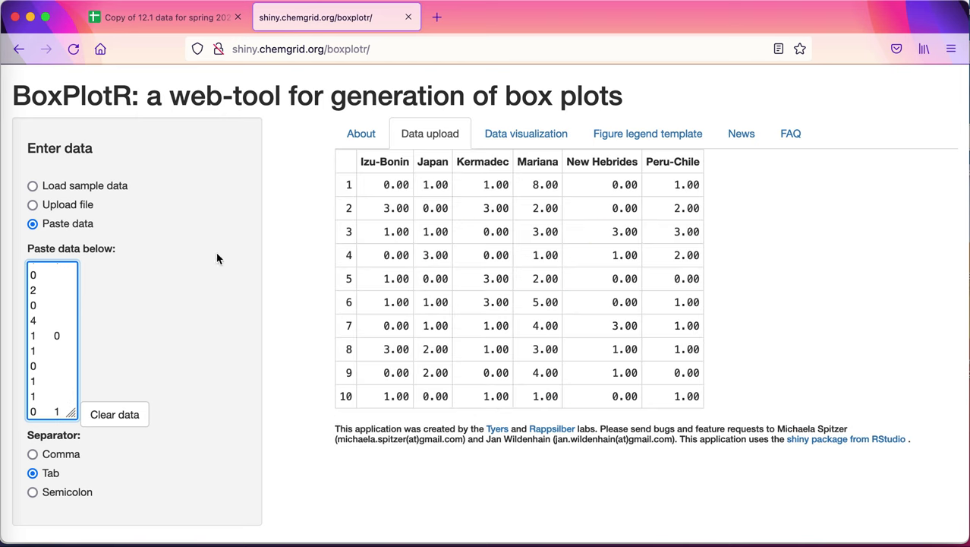
Step: Show the Data visualization box plot of the six trenches, Izu-Bonin through Peru-Chile
{"action": "left_click", "coordinate": [538, 142]}
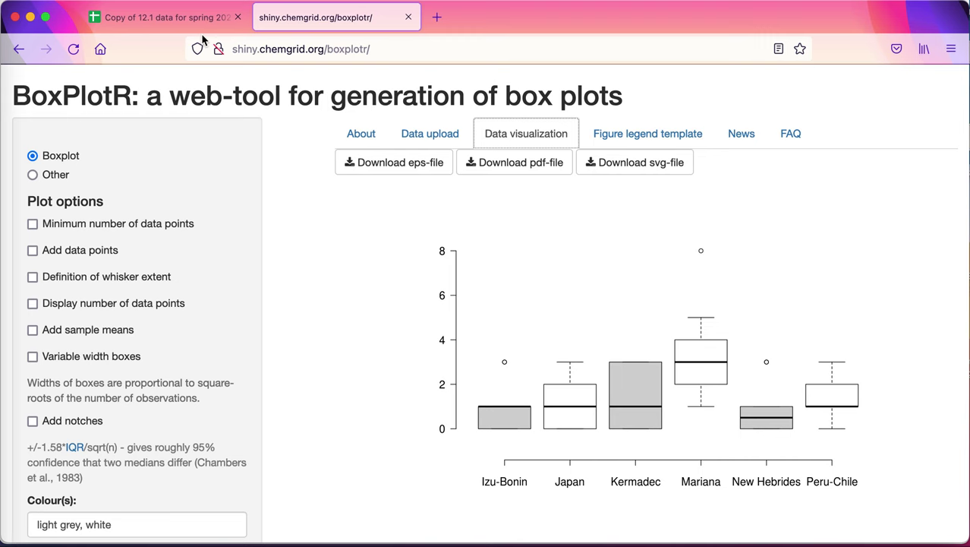
Step: Back in Sheets, copy the trench headers A1:F1 into H1:M1
{"action": "left_click", "coordinate": [163, 17]}
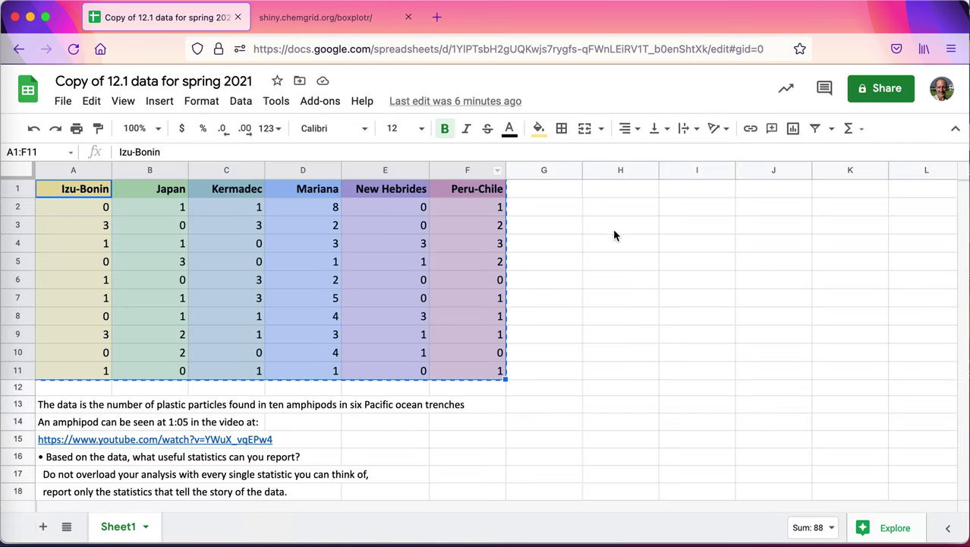
{"action": "left_click", "coordinate": [605, 196]}
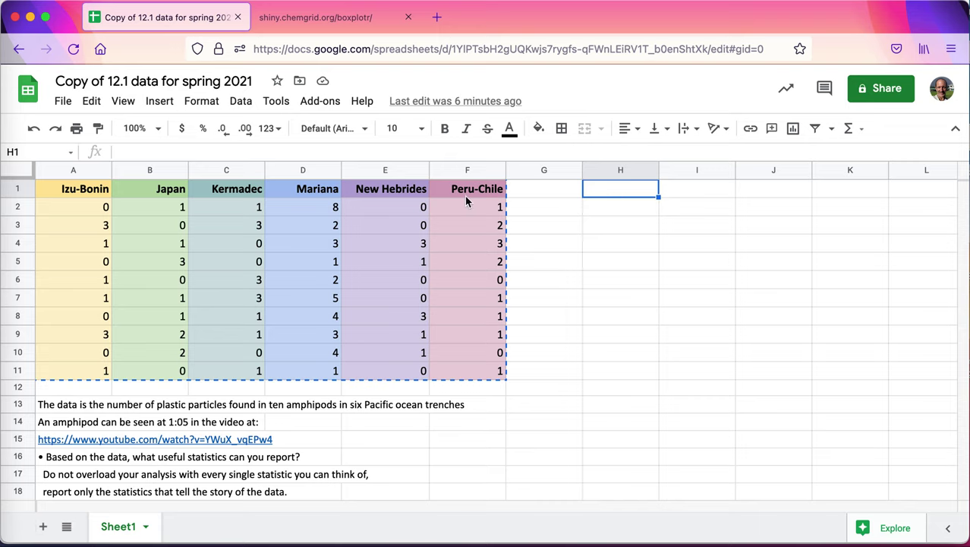
{"action": "left_click_drag", "start_coordinate": [109, 191], "coordinate": [498, 194]}
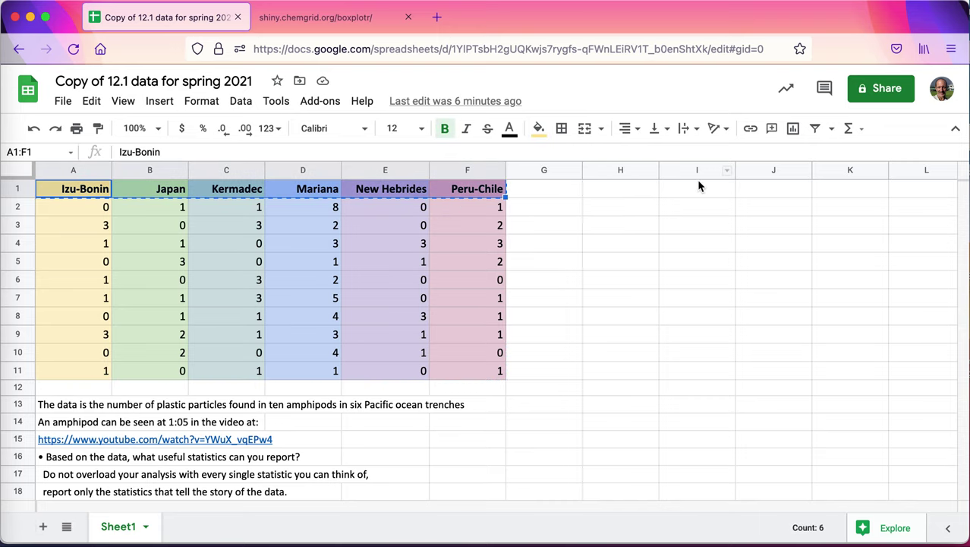
{"action": "key", "text": "ctrl+c"}
{"action": "left_click", "coordinate": [650, 193]}
{"action": "key", "text": "ctrl+v"}
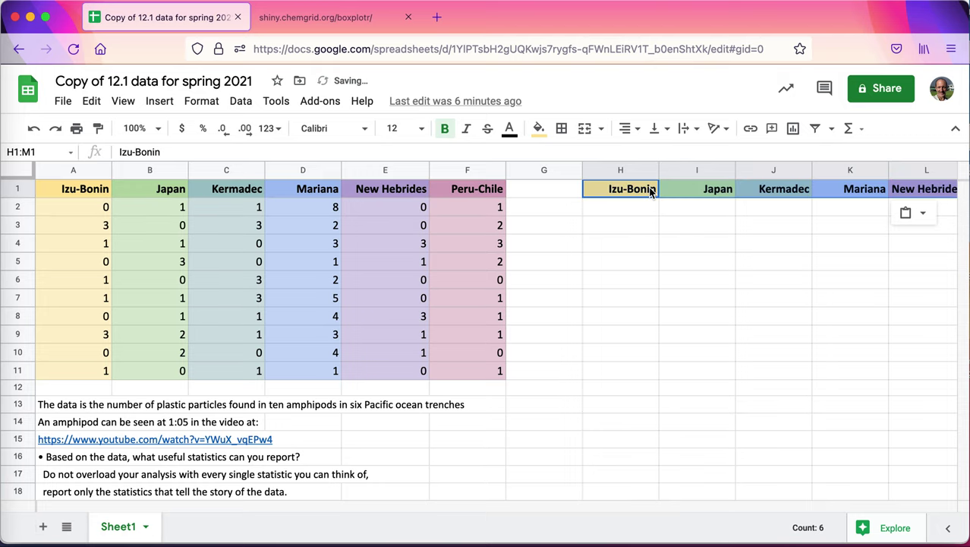
Step: Enter =average(A2:A11) in H2 for the Izu-Bonin mean of 1
{"action": "left_click", "coordinate": [643, 211]}
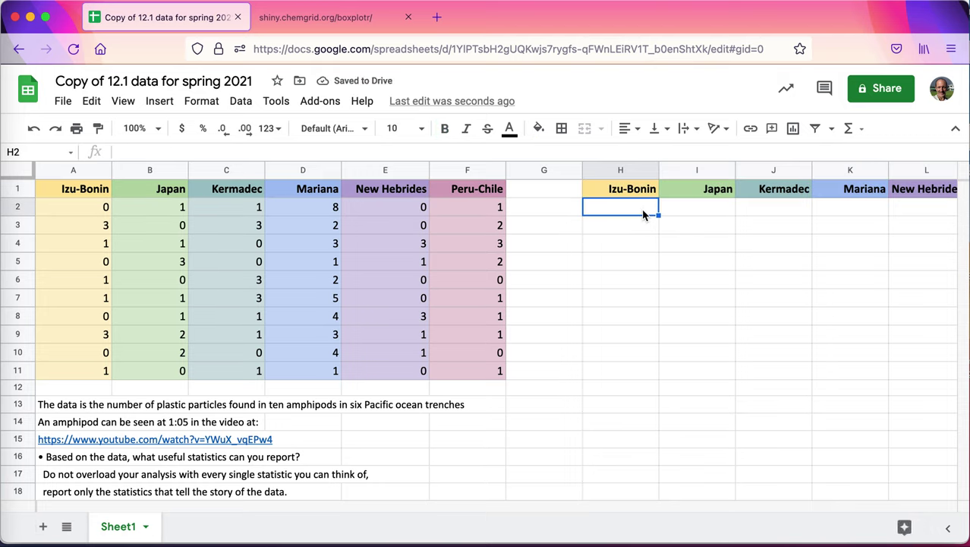
{"action": "type", "text": "=averase"}
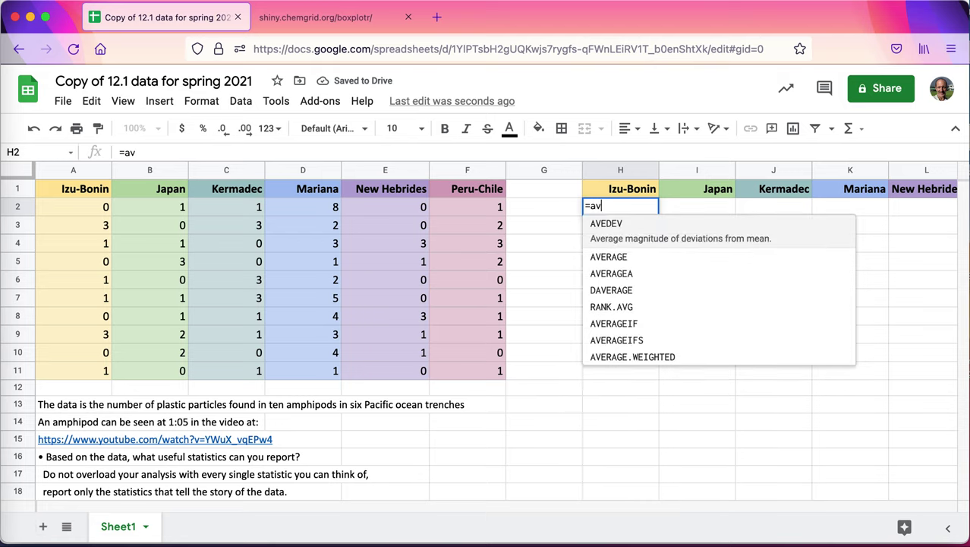
{"action": "key", "text": "BackSpace"}
{"action": "key", "text": "BackSpace"}
{"action": "type", "text": "ge("}
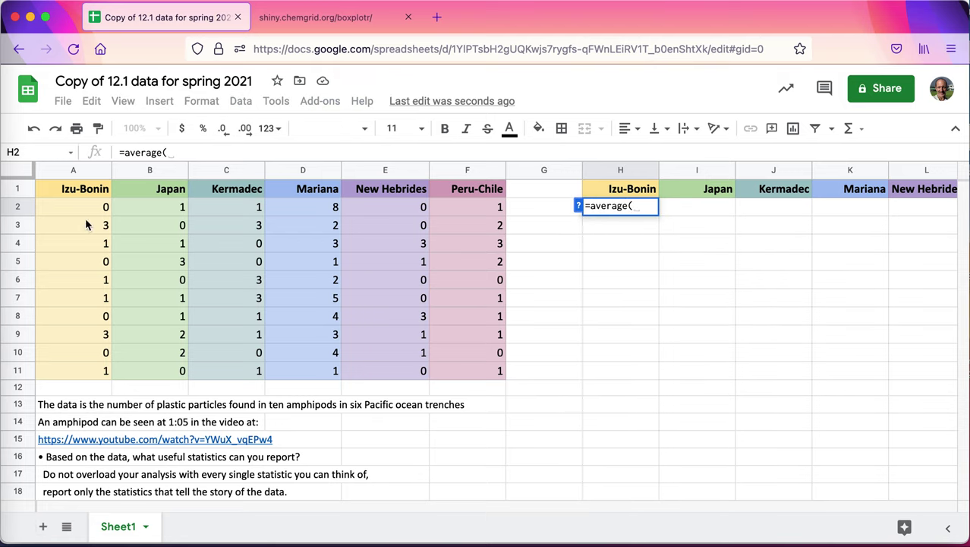
{"action": "left_click_drag", "start_coordinate": [88, 208], "coordinate": [76, 372]}
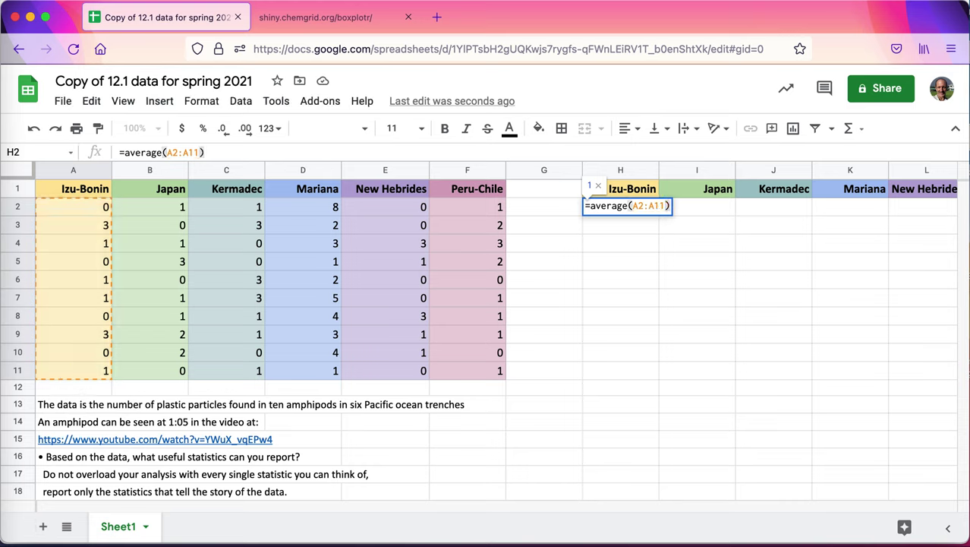
{"action": "key", "text": "Return"}
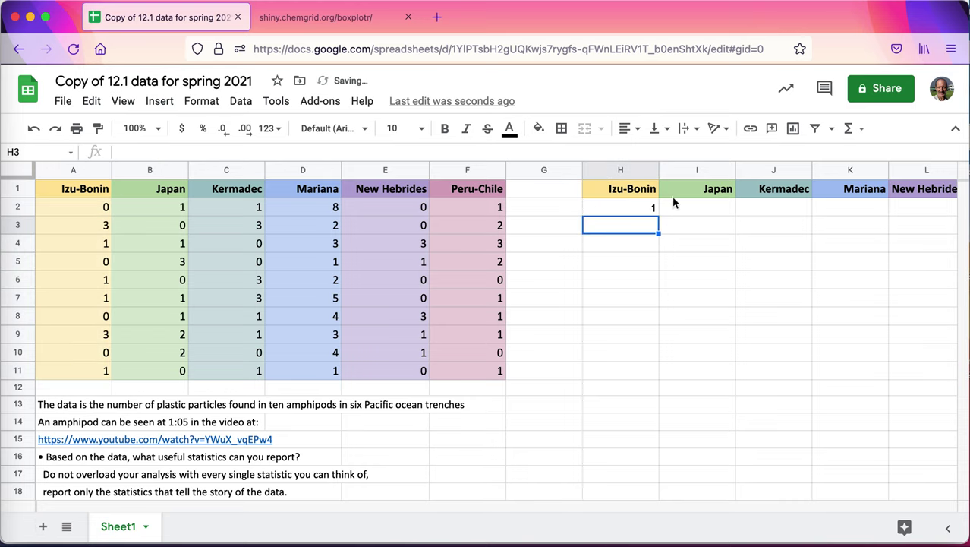
{"action": "left_click", "coordinate": [635, 210]}
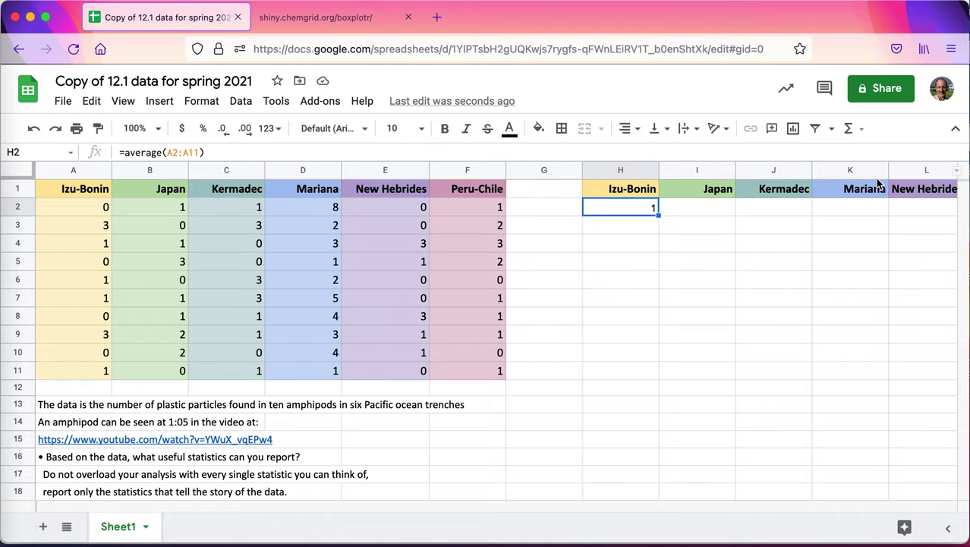
Step: Fill the average formula from H2 across to M2 and auto-fit columns H–M
{"action": "left_click_drag", "start_coordinate": [658, 215], "coordinate": [714, 202]}
{"action": "left_click_drag", "start_coordinate": [678, 168], "coordinate": [255, 170]}
{"action": "double_click", "coordinate": [354, 170]}
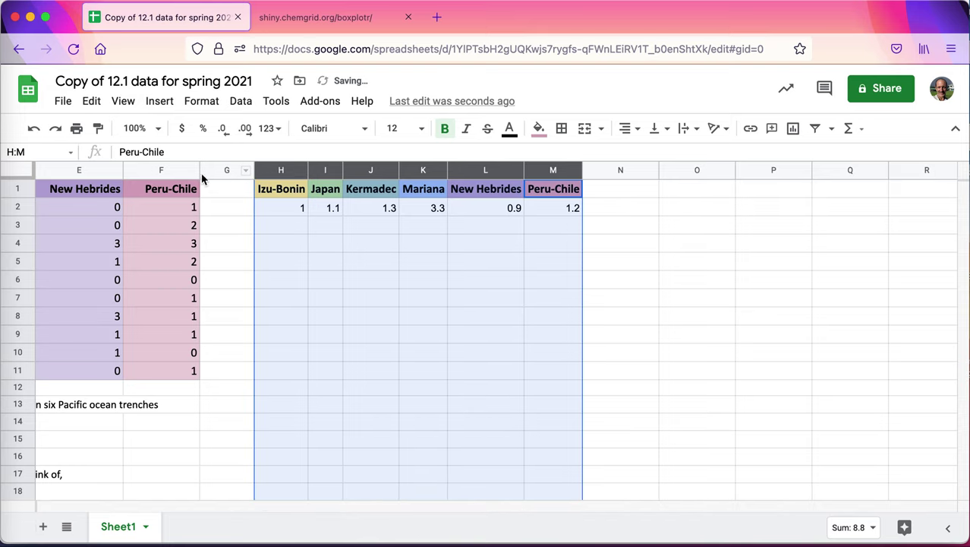
Step: Auto-fit and narrow data columns A–F, then select the means table H1:M2
{"action": "left_click", "coordinate": [151, 170]}
{"action": "left_click_drag", "start_coordinate": [151, 169], "coordinate": [107, 167]}
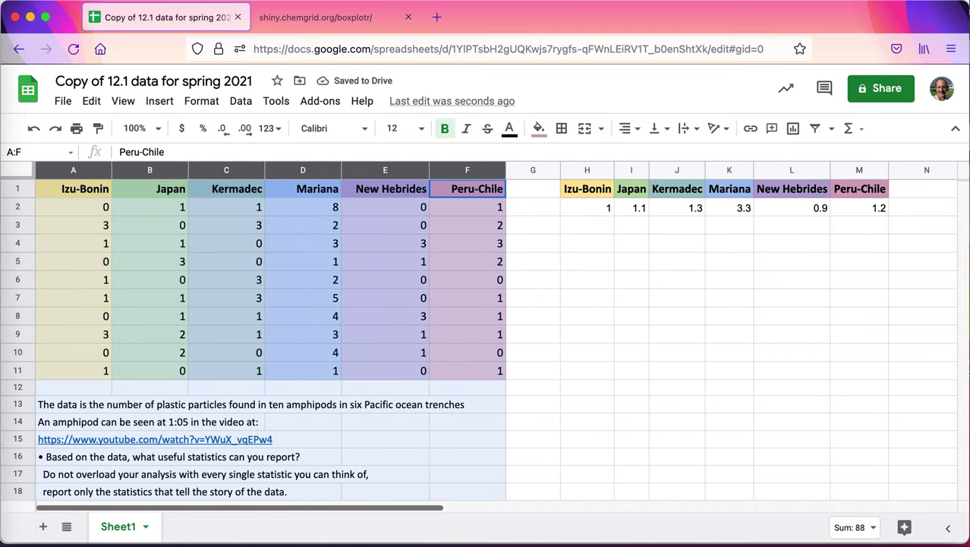
{"action": "double_click", "coordinate": [112, 169]}
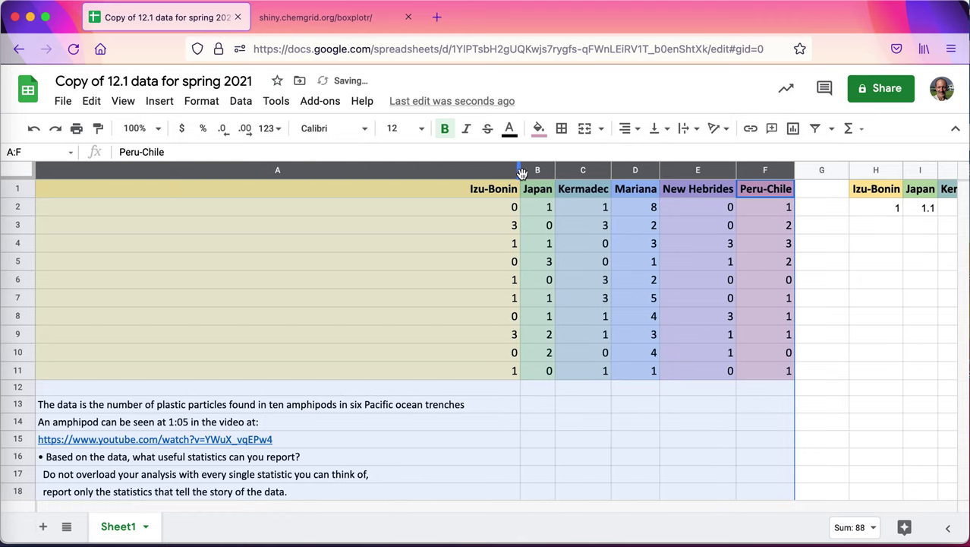
{"action": "left_click_drag", "start_coordinate": [520, 173], "coordinate": [110, 176]}
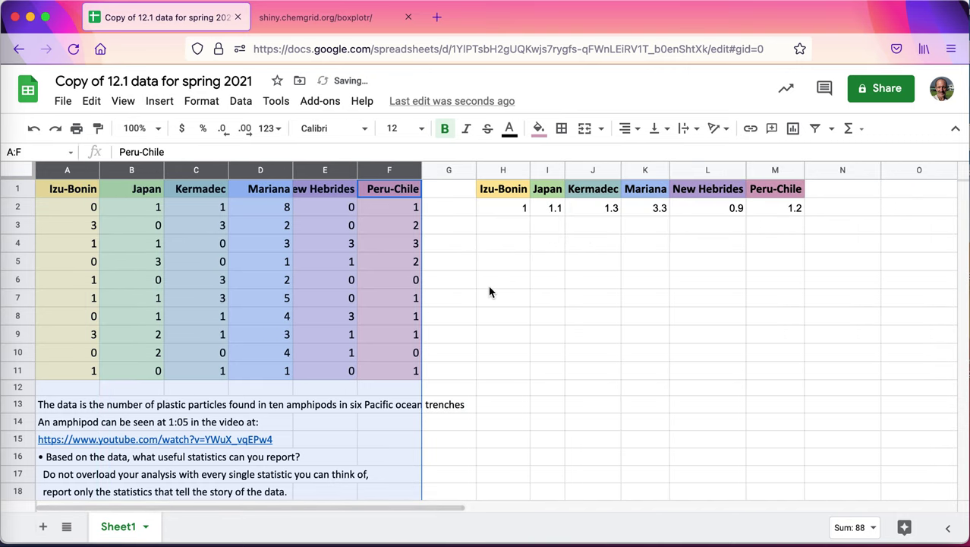
{"action": "left_click", "coordinate": [490, 289]}
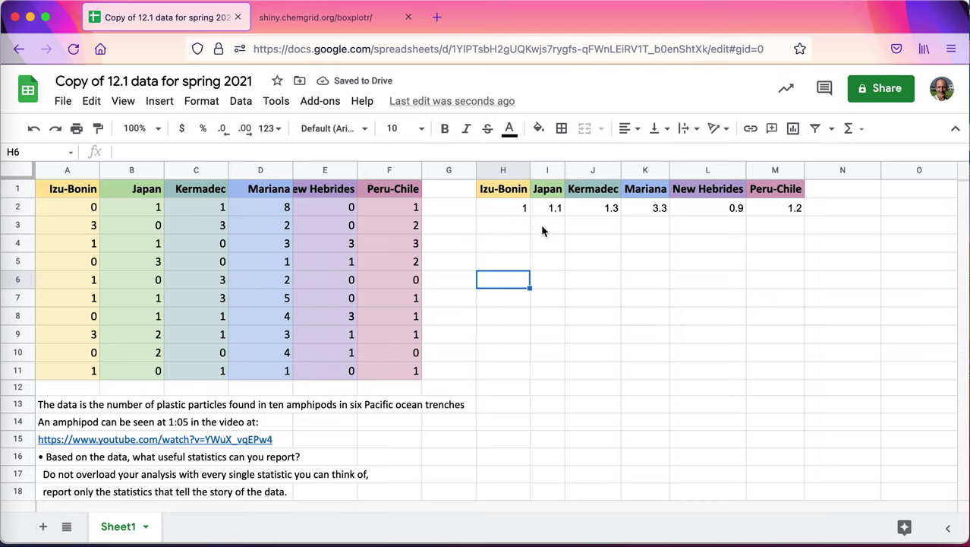
{"action": "left_click", "coordinate": [521, 209]}
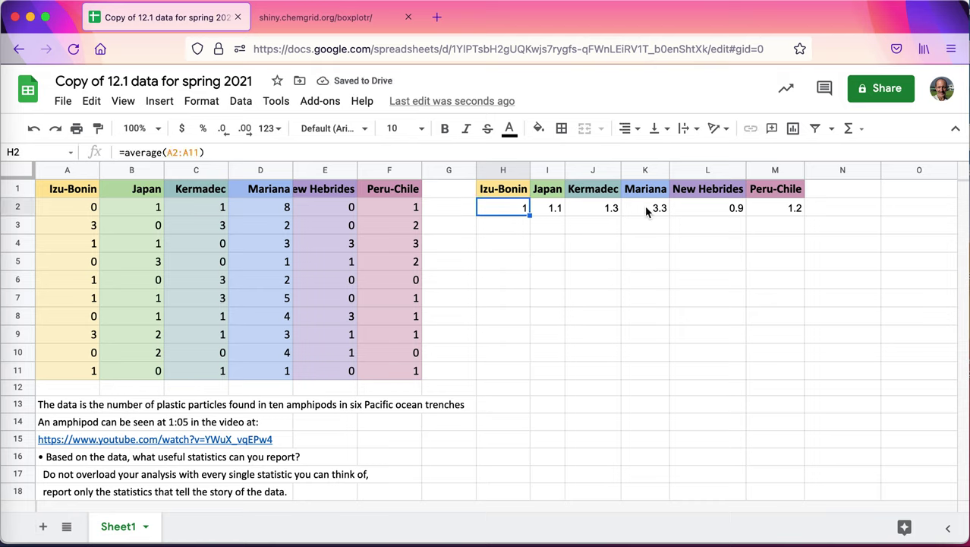
{"action": "left_click_drag", "start_coordinate": [513, 187], "coordinate": [775, 209]}
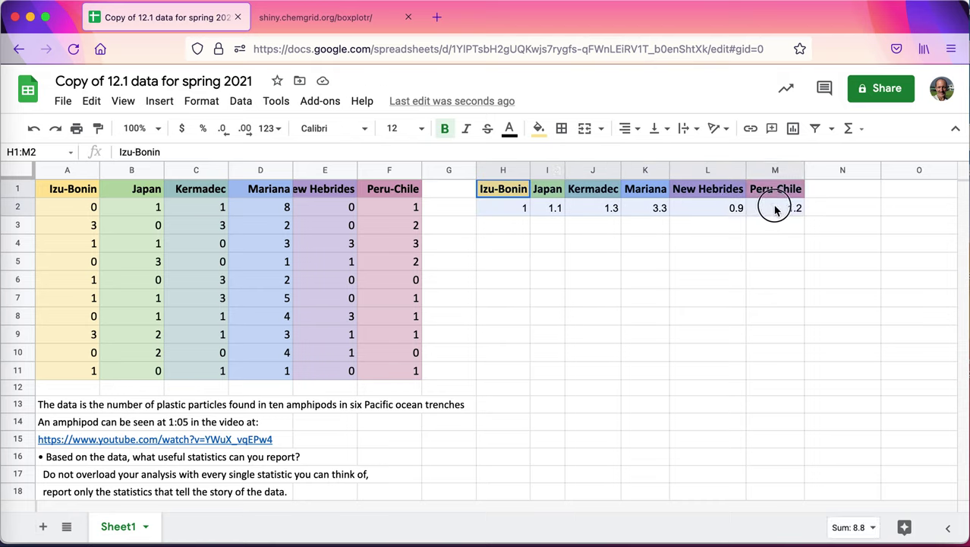
Step: Delete the unwanted first chart and insert an empty column left of the means table
{"action": "left_click", "coordinate": [794, 130]}
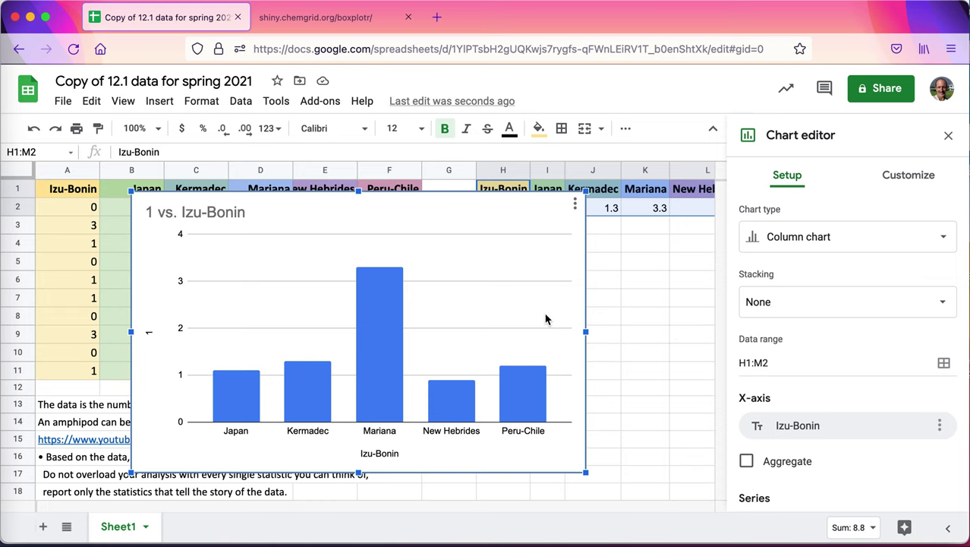
{"action": "key", "text": "Delete"}
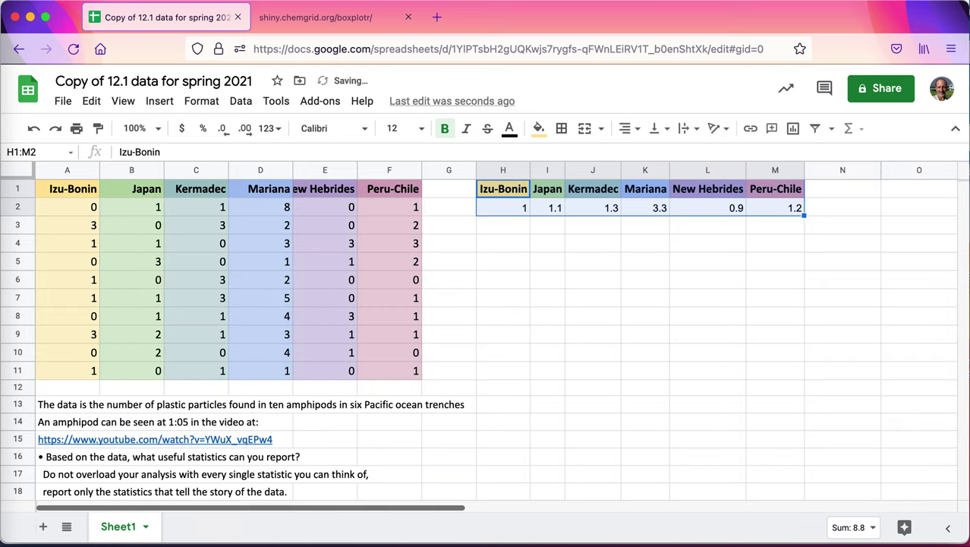
{"action": "left_click", "coordinate": [522, 173]}
{"action": "mouse_move", "coordinate": [594, 208]}
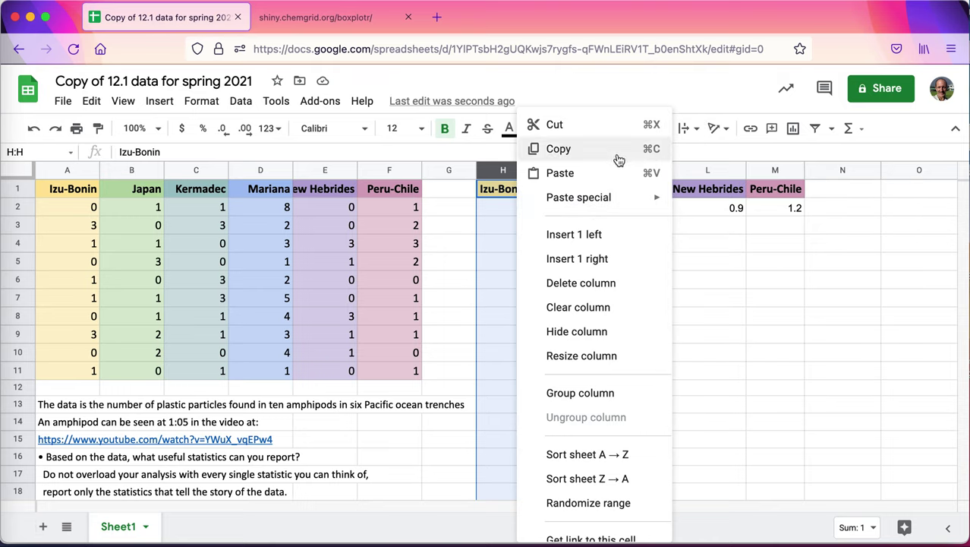
{"action": "left_click", "coordinate": [600, 249]}
Step: Label H1 'Statistic' and H2 'Mean', then select the table H1:N2
{"action": "left_click", "coordinate": [512, 195]}
{"action": "type", "text": "S"}
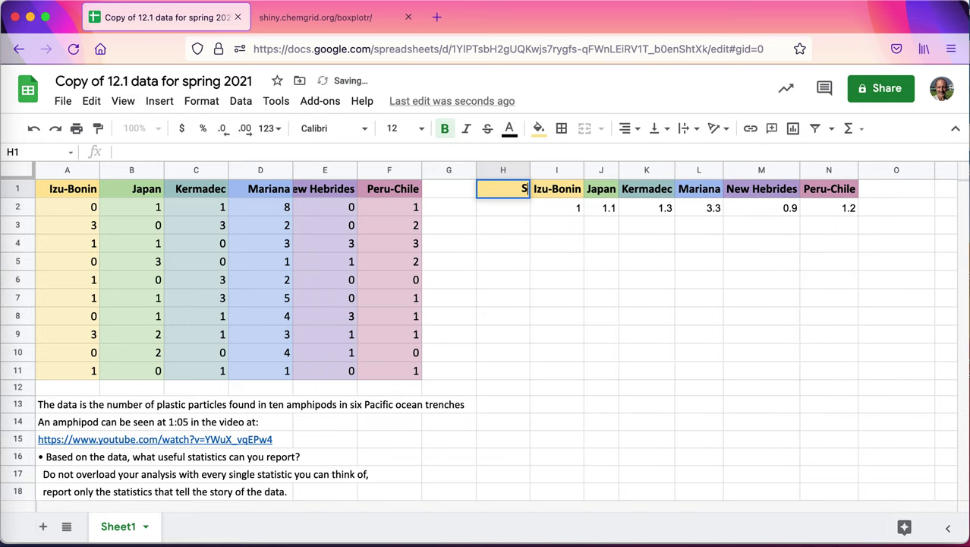
{"action": "type", "text": "tatistic"}
{"action": "key", "text": "Return"}
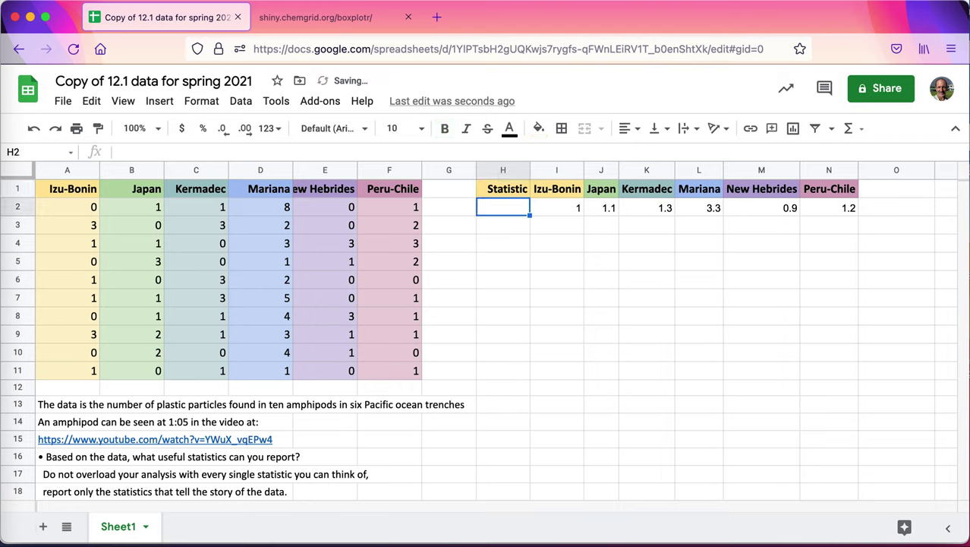
{"action": "type", "text": "Mean"}
{"action": "key", "text": "Return"}
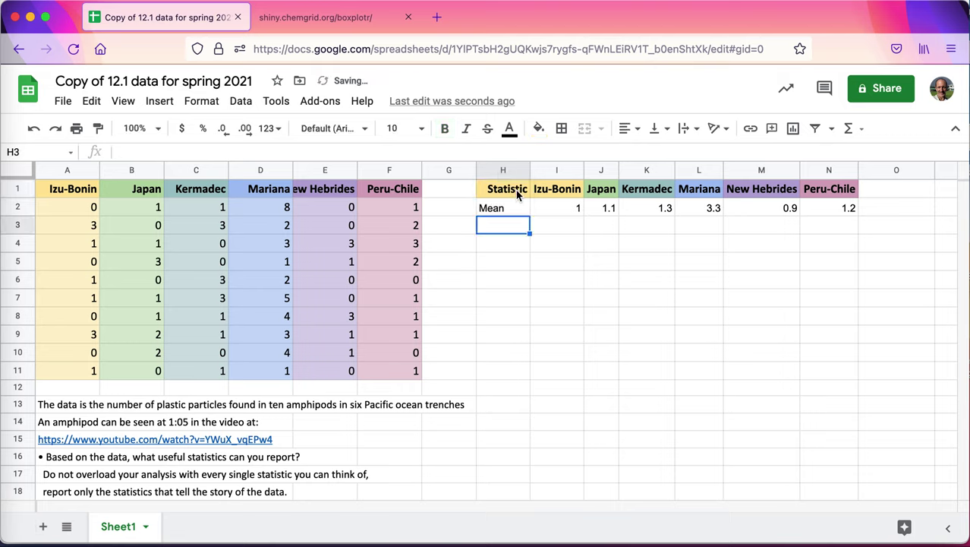
{"action": "left_click_drag", "start_coordinate": [517, 195], "coordinate": [827, 211]}
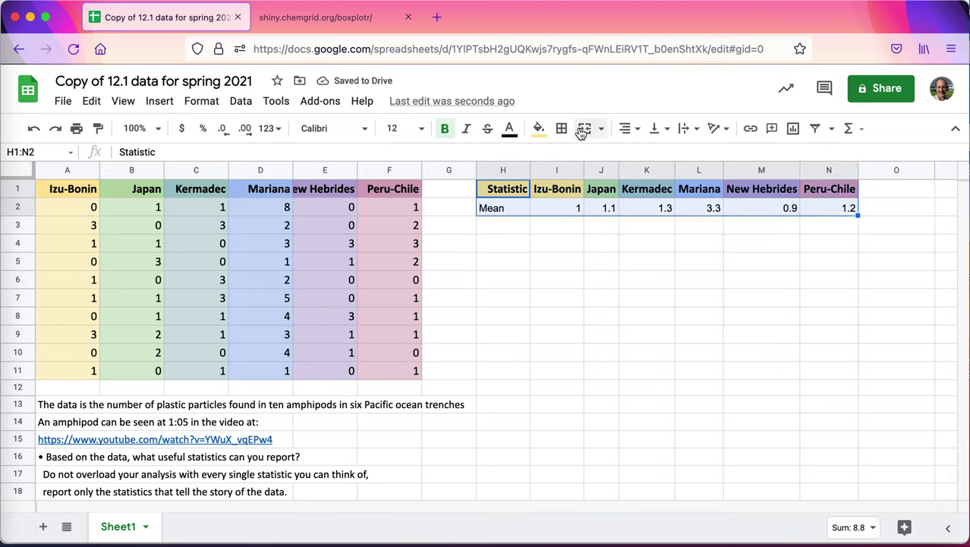
Step: Insert a column chart of the means and title its x-axis 'Trench'
{"action": "left_click", "coordinate": [793, 128]}
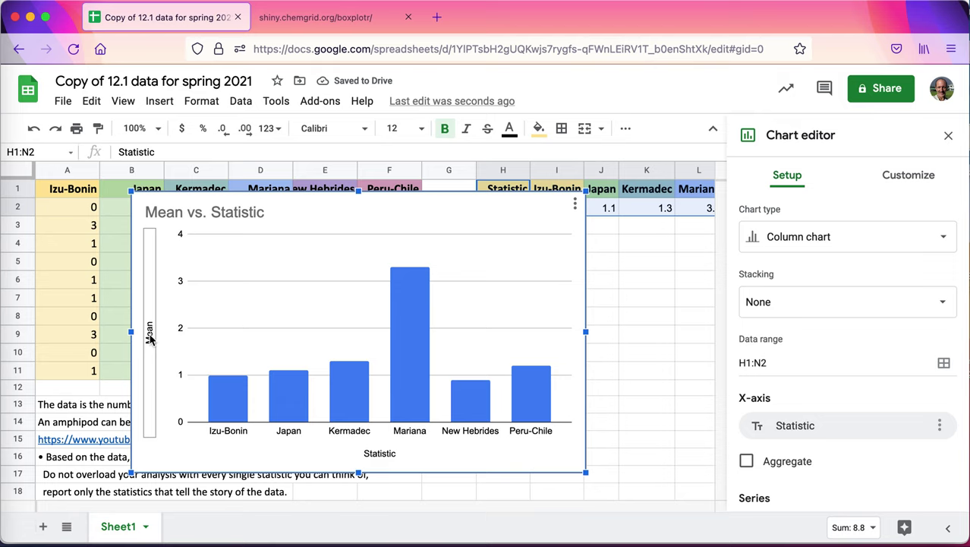
{"action": "double_click", "coordinate": [387, 453]}
{"action": "type", "text": "T"}
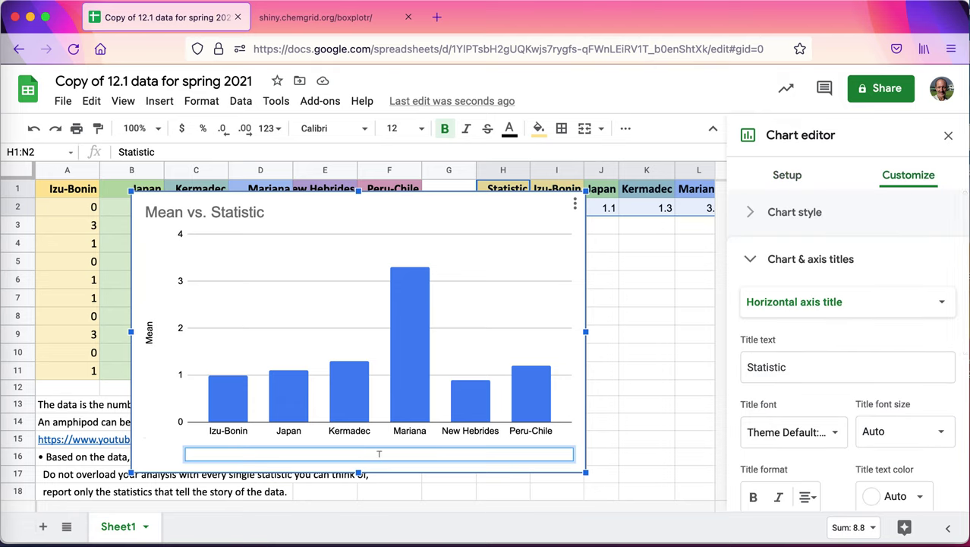
{"action": "type", "text": "rench"}
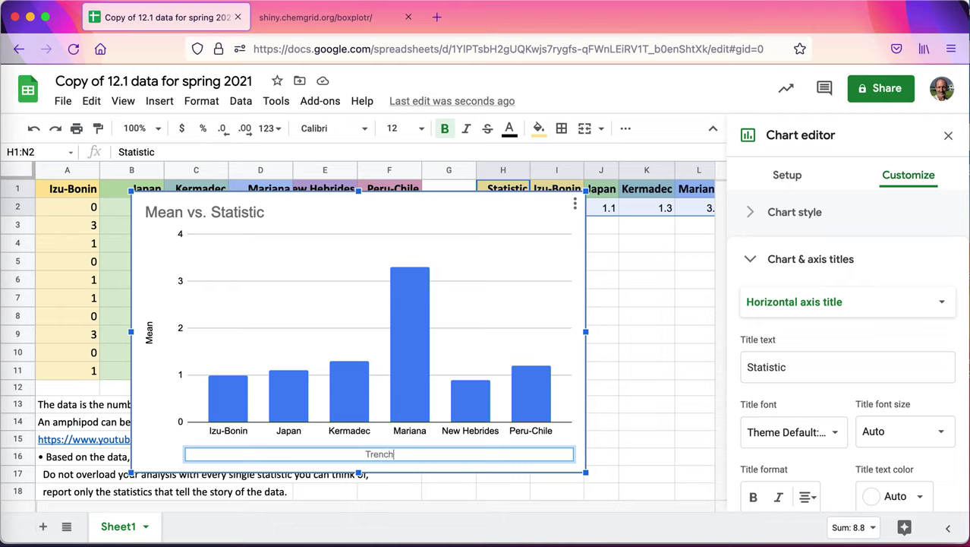
Step: Title the chart 'Average number of plastic particles per amphipod per trench'
{"action": "double_click", "coordinate": [256, 216]}
{"action": "type", "text": "Averag"}
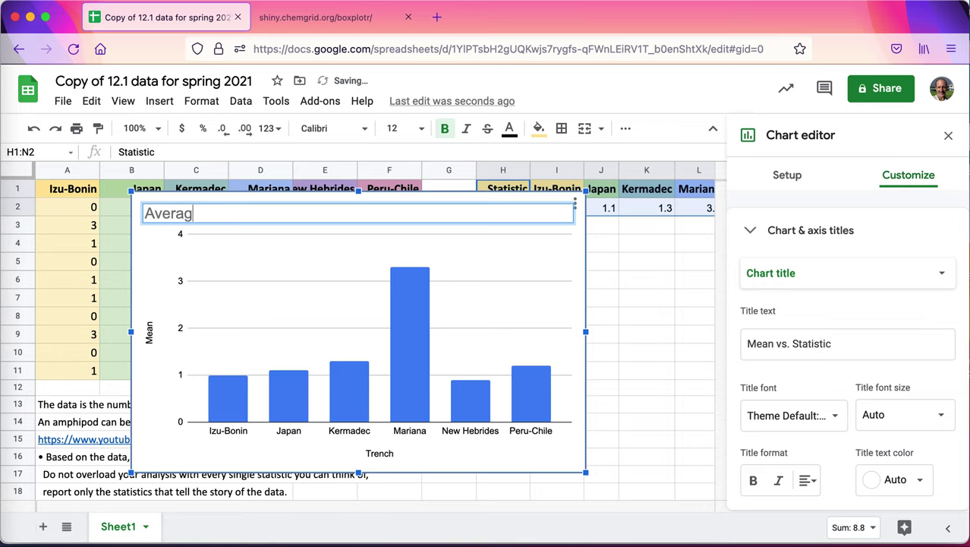
{"action": "type", "text": "e number of pla"}
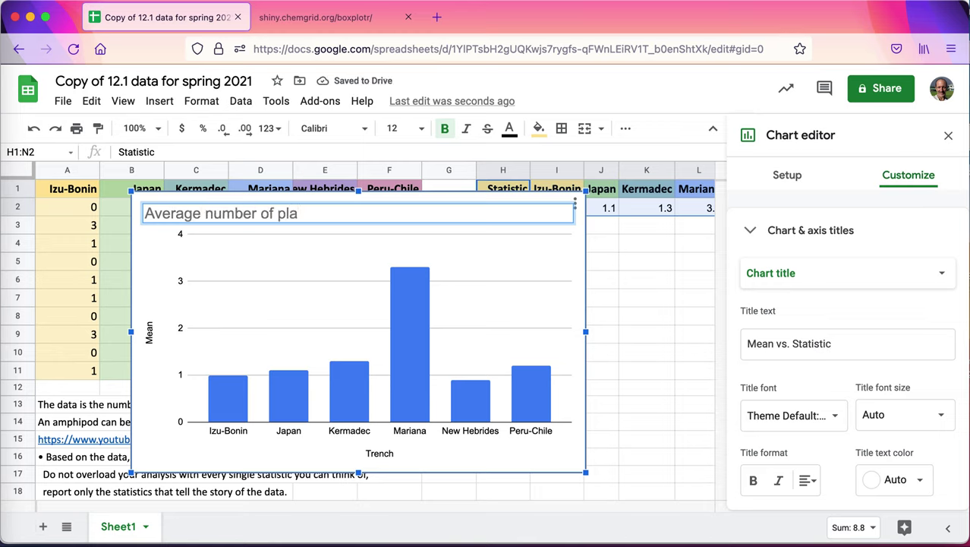
{"action": "type", "text": "stic particles "}
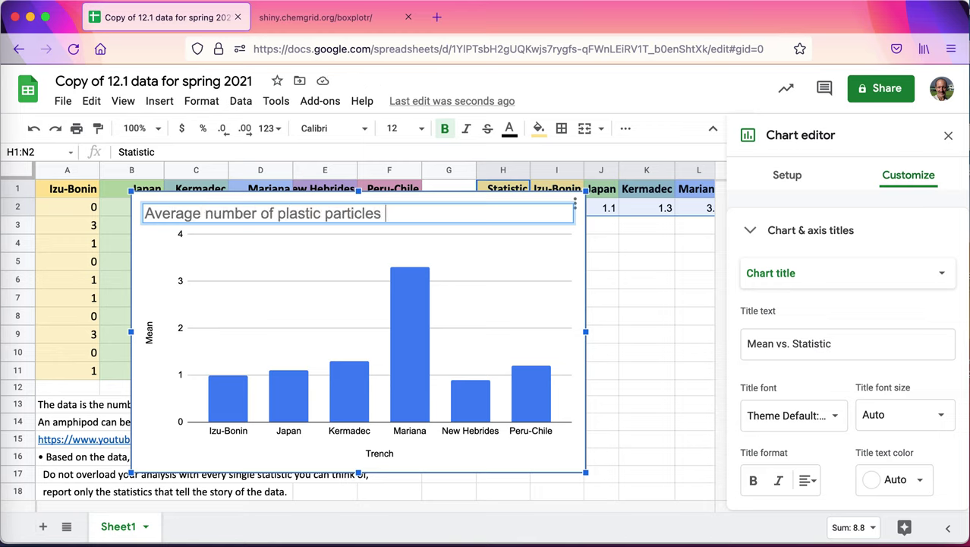
{"action": "type", "text": "per m"}
{"action": "type", "text": "mphipod per t"}
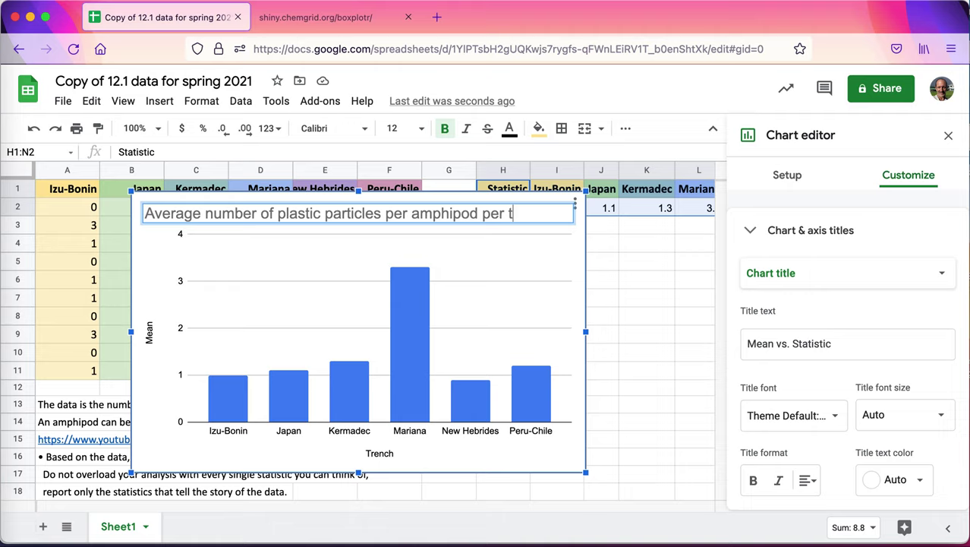
{"action": "type", "text": "rench"}
{"action": "left_click", "coordinate": [613, 281]}
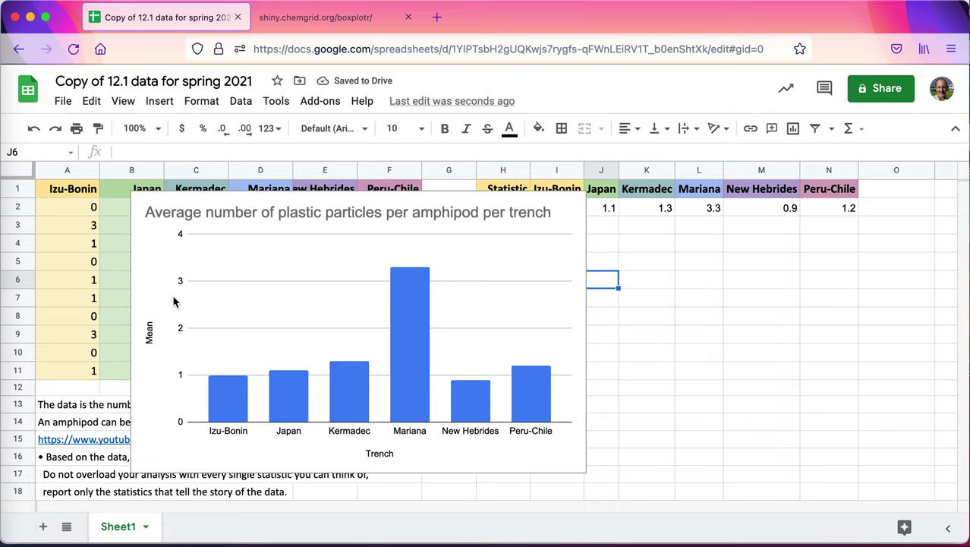
Step: Drag the chart below the means table
{"action": "left_click", "coordinate": [229, 199]}
{"action": "left_click_drag", "start_coordinate": [229, 199], "coordinate": [575, 240]}
{"action": "scroll", "coordinate": [418, 271], "scroll_direction": "down", "scroll_amount": 1}
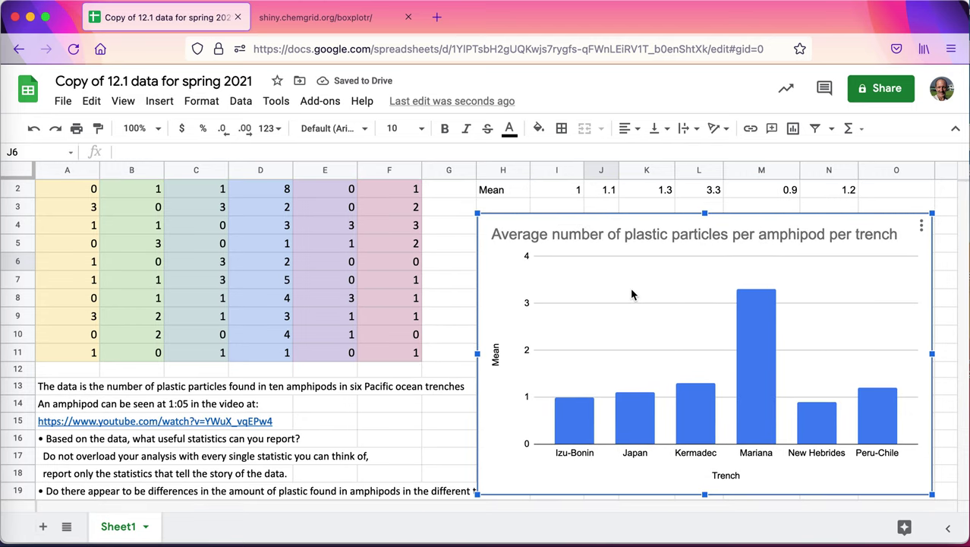
{"action": "mouse_move", "coordinate": [756, 340]}
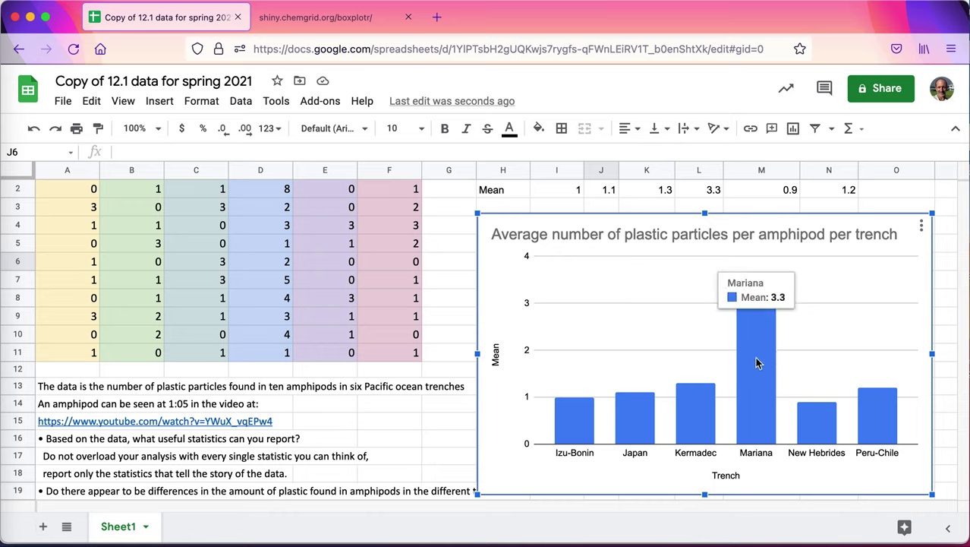
Step: In the Chart editor's Customize > Series settings, turn on data labels for the bars
{"action": "left_click", "coordinate": [920, 228]}
{"action": "left_click", "coordinate": [891, 253]}
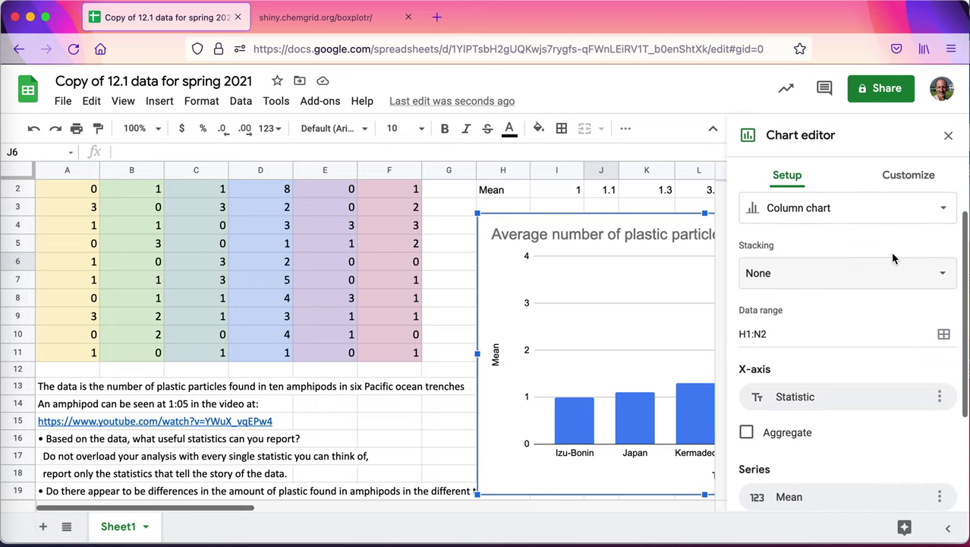
{"action": "left_click", "coordinate": [918, 180]}
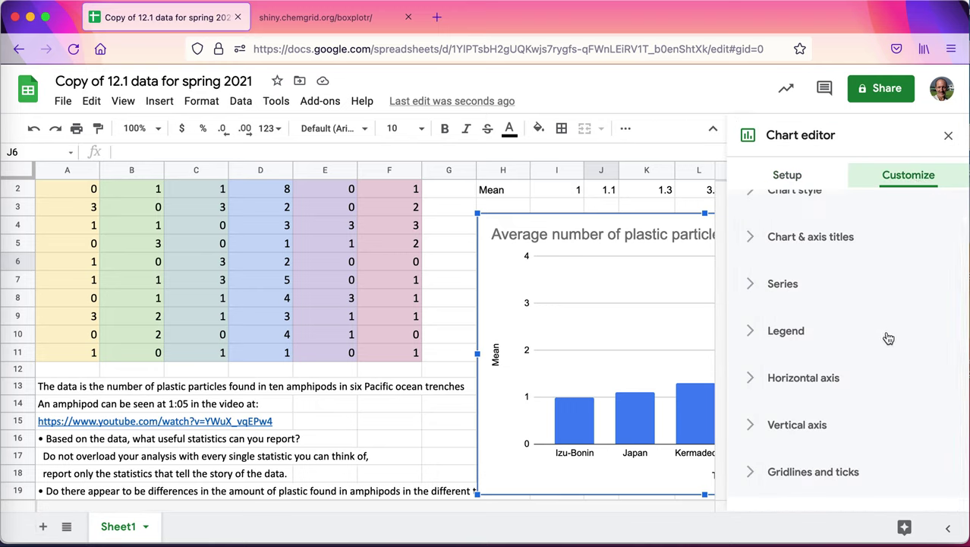
{"action": "left_click", "coordinate": [764, 287]}
{"action": "scroll", "coordinate": [767, 319], "scroll_direction": "down", "scroll_amount": 5}
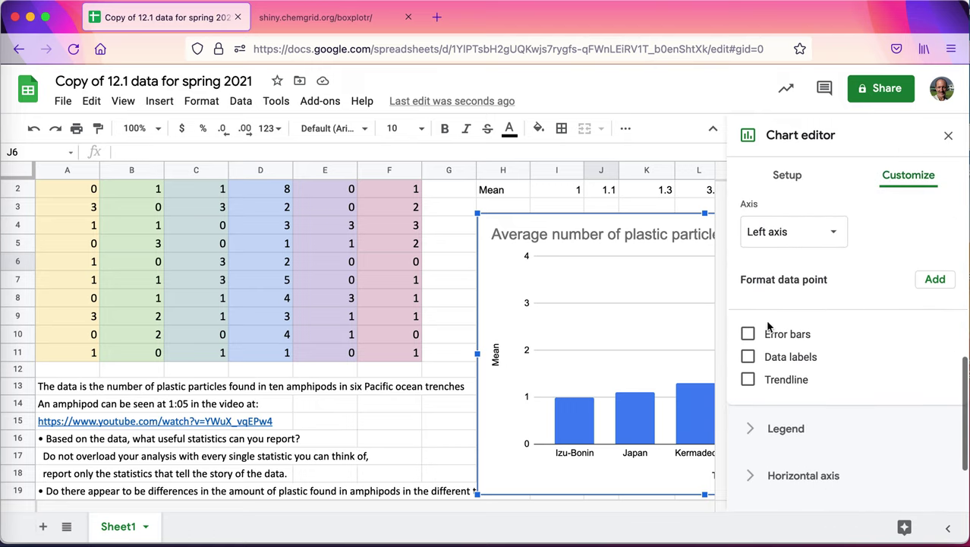
{"action": "left_click", "coordinate": [769, 365]}
Step: Give the vertical axis 4 minor gridlines and close the Chart editor
{"action": "scroll", "coordinate": [769, 364], "scroll_direction": "down", "scroll_amount": 4}
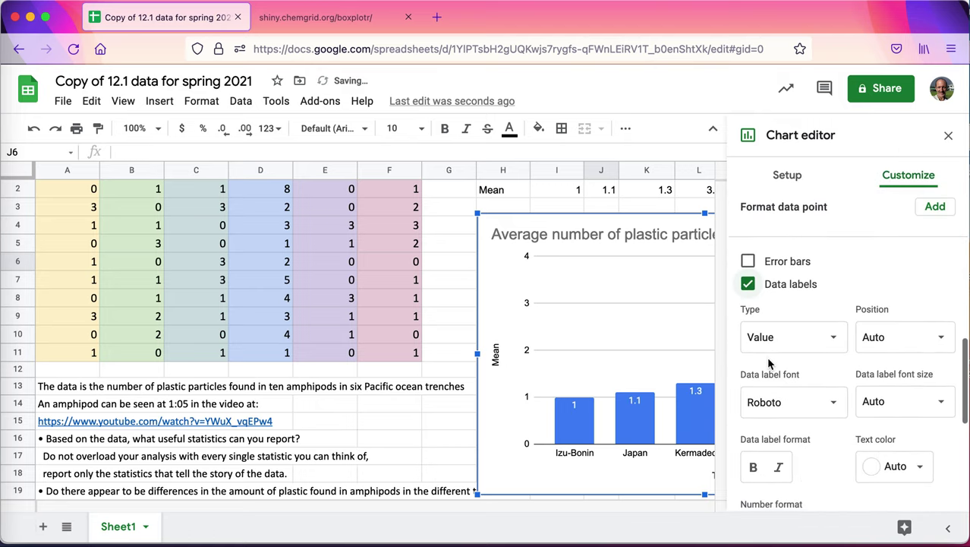
{"action": "scroll", "coordinate": [768, 363], "scroll_direction": "down", "scroll_amount": 2}
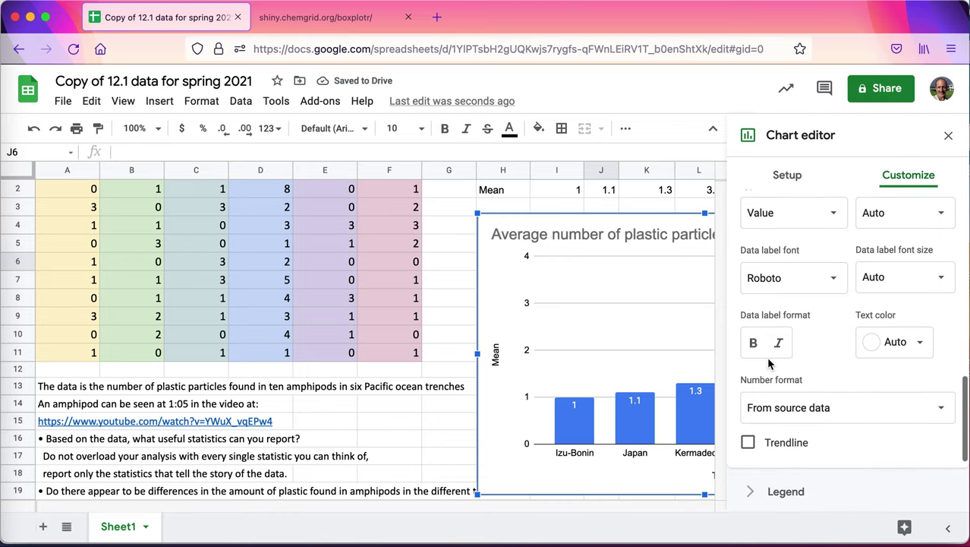
{"action": "scroll", "coordinate": [769, 362], "scroll_direction": "down", "scroll_amount": 4}
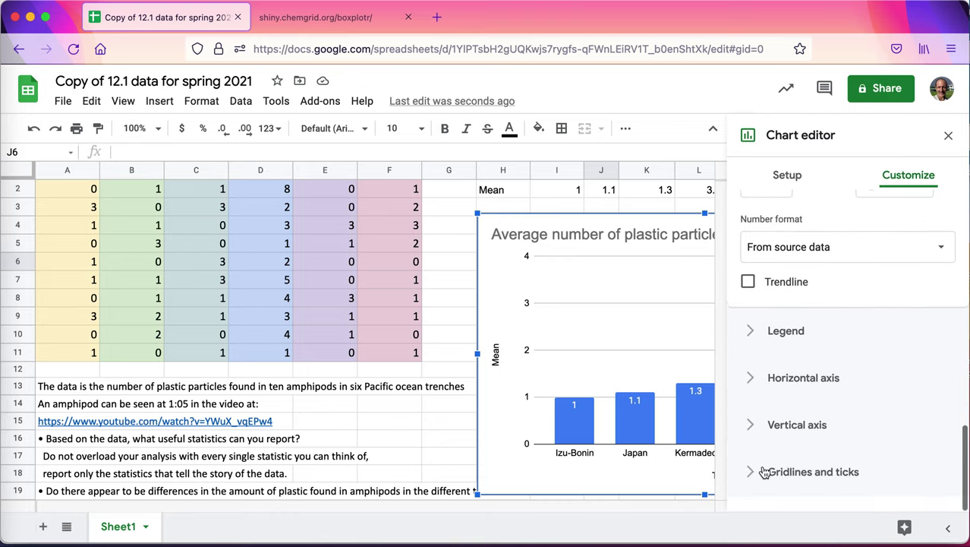
{"action": "left_click", "coordinate": [754, 472]}
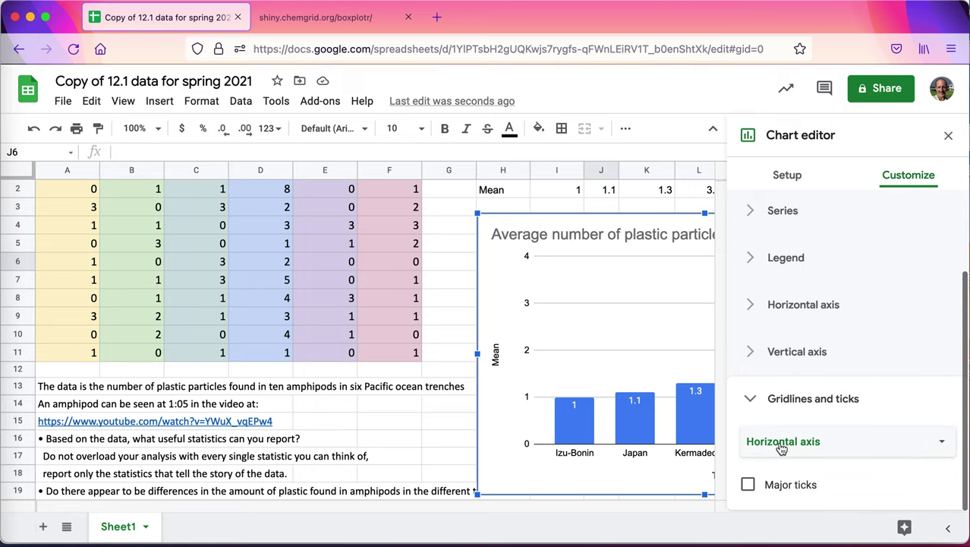
{"action": "left_click", "coordinate": [782, 447]}
{"action": "left_click", "coordinate": [782, 463]}
{"action": "scroll", "coordinate": [778, 471], "scroll_direction": "down", "scroll_amount": 4}
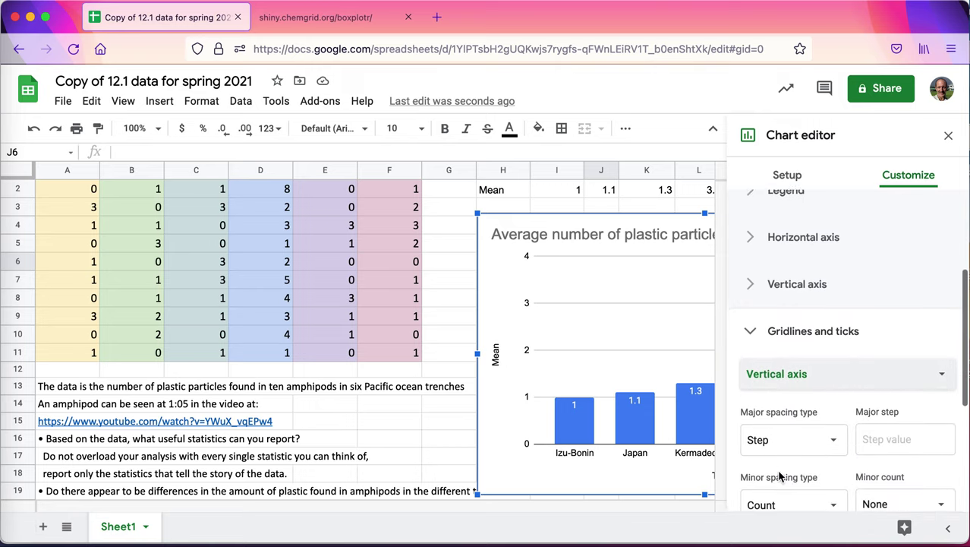
{"action": "scroll", "coordinate": [779, 475], "scroll_direction": "down", "scroll_amount": 2}
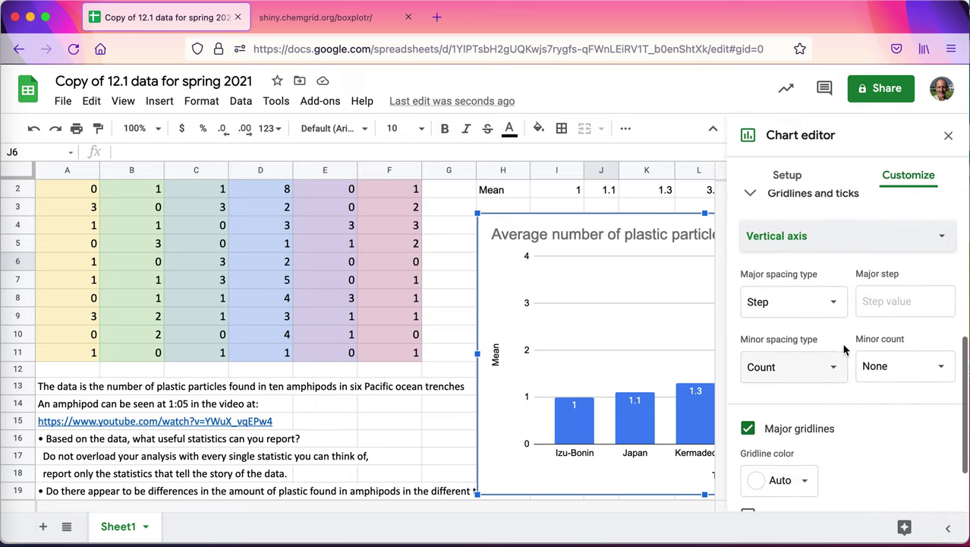
{"action": "left_click", "coordinate": [908, 366]}
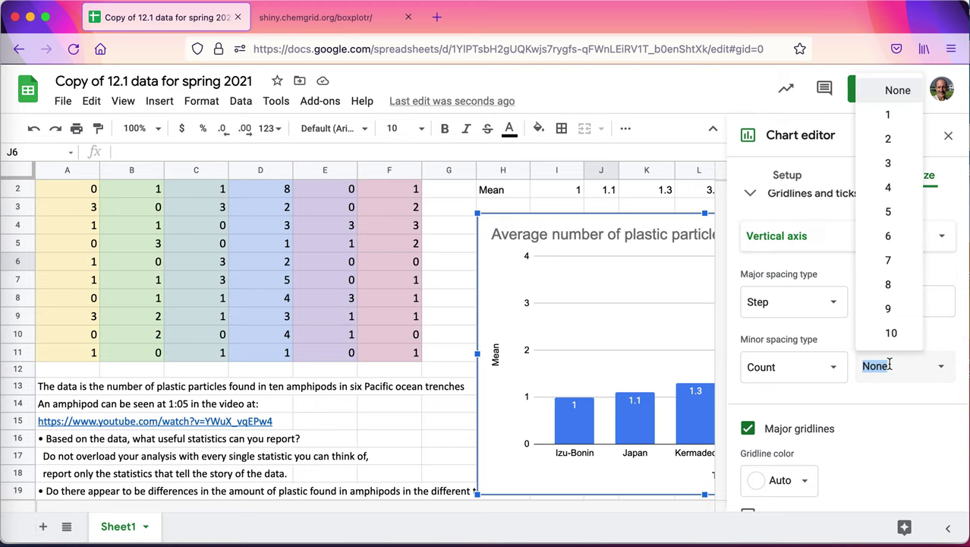
{"action": "left_click", "coordinate": [874, 187]}
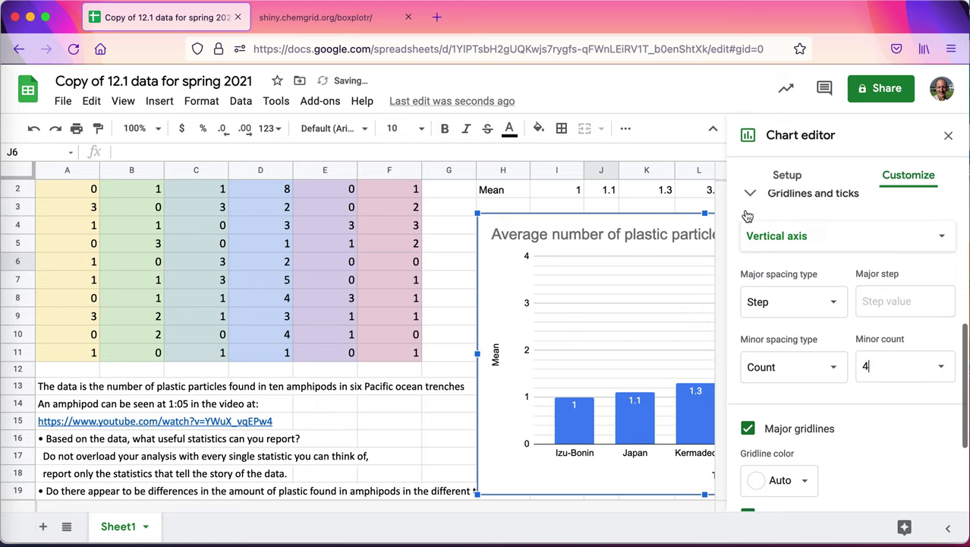
{"action": "left_click", "coordinate": [948, 135]}
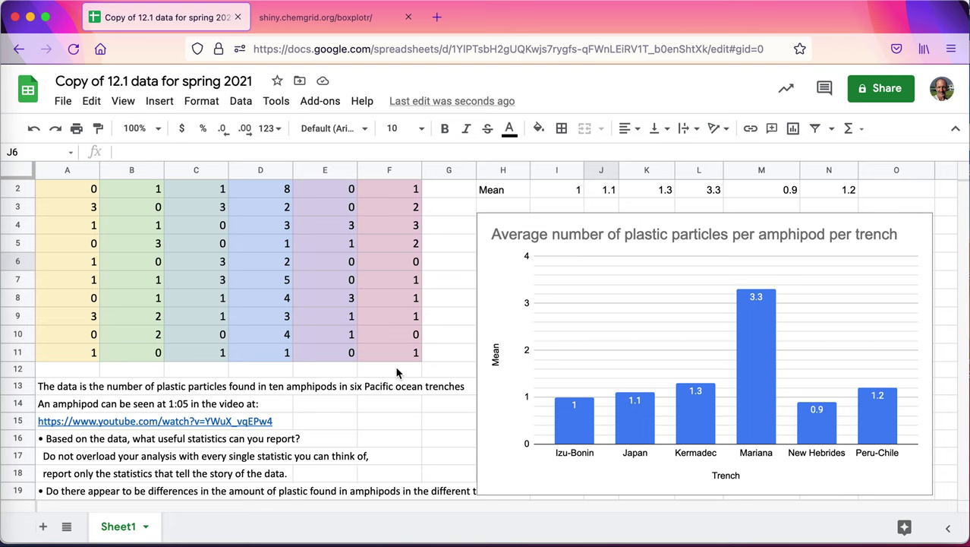
{"action": "scroll", "coordinate": [394, 366], "scroll_direction": "down", "scroll_amount": 3}
{"action": "scroll", "coordinate": [395, 365], "scroll_direction": "up", "scroll_amount": 4}
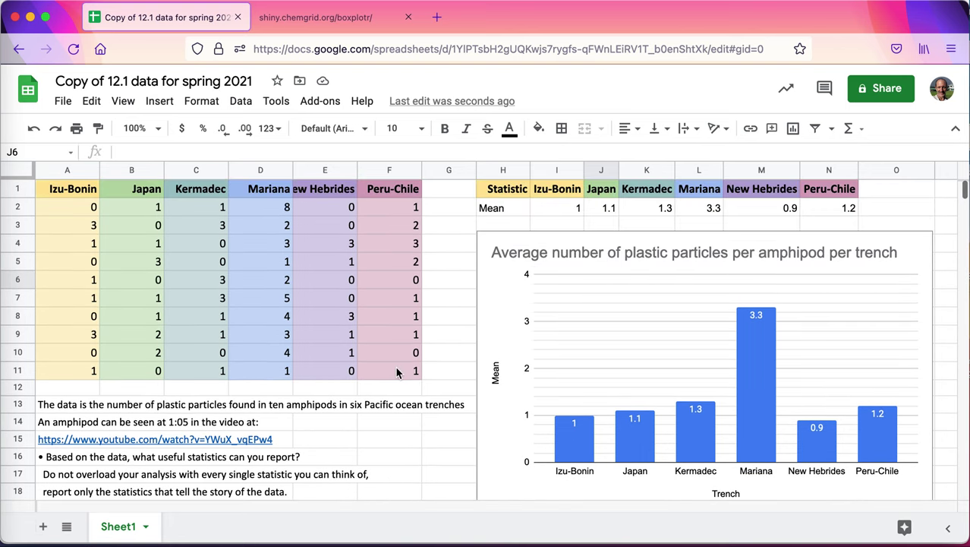
Step: Drag the trench-means chart down to about row 17, clear of the Statistic/Mean table
{"action": "left_click_drag", "start_coordinate": [552, 238], "coordinate": [552, 216]}
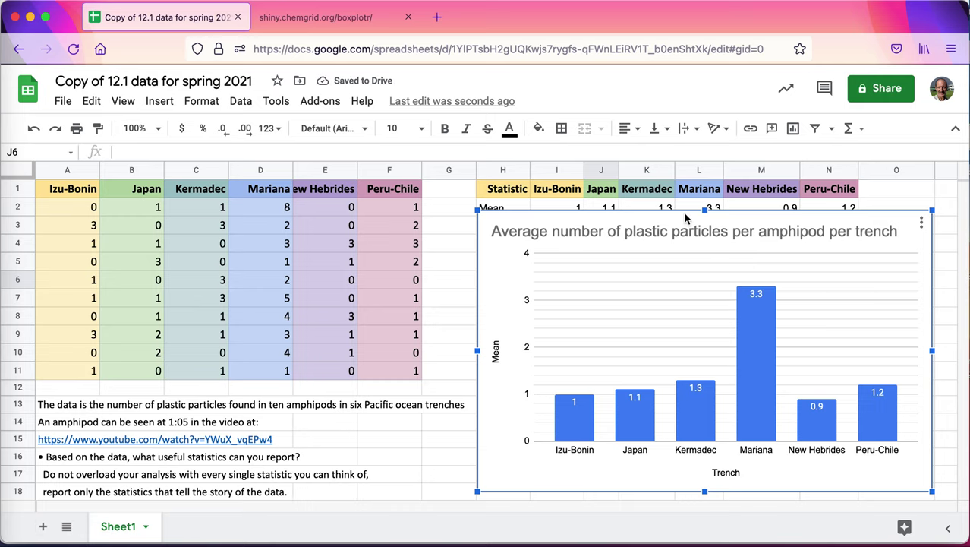
{"action": "left_click_drag", "start_coordinate": [685, 213], "coordinate": [628, 474]}
{"action": "left_click", "coordinate": [514, 265]}
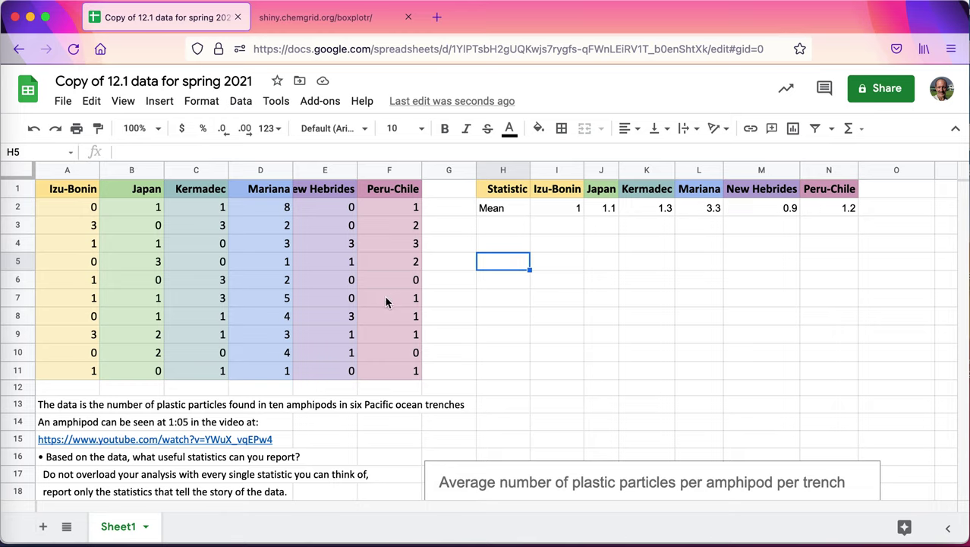
Step: Autofit column E and add a 'sample size' row with =count(A2:A11), giving 10
{"action": "double_click", "coordinate": [357, 165]}
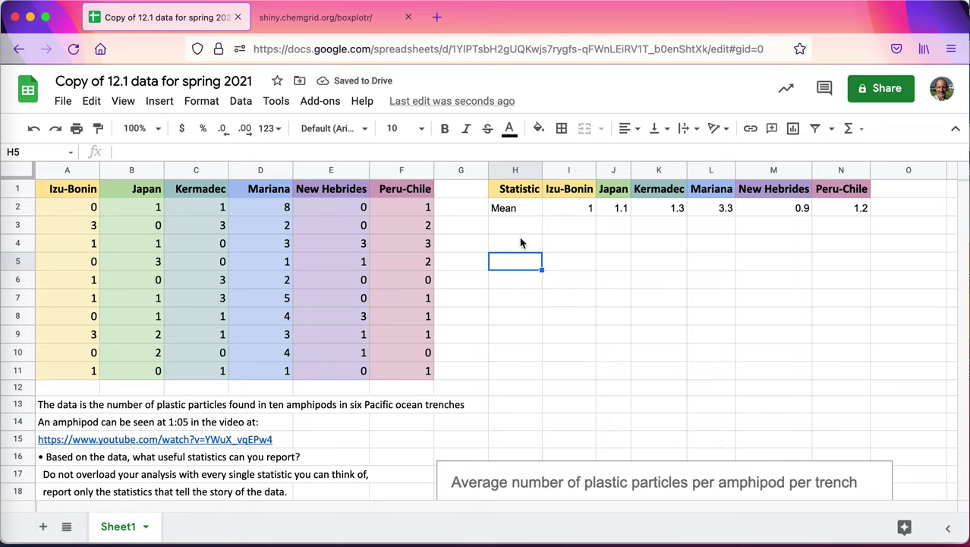
{"action": "type", "text": "sample size"}
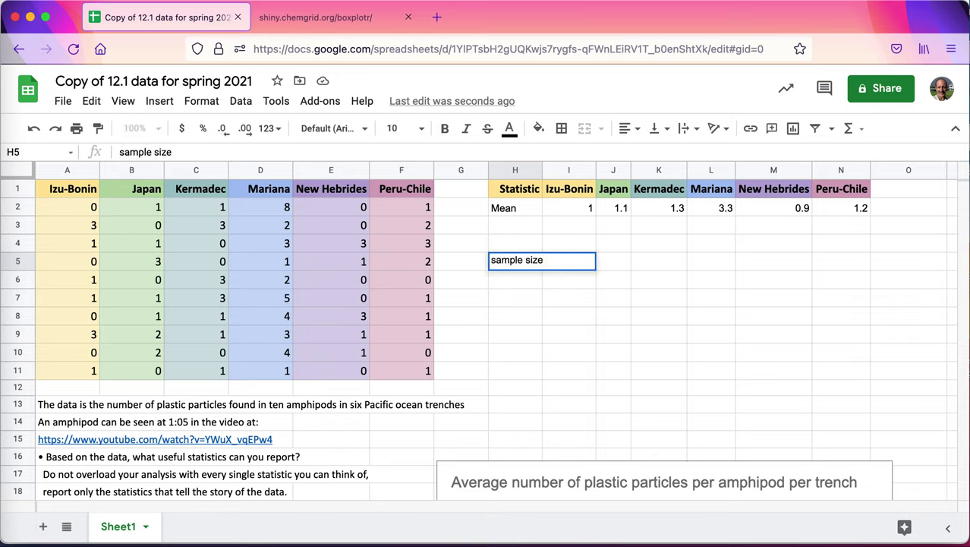
{"action": "key", "text": "Tab"}
{"action": "type", "text": "=cou"}
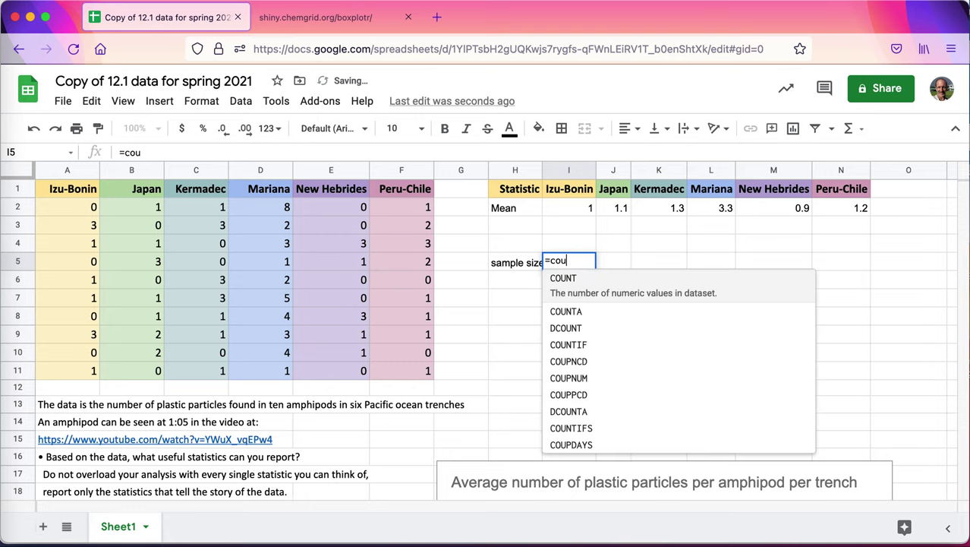
{"action": "type", "text": "nt(a2"}
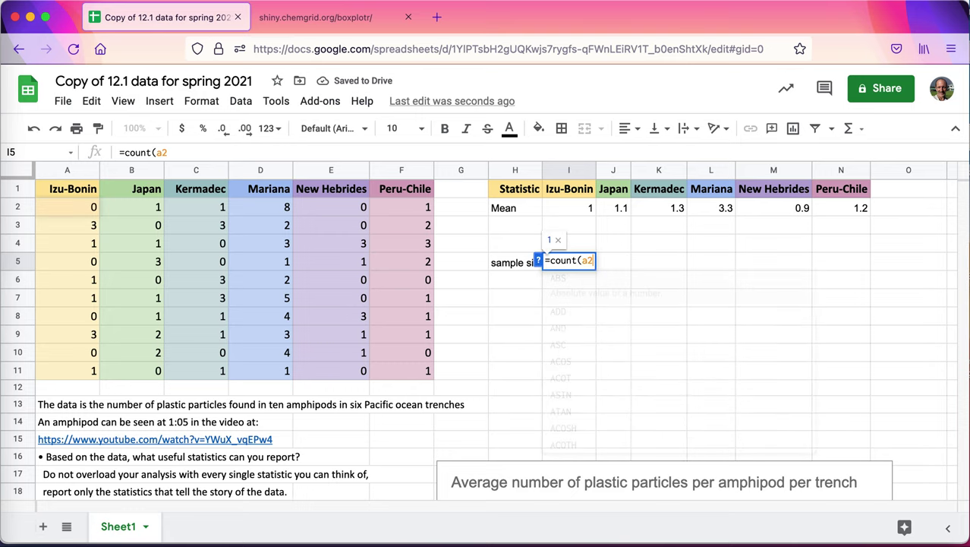
{"action": "type", "text": ":a11"}
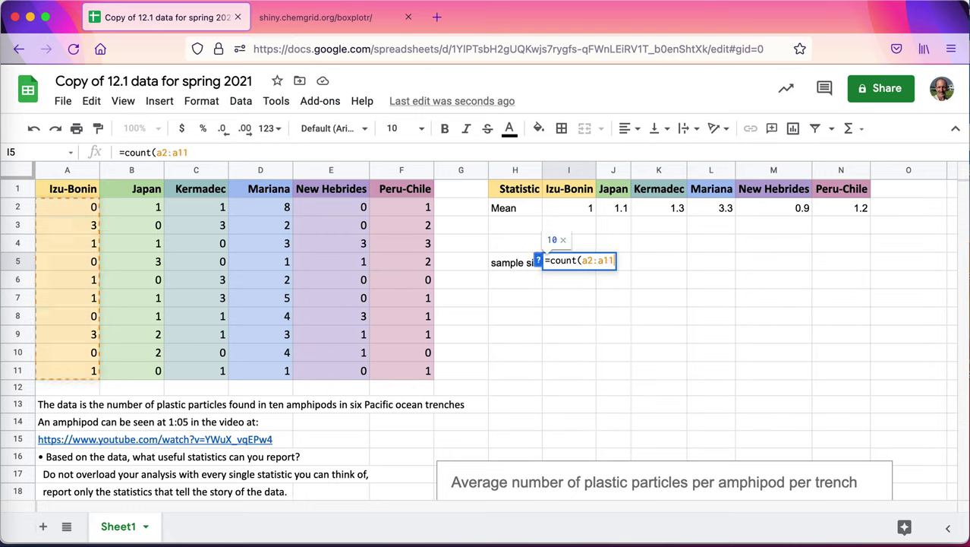
{"action": "type", "text": ")"}
{"action": "key", "text": "Return"}
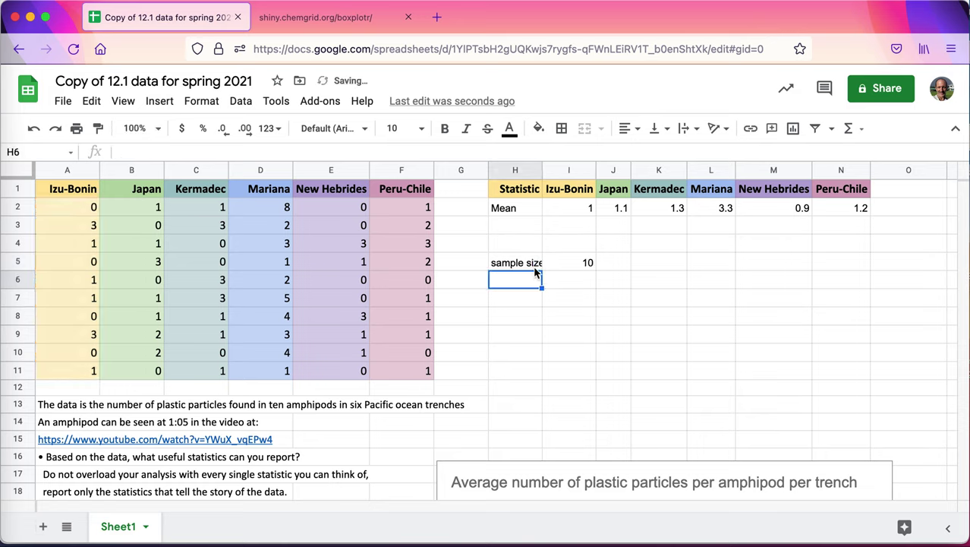
{"action": "left_click", "coordinate": [584, 268]}
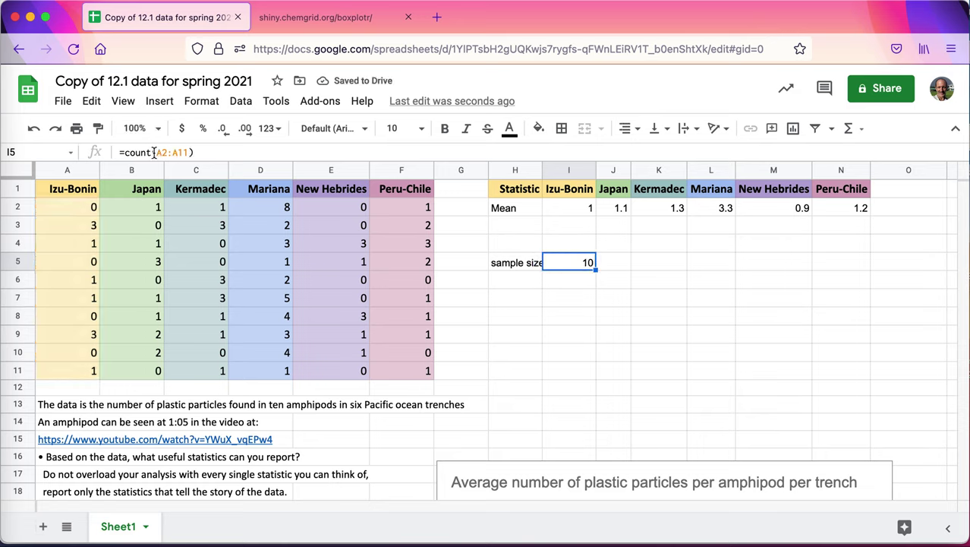
{"action": "left_click_drag", "start_coordinate": [154, 152], "coordinate": [235, 151]}
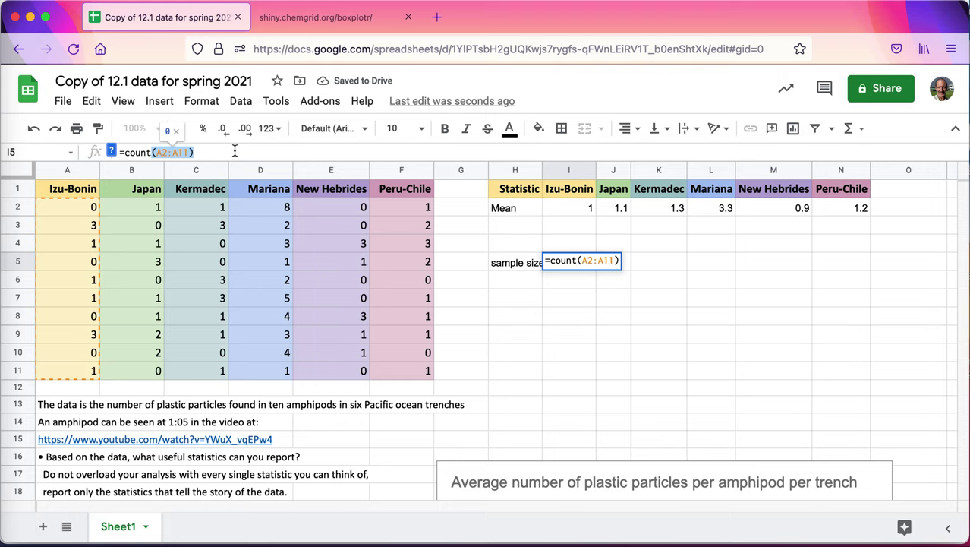
{"action": "key", "text": "Return"}
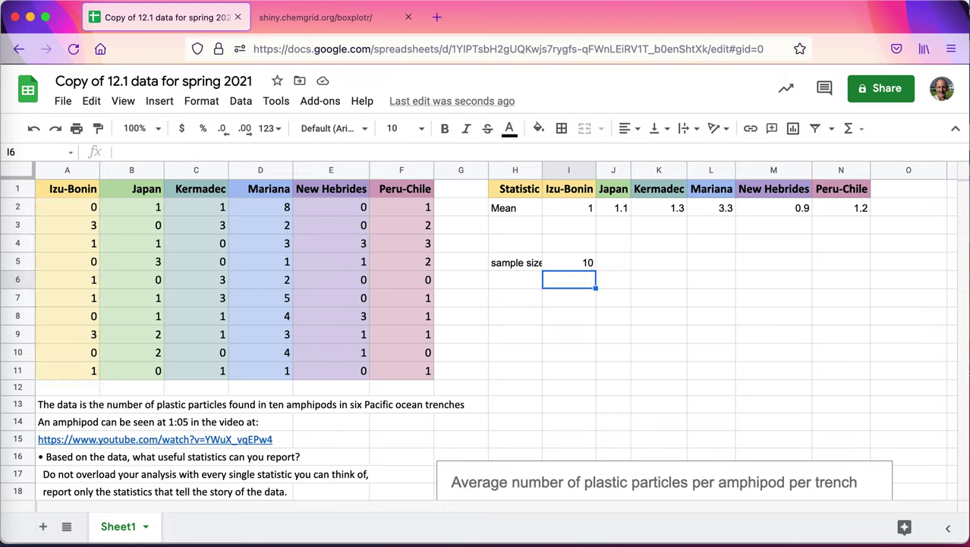
Step: Widen column H and add an 'sx' row with =stdev(A2:A11), giving 1.1547
{"action": "double_click", "coordinate": [542, 169]}
{"action": "left_click", "coordinate": [518, 281]}
{"action": "type", "text": "st"}
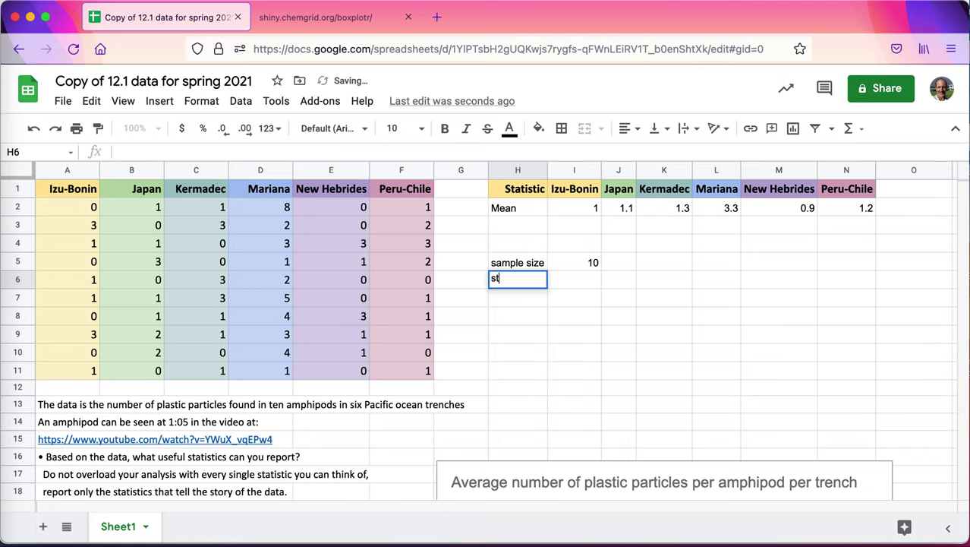
{"action": "type", "text": "andad d"}
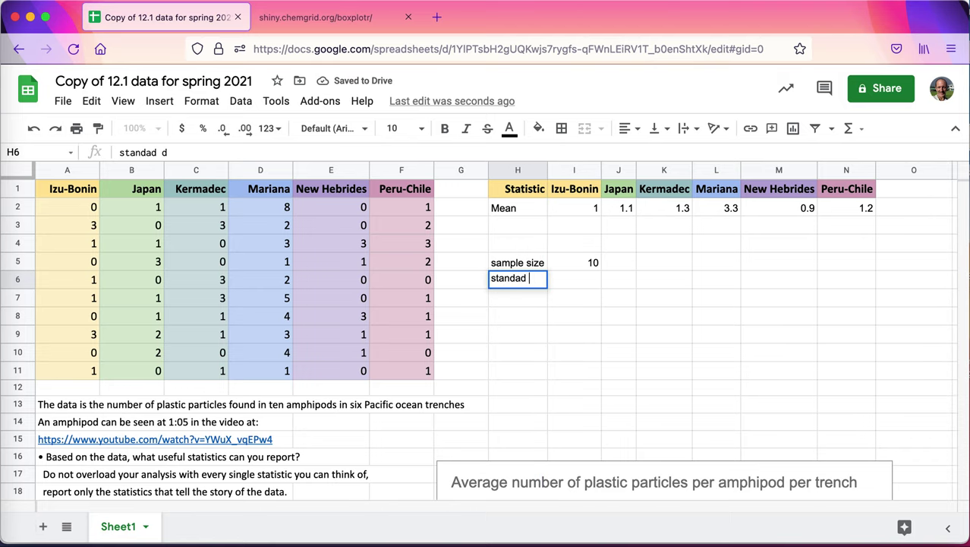
{"action": "key", "text": "BackSpace"}
{"action": "key", "text": "BackSpace"}
{"action": "key", "text": "BackSpace"}
{"action": "key", "text": "BackSpace"}
{"action": "key", "text": "BackSpace"}
{"action": "key", "text": "BackSpace"}
{"action": "key", "text": "BackSpace"}
{"action": "key", "text": "BackSpace"}
{"action": "type", "text": "x"}
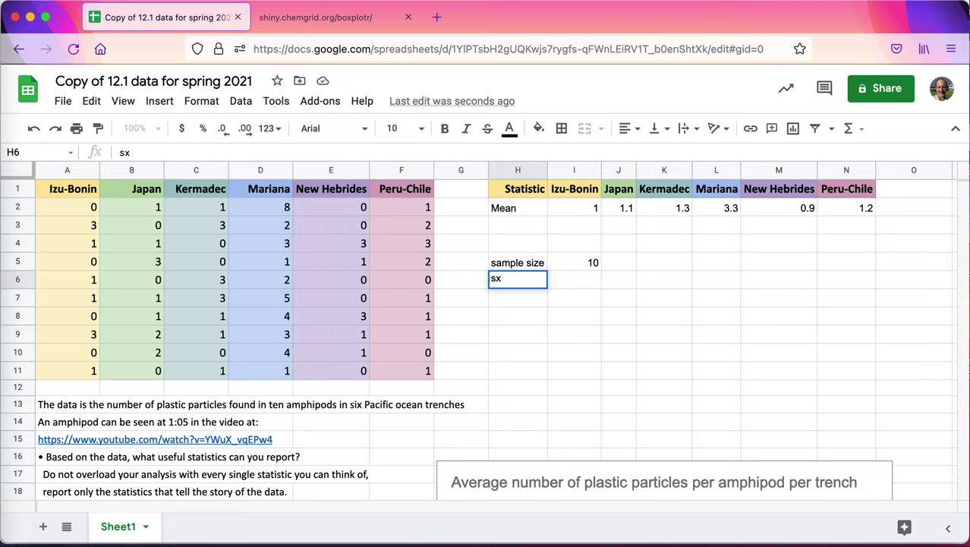
{"action": "key", "text": "Tab"}
{"action": "type", "text": "=stdev"}
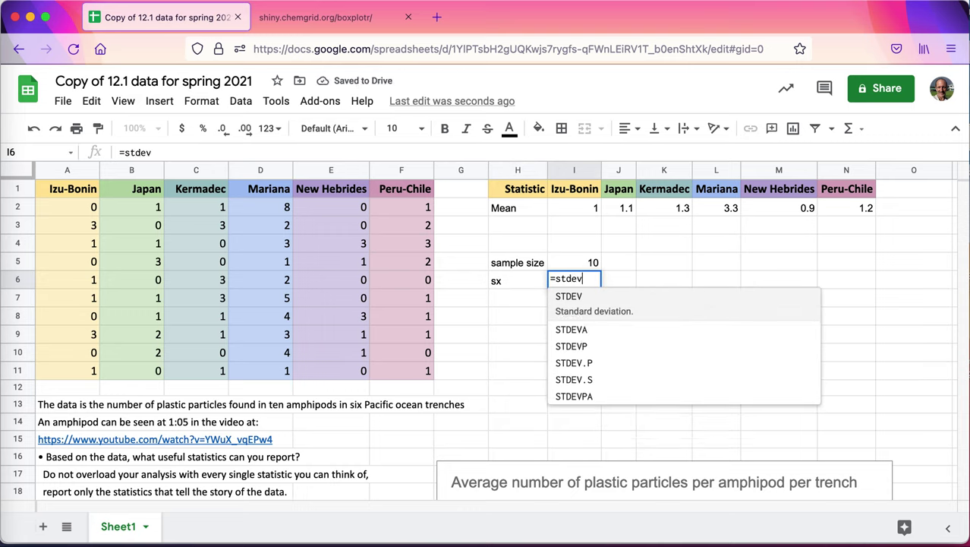
{"action": "type", "text": "(A2:A11)"}
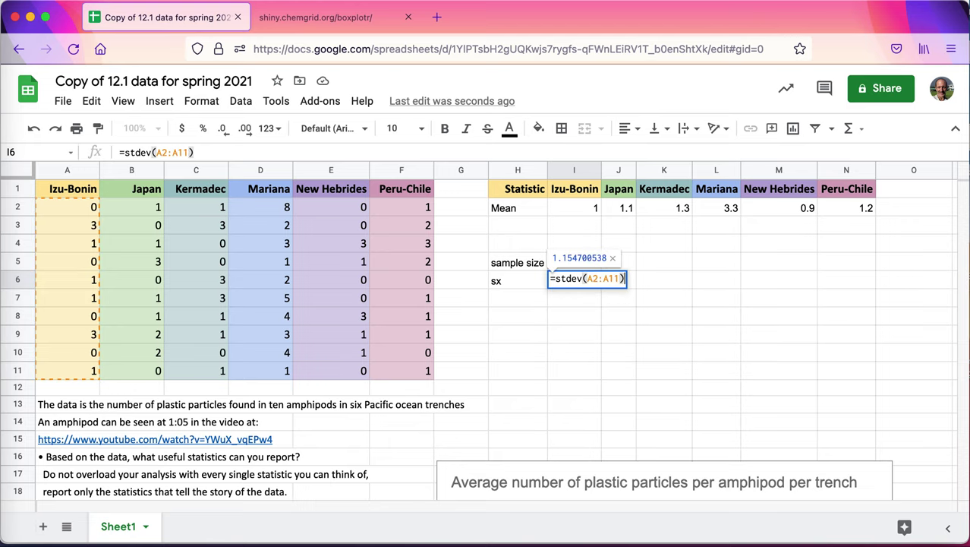
{"action": "key", "text": "Return"}
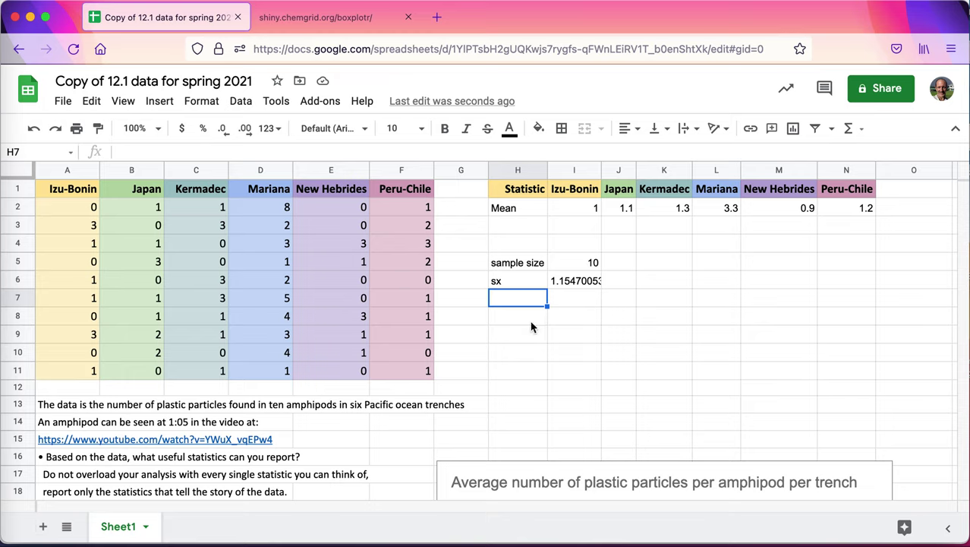
Step: Add an 'se' row computing =I6/sqrt(I5), giving 0.365
{"action": "type", "text": "se"}
{"action": "key", "text": "Tab"}
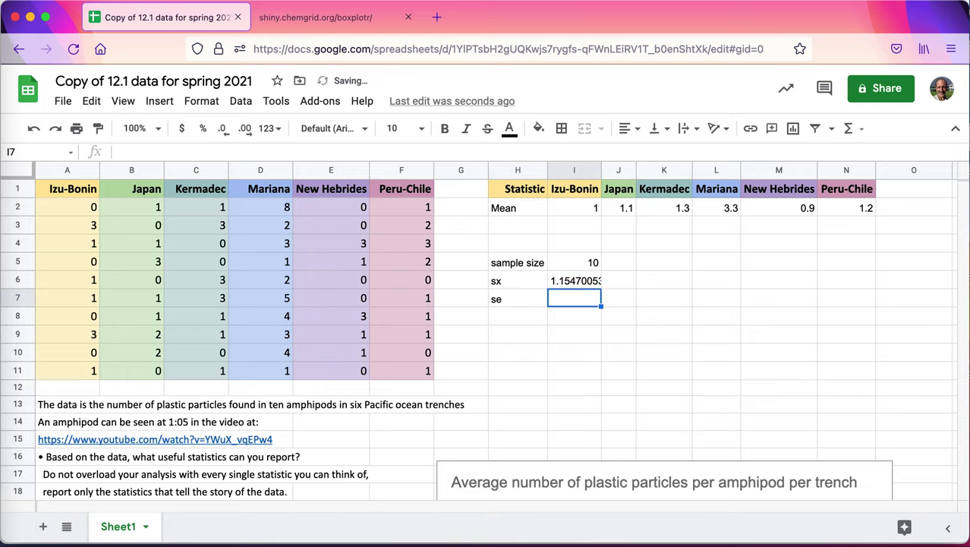
{"action": "type", "text": "="}
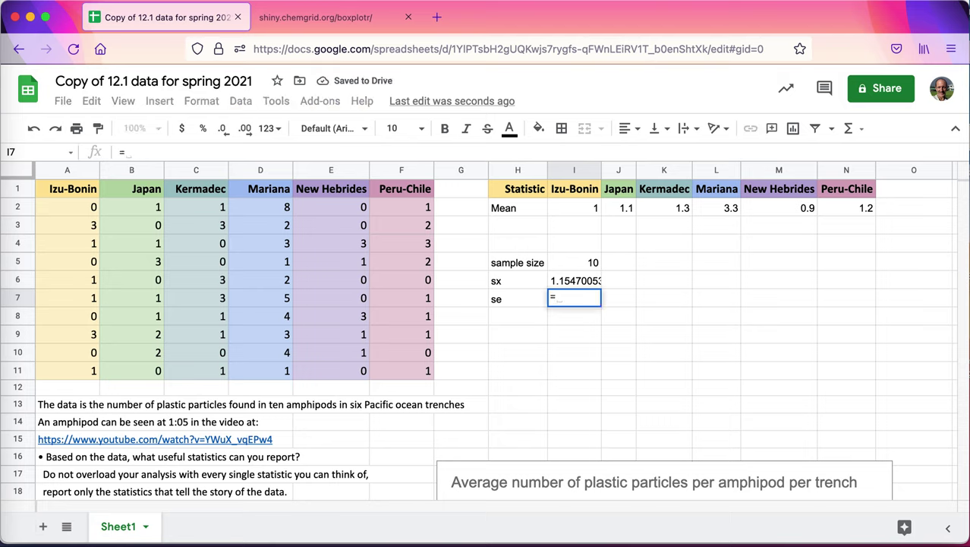
{"action": "left_click", "coordinate": [590, 279]}
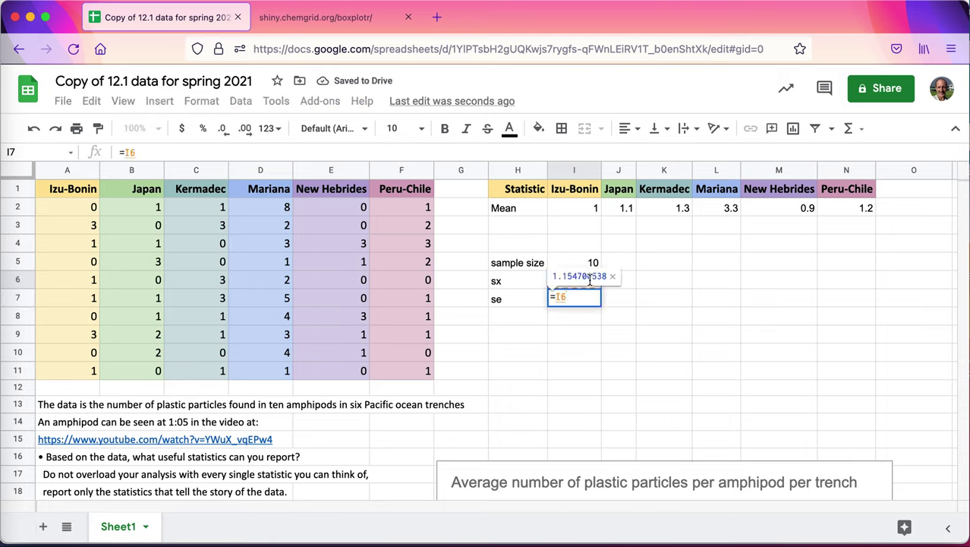
{"action": "type", "text": "/sqrt"}
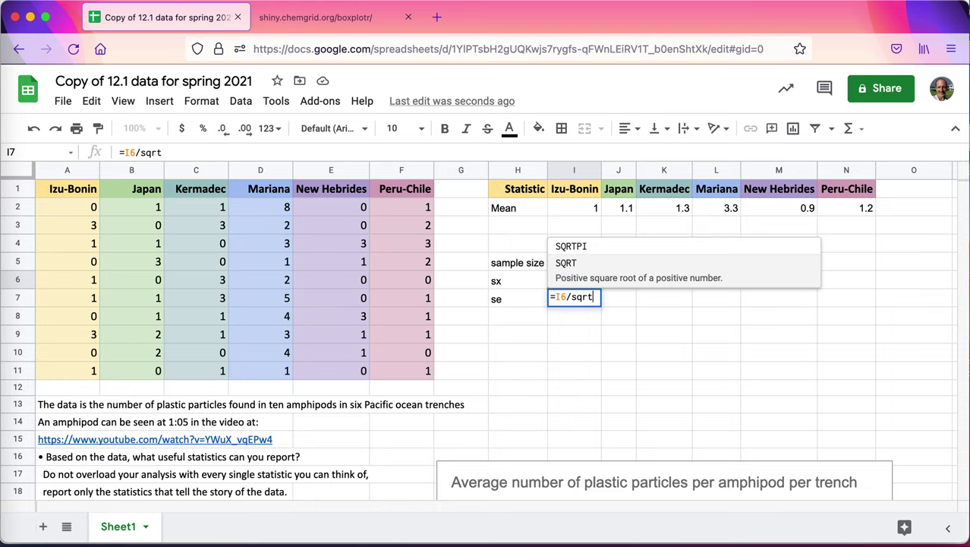
{"action": "type", "text": "("}
{"action": "left_click", "coordinate": [579, 265]}
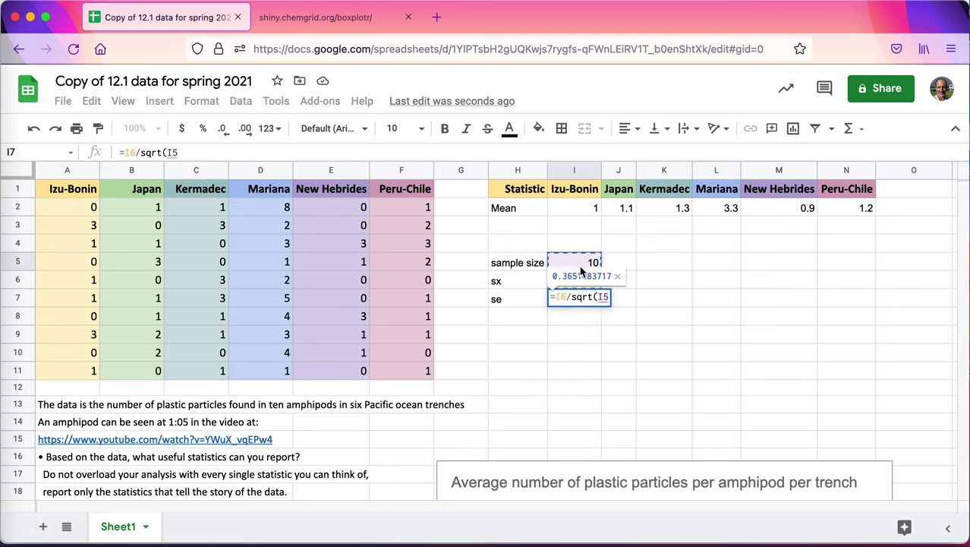
{"action": "type", "text": ")"}
{"action": "key", "text": "Return"}
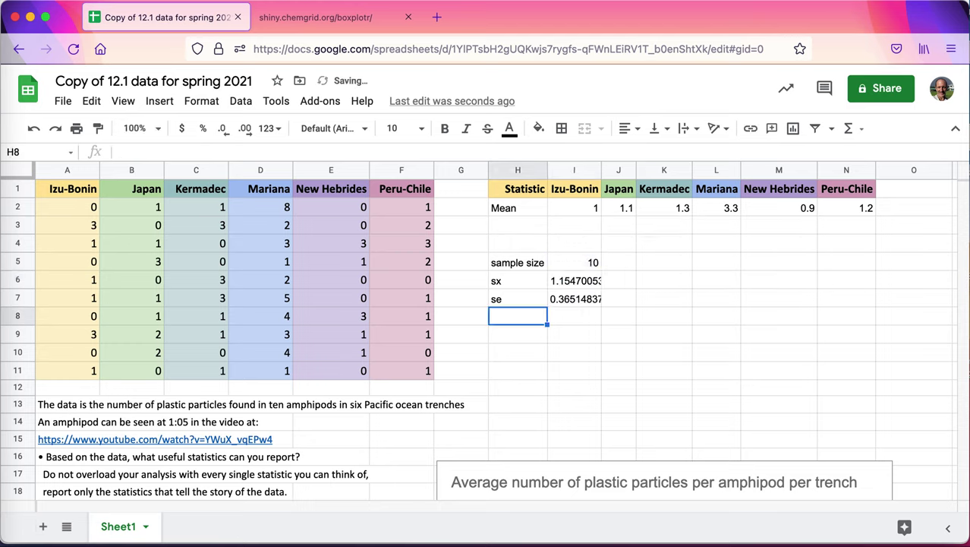
Step: Add a 'tc' row computing =tinv(1-0.95,I5-1), giving 2.262
{"action": "type", "text": "tc"}
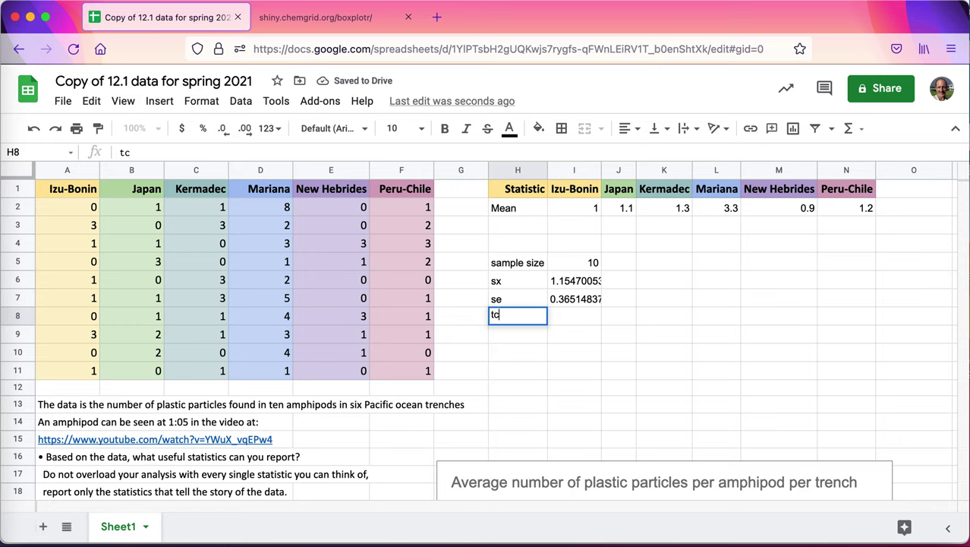
{"action": "key", "text": "Tab"}
{"action": "type", "text": "=tinv("}
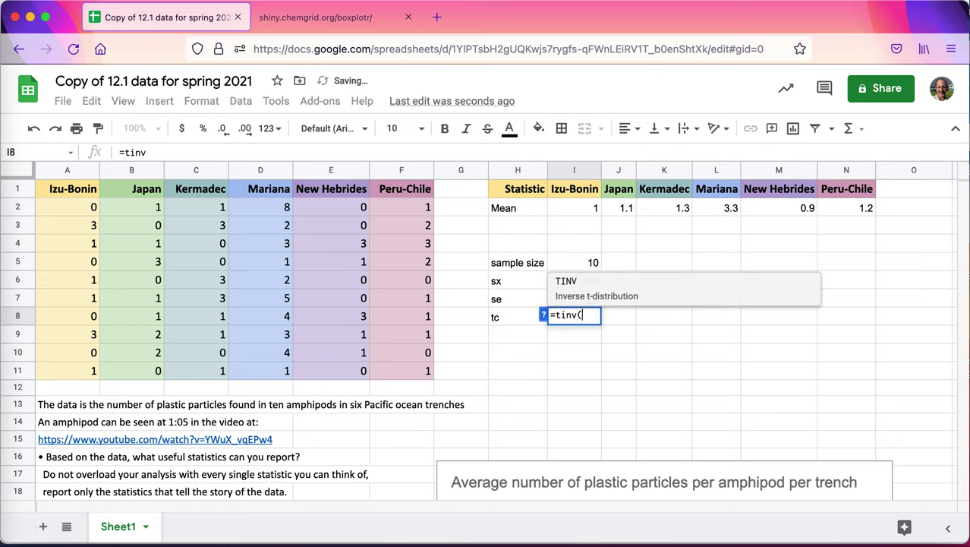
{"action": "type", "text": "1-0.9"}
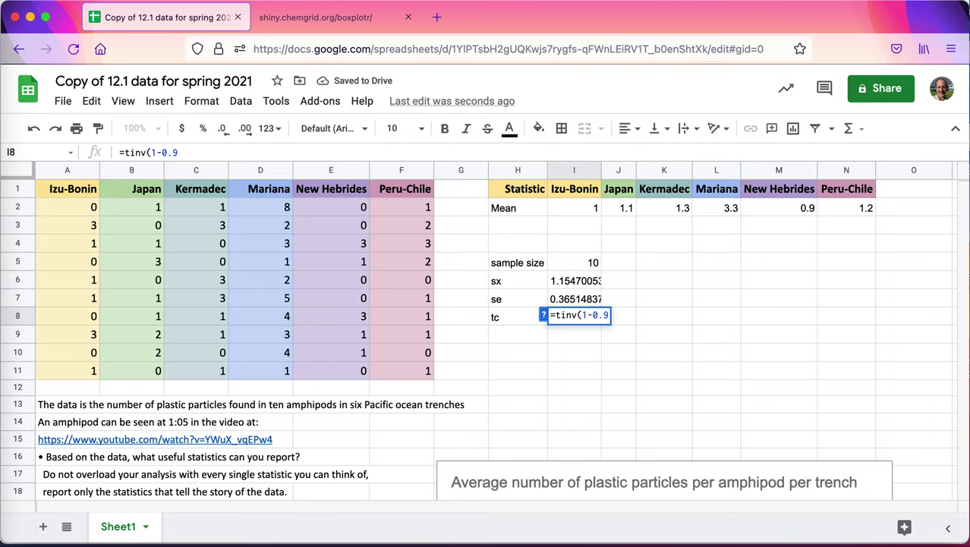
{"action": "type", "text": "5,"}
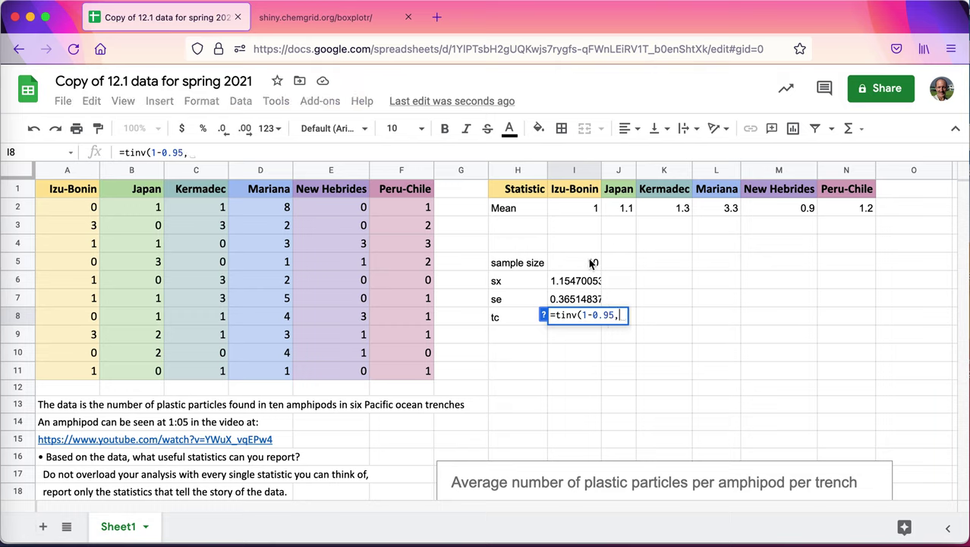
{"action": "left_click", "coordinate": [592, 263]}
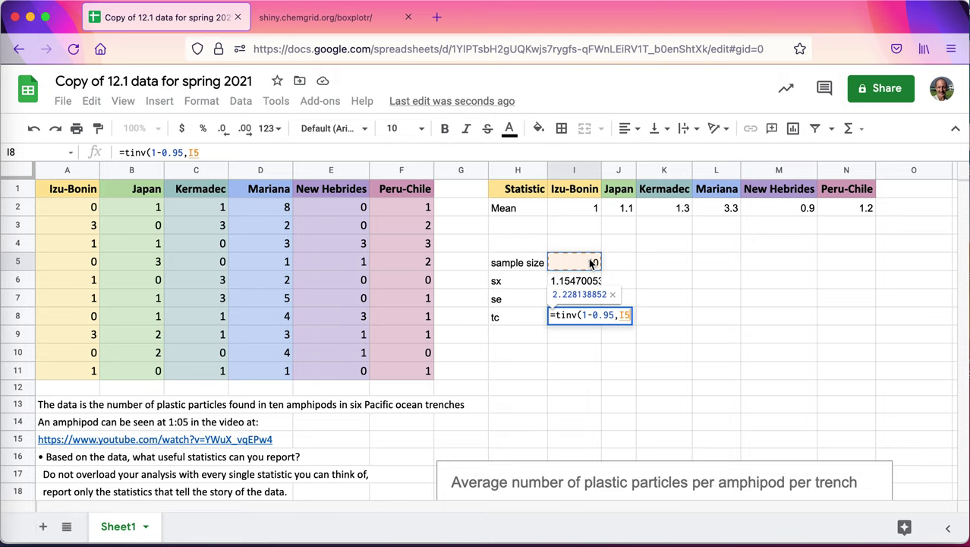
{"action": "type", "text": "-1)"}
{"action": "key", "text": "Return"}
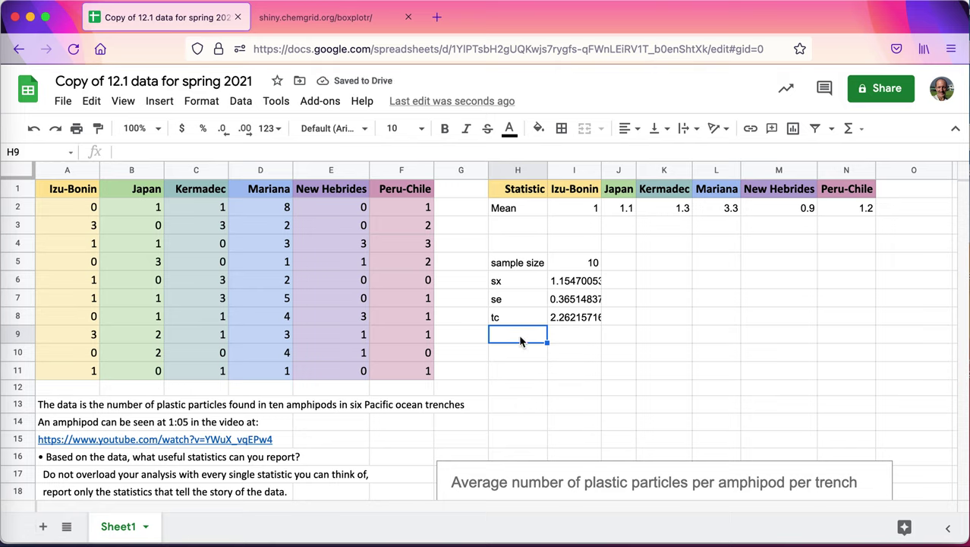
Step: Copy the Statistic-to-Mariana header row into row 10
{"action": "key", "text": "Down"}
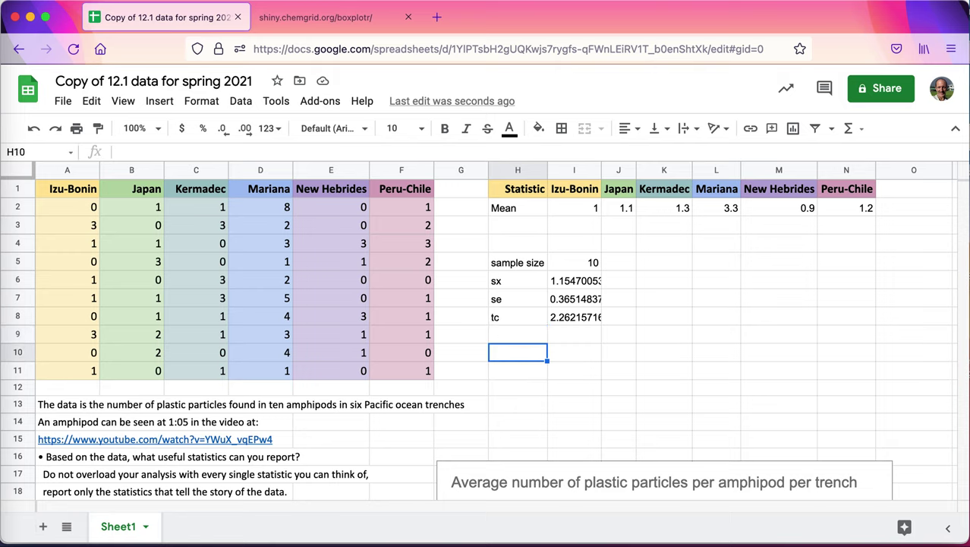
{"action": "left_click_drag", "start_coordinate": [515, 191], "coordinate": [841, 193]}
{"action": "key", "text": "ctrl+c"}
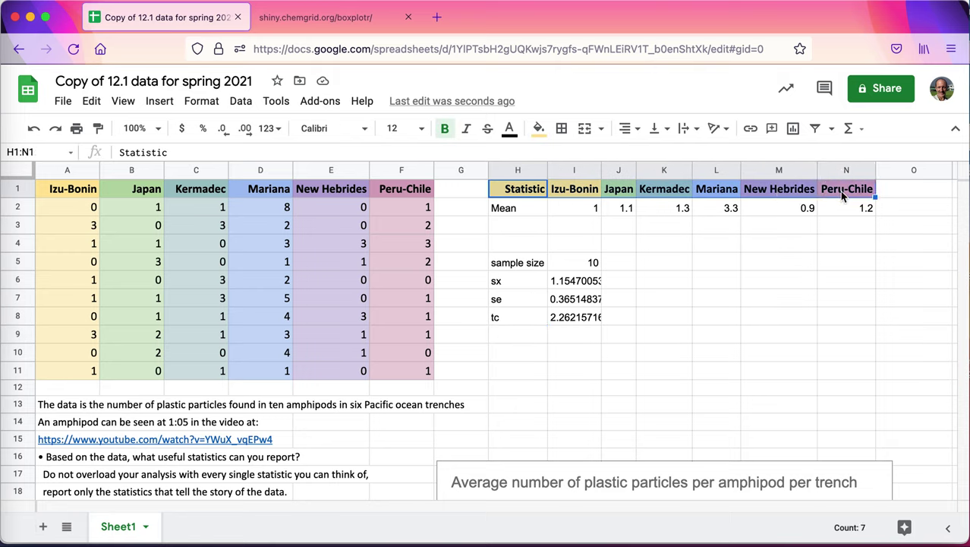
{"action": "left_click", "coordinate": [532, 363]}
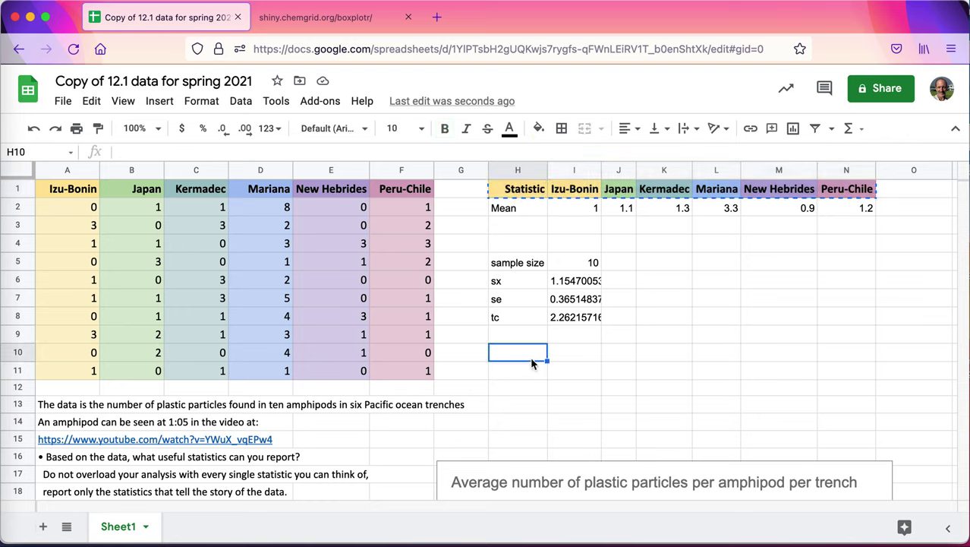
{"action": "key", "text": "ctrl+v"}
Step: Add a 'lower' row with the formula =I2-I8*I7, giving 0.174
{"action": "left_click", "coordinate": [521, 370]}
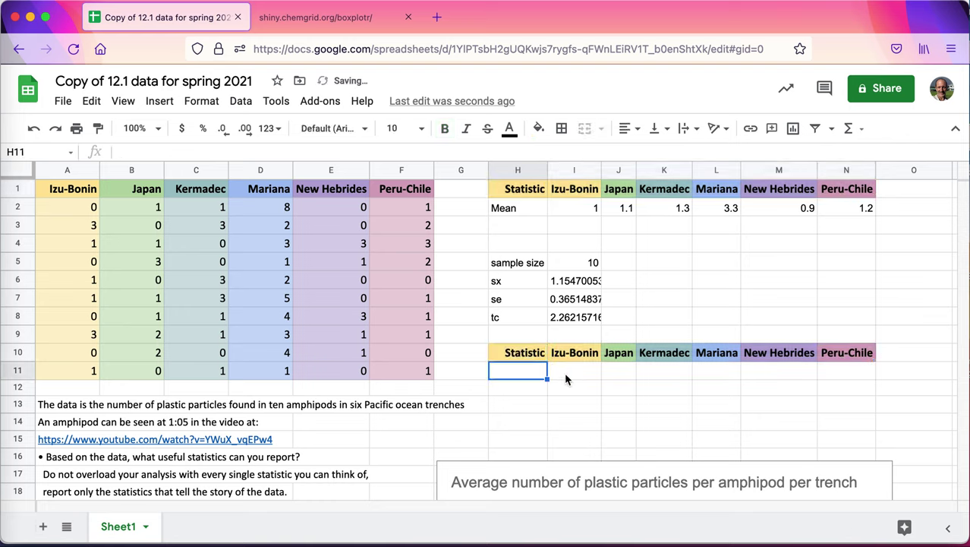
{"action": "left_click", "coordinate": [564, 372]}
{"action": "left_click", "coordinate": [521, 372]}
{"action": "type", "text": "lo"}
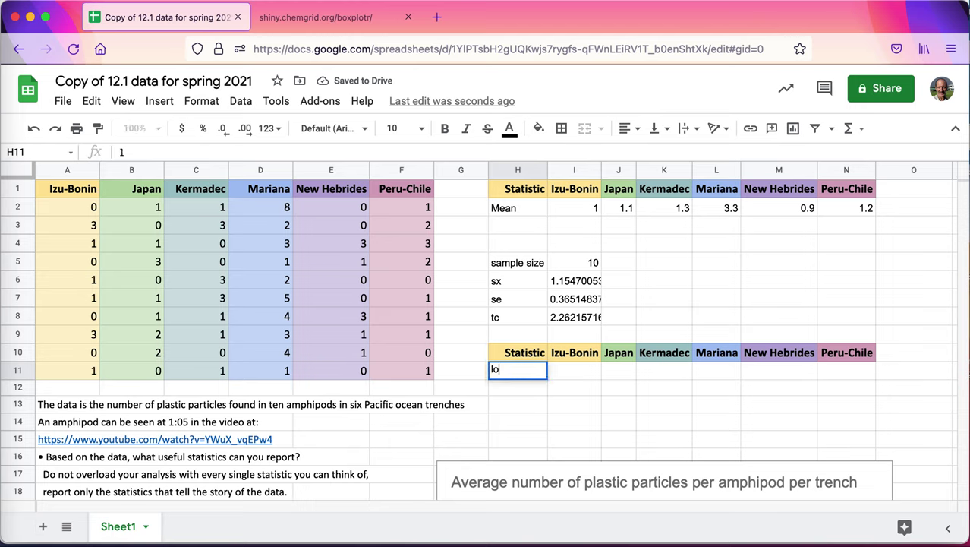
{"action": "type", "text": "wer"}
{"action": "key", "text": "Tab"}
{"action": "type", "text": "="}
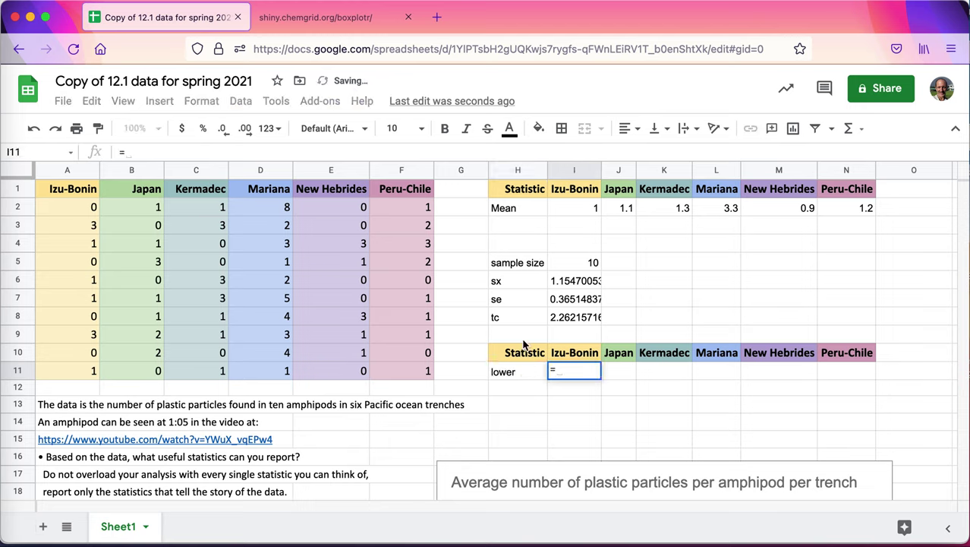
{"action": "left_click", "coordinate": [589, 208]}
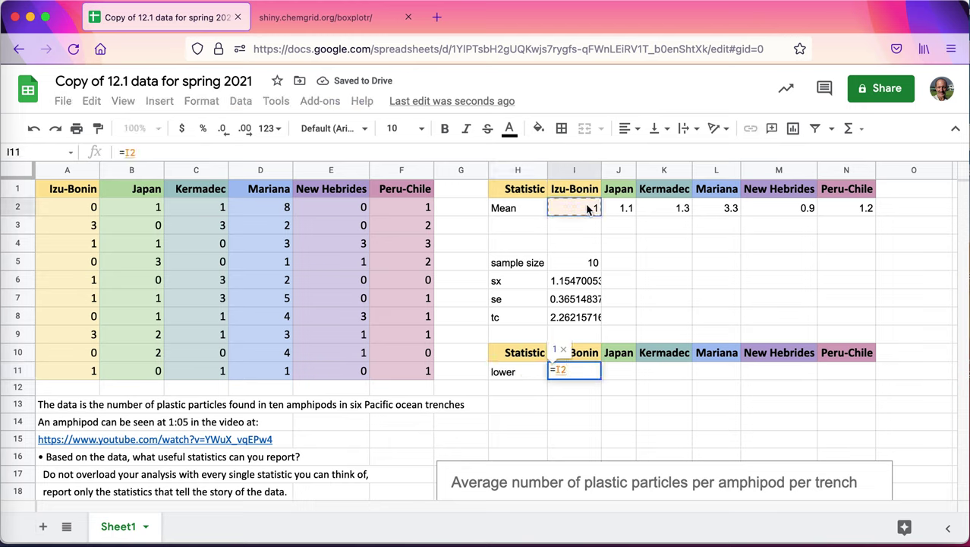
{"action": "type", "text": "-"}
{"action": "left_click", "coordinate": [559, 319]}
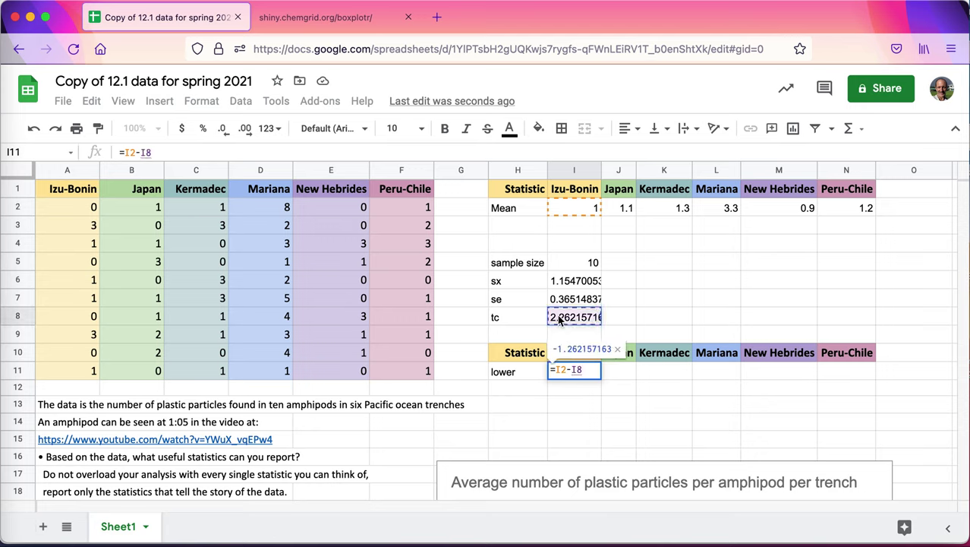
{"action": "type", "text": "*"}
{"action": "left_click", "coordinate": [576, 300]}
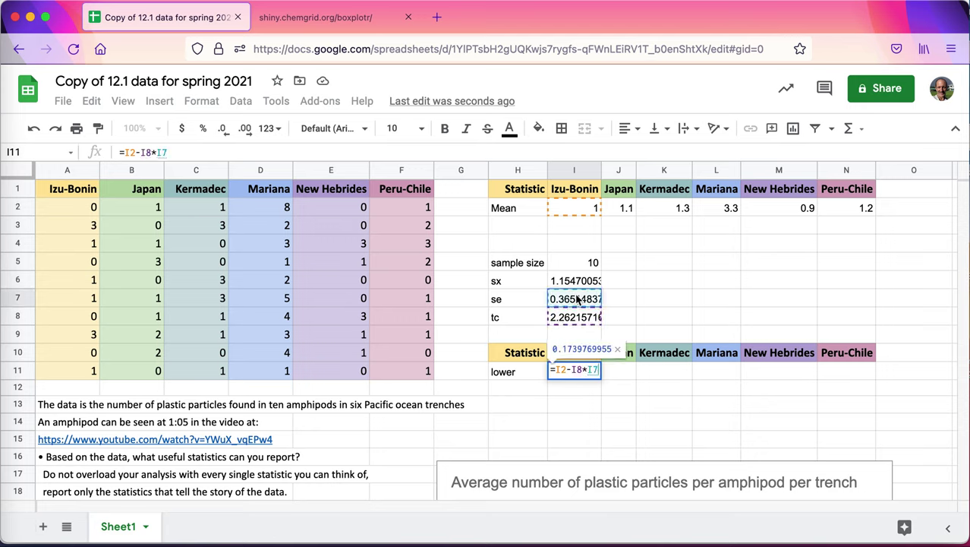
{"action": "key", "text": "Return"}
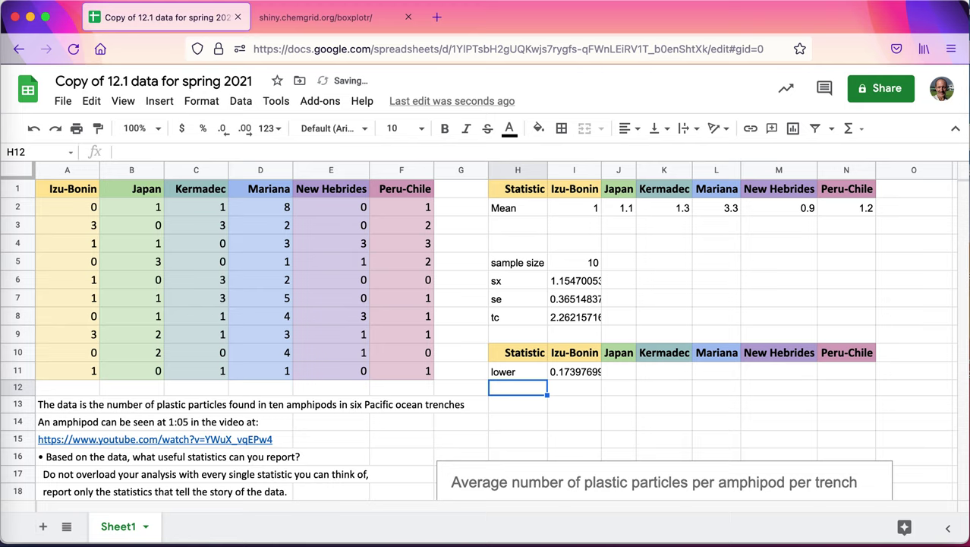
Step: Label two 'mean' rows and add an 'upper' row with =I2+I8*I7, giving 1.826
{"action": "type", "text": "mean"}
{"action": "key", "text": "Return"}
{"action": "type", "text": "mean"}
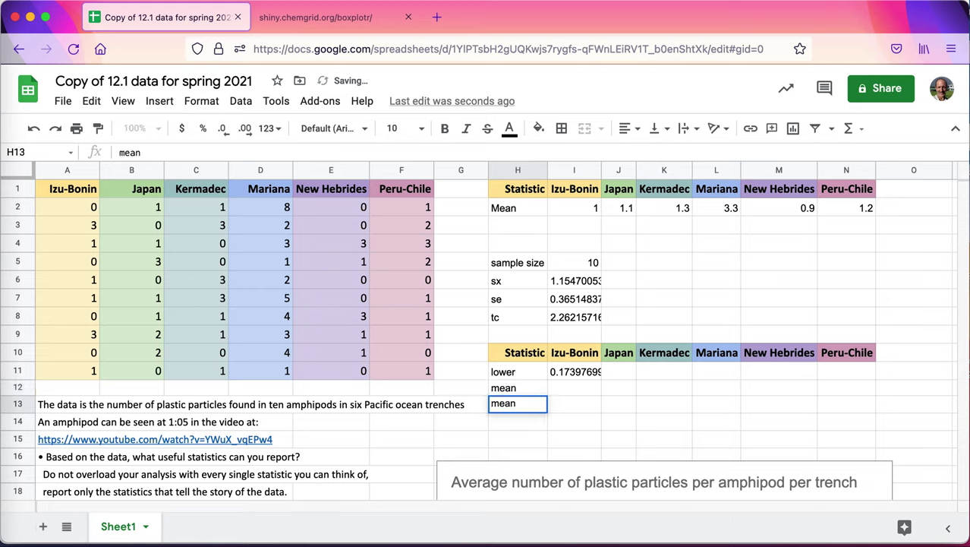
{"action": "key", "text": "Return"}
{"action": "type", "text": "upper"}
{"action": "key", "text": "Tab"}
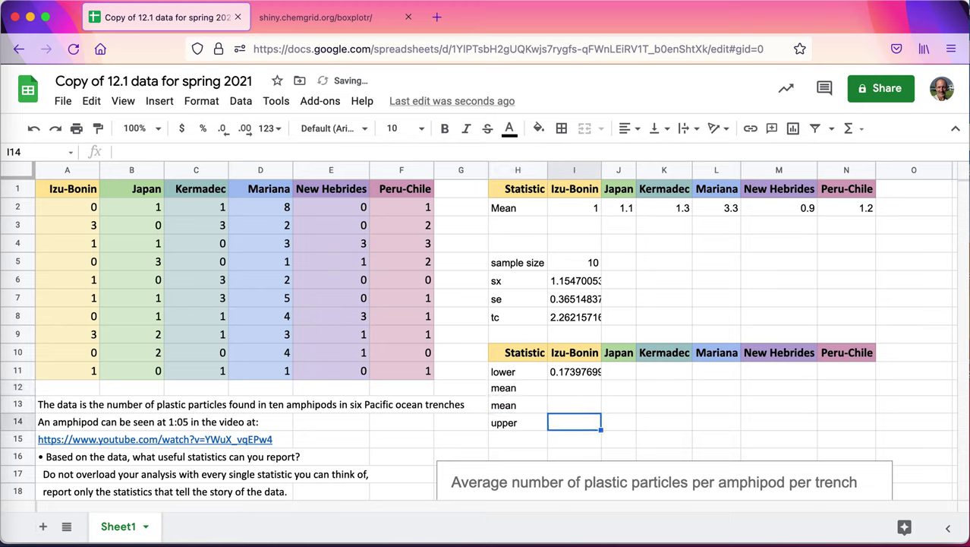
{"action": "type", "text": "="}
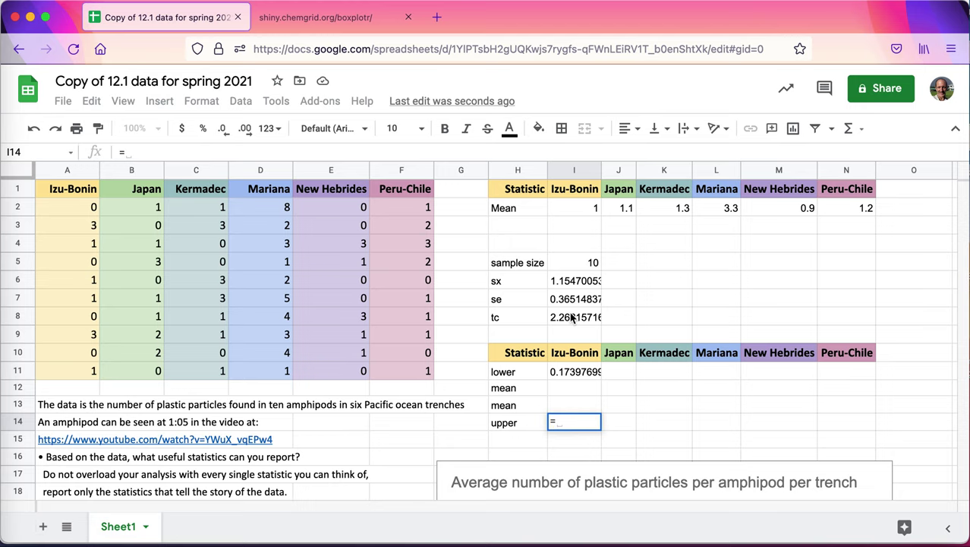
{"action": "left_click", "coordinate": [590, 208]}
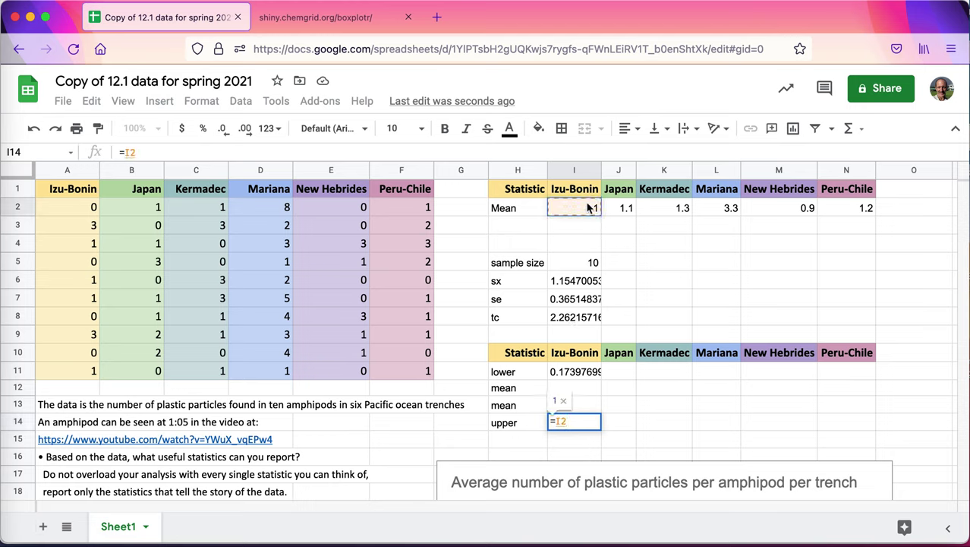
{"action": "type", "text": "+"}
{"action": "left_click", "coordinate": [574, 319]}
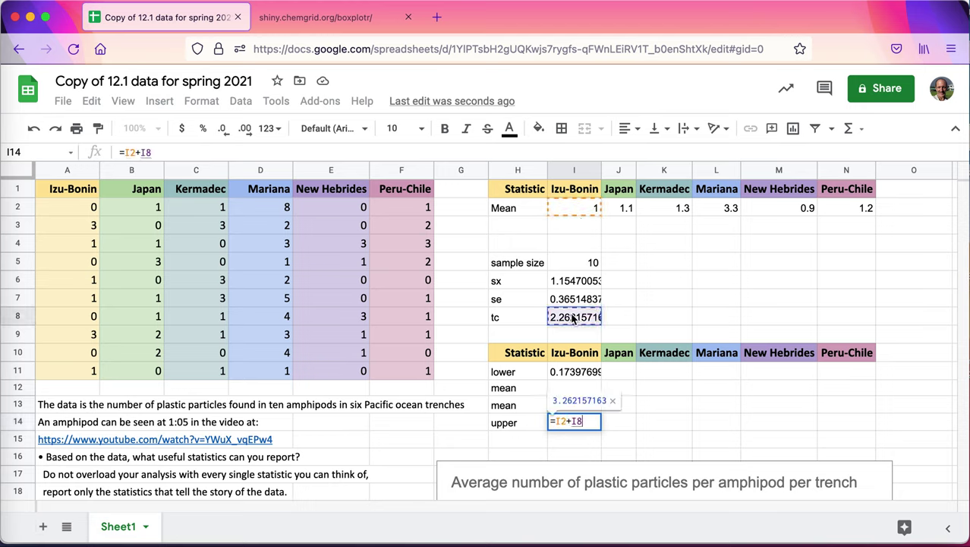
{"action": "type", "text": "*"}
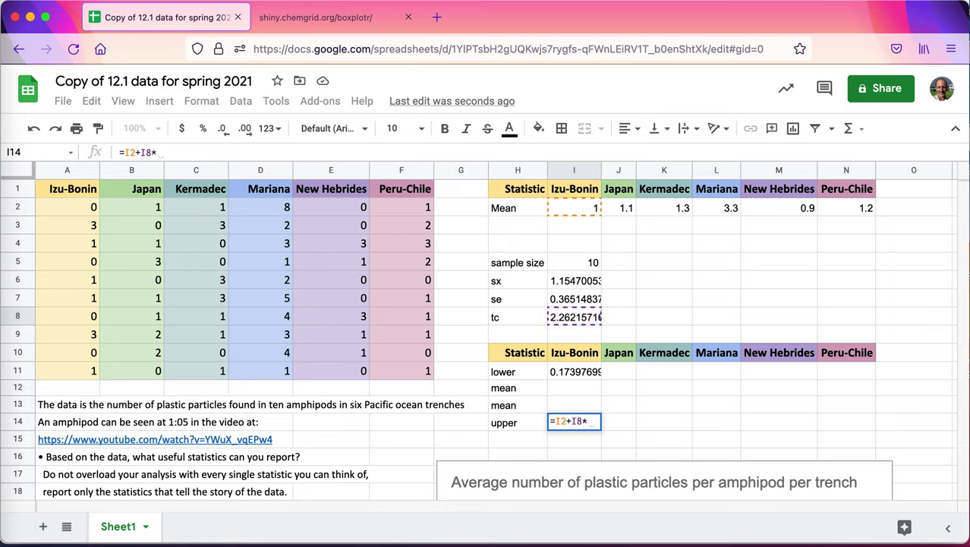
{"action": "left_click", "coordinate": [578, 302]}
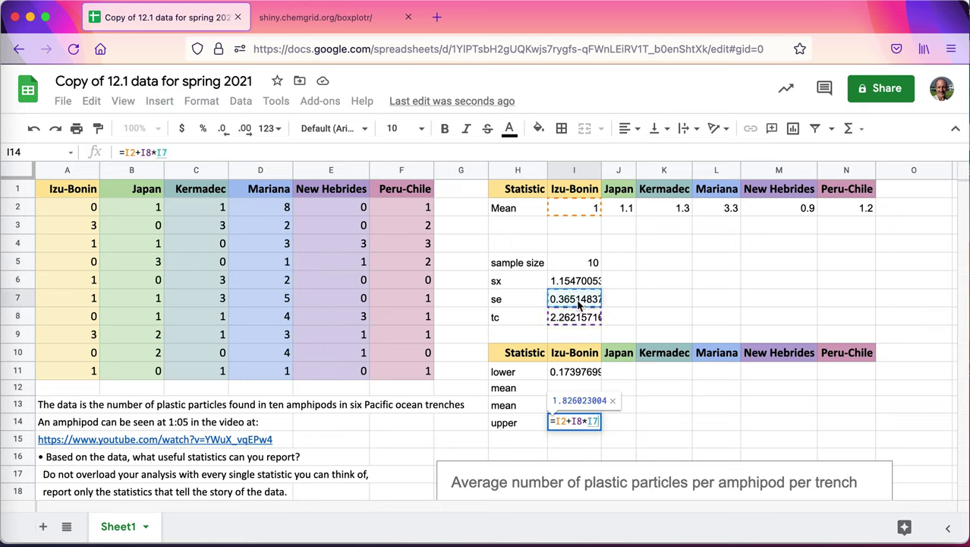
{"action": "key", "text": "Return"}
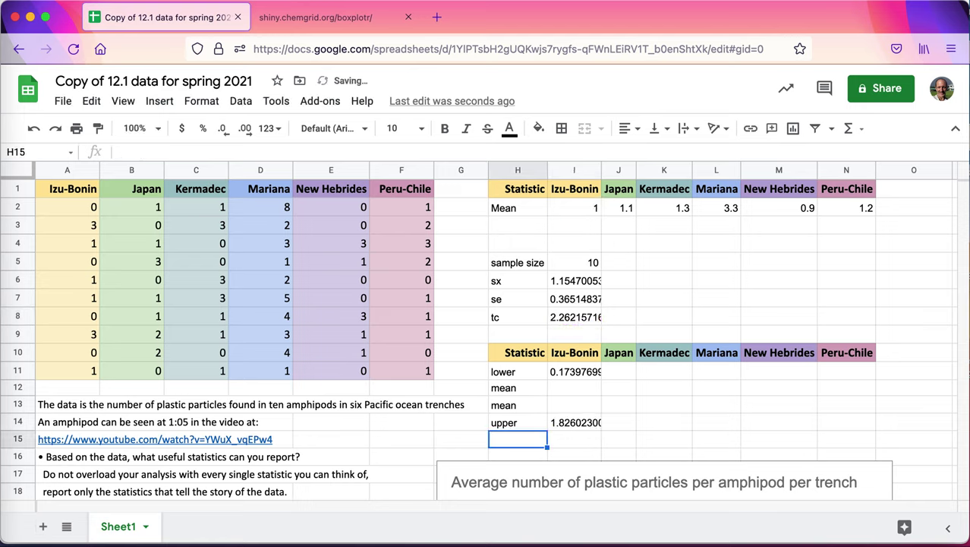
Step: Fill both mean rows with =I2 so they show the Izu-Bonin mean of 1
{"action": "left_click", "coordinate": [566, 389]}
{"action": "type", "text": "="}
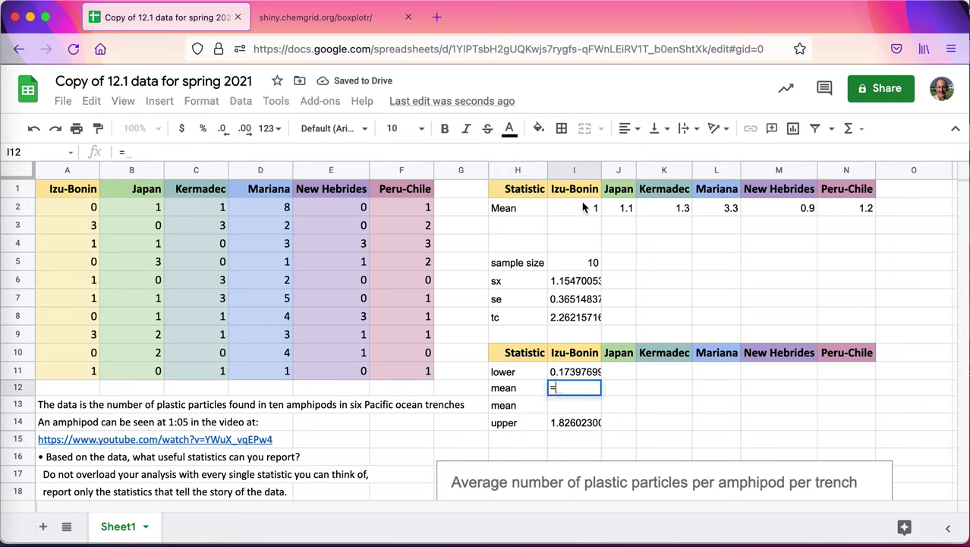
{"action": "left_click", "coordinate": [583, 207]}
{"action": "key", "text": "Return"}
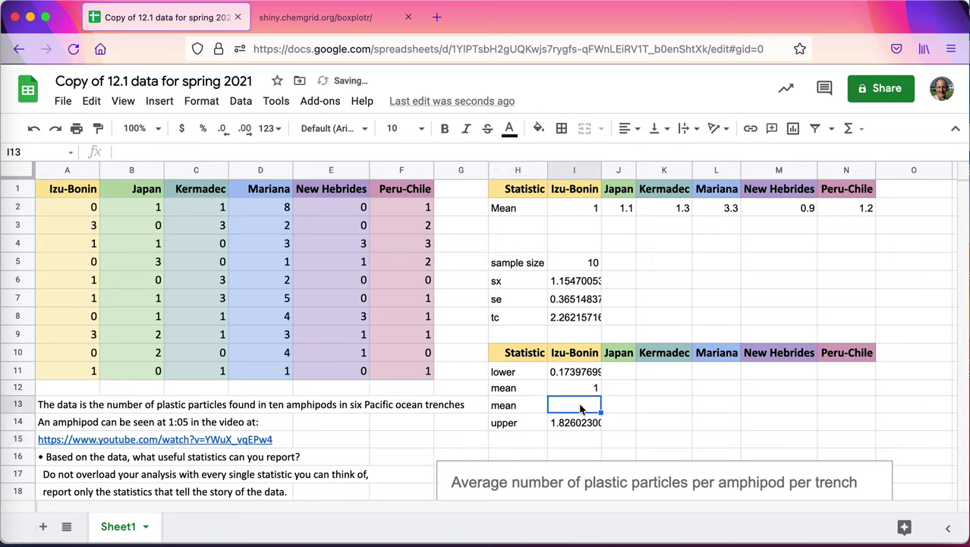
{"action": "type", "text": "="}
{"action": "left_click", "coordinate": [590, 216]}
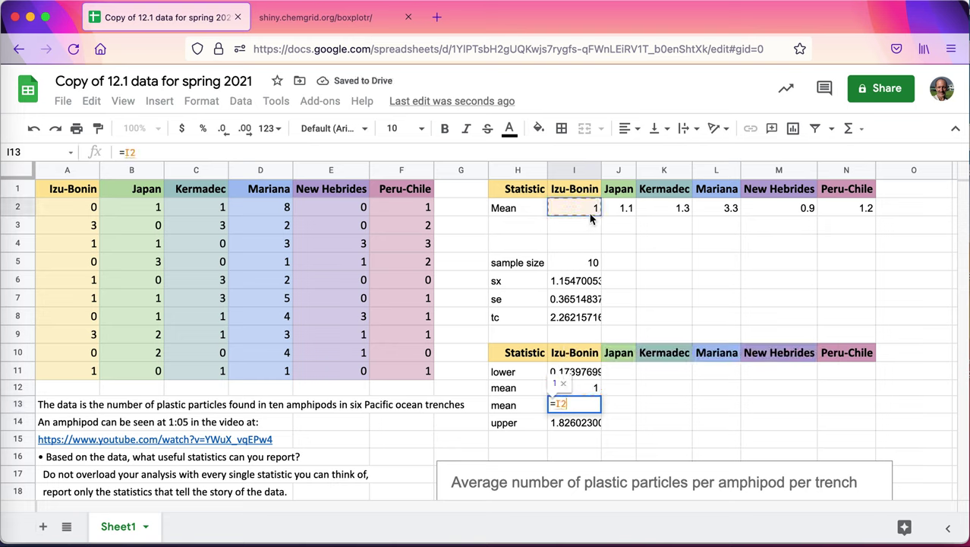
{"action": "key", "text": "Return"}
Step: Fill the Izu-Bonin interval formulas across to all six trenches and verify the copied formulas
{"action": "left_click", "coordinate": [579, 376]}
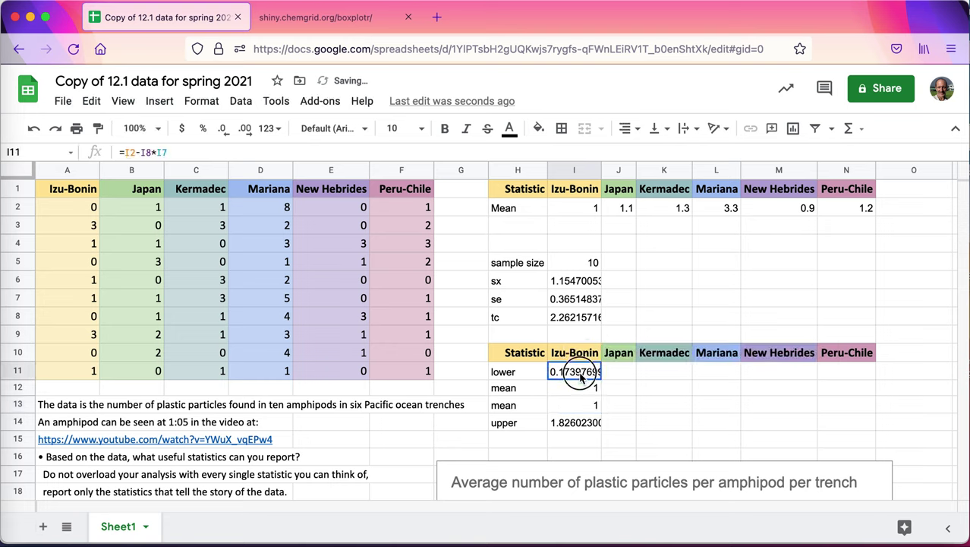
{"action": "left_click_drag", "start_coordinate": [580, 376], "coordinate": [831, 401]}
{"action": "left_click_drag", "start_coordinate": [593, 262], "coordinate": [837, 311]}
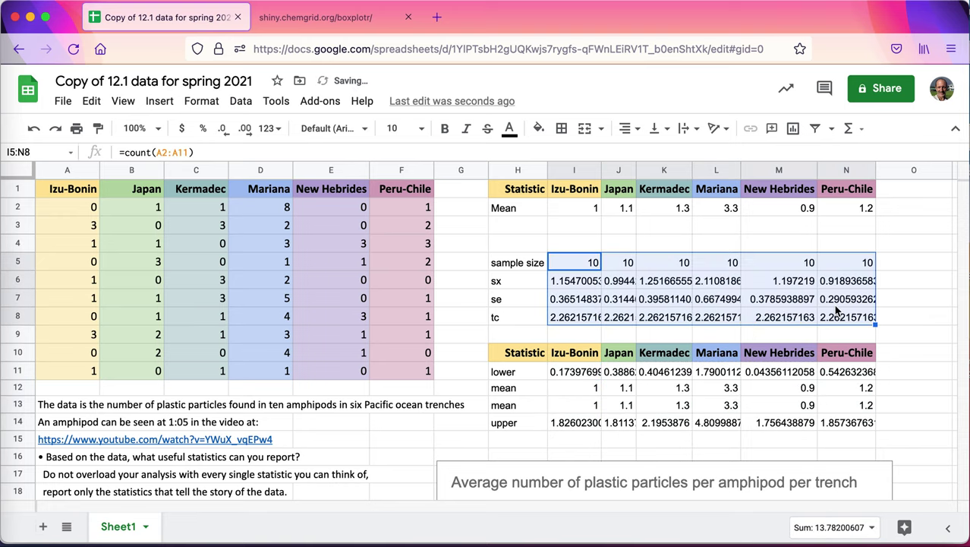
{"action": "left_click", "coordinate": [838, 301]}
{"action": "left_click", "coordinate": [843, 281]}
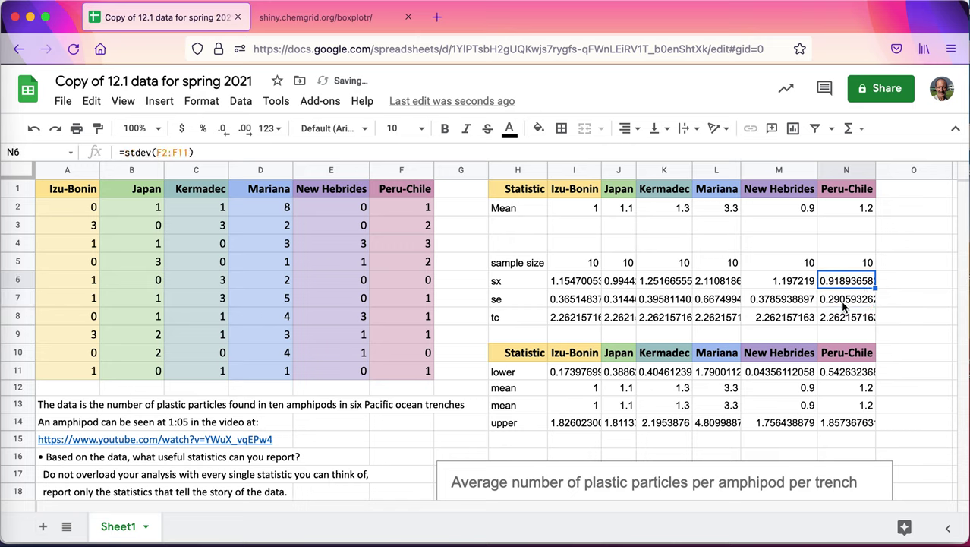
{"action": "left_click", "coordinate": [843, 302]}
{"action": "left_click", "coordinate": [841, 319]}
{"action": "double_click", "coordinate": [841, 319]}
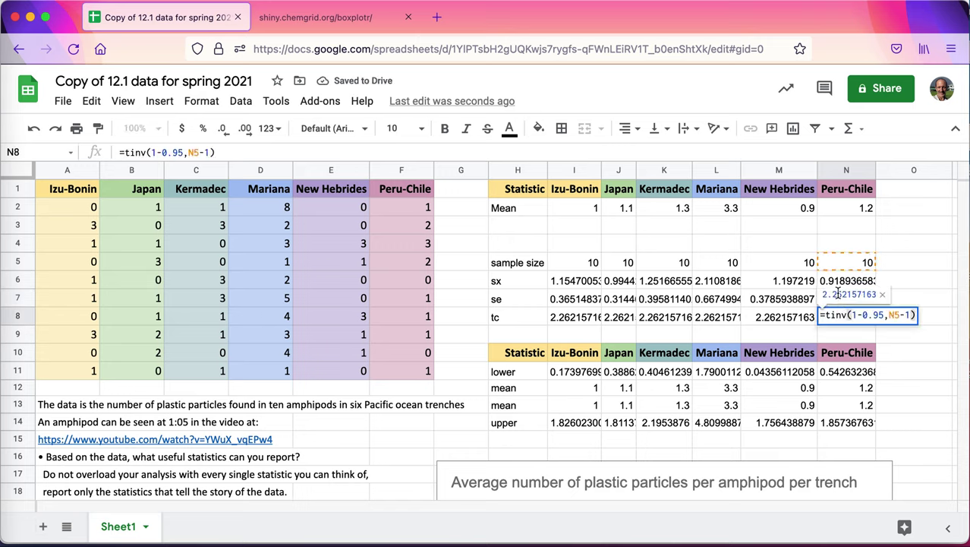
{"action": "key", "text": "Escape"}
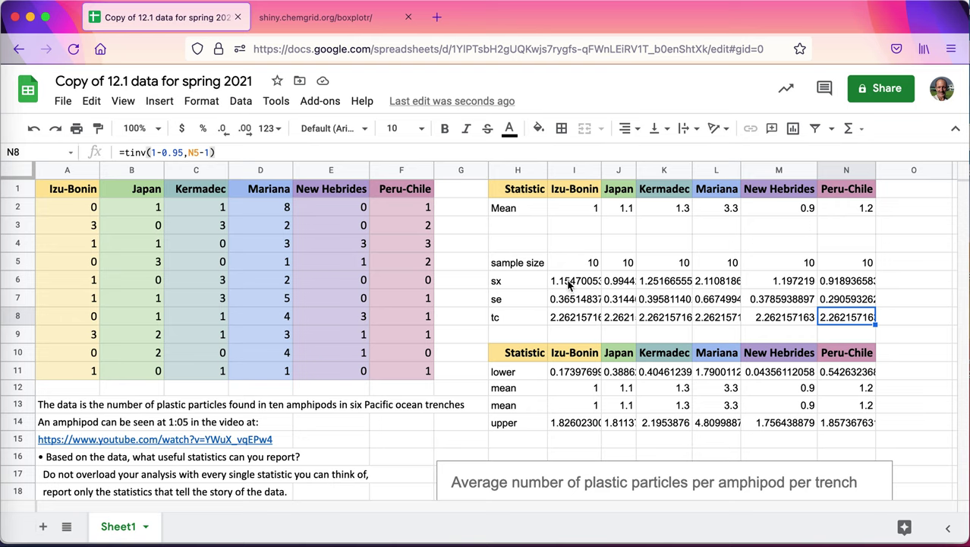
Step: Round the sx-to-upper statistics block to one decimal place
{"action": "left_click_drag", "start_coordinate": [569, 283], "coordinate": [854, 428]}
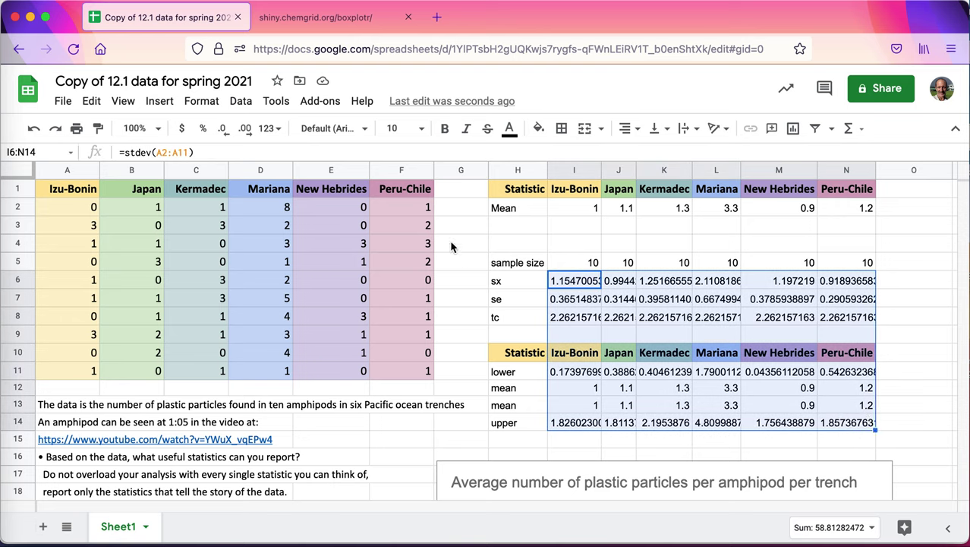
{"action": "left_click", "coordinate": [223, 130]}
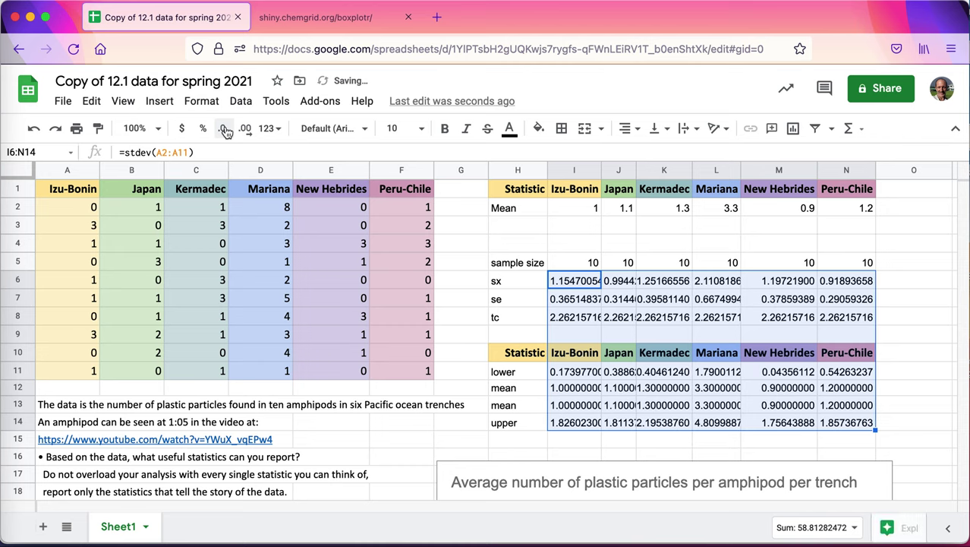
{"action": "left_click", "coordinate": [225, 130]}
{"action": "left_click", "coordinate": [225, 129]}
{"action": "left_click", "coordinate": [225, 129]}
{"action": "left_click", "coordinate": [225, 130]}
{"action": "left_click", "coordinate": [225, 130]}
{"action": "left_click", "coordinate": [224, 130]}
{"action": "left_click", "coordinate": [225, 130]}
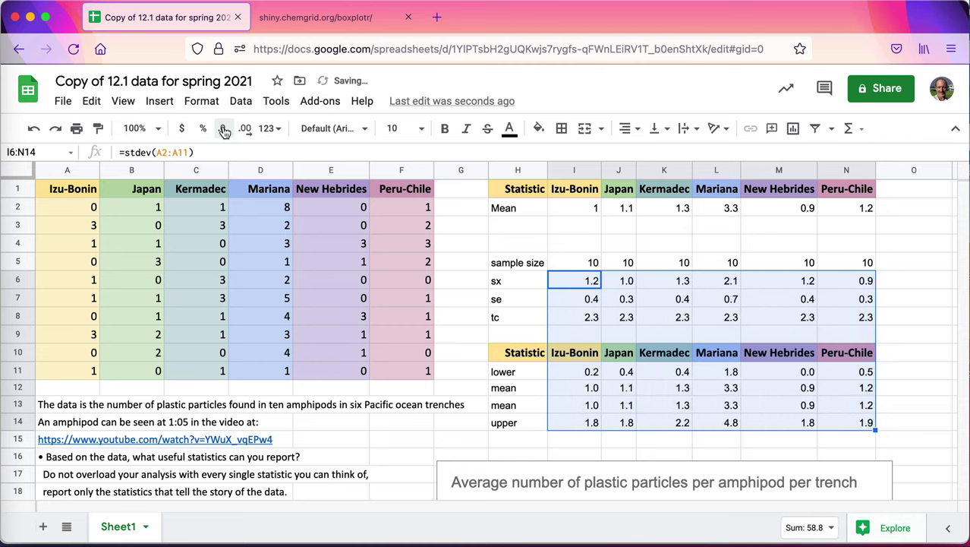
{"action": "left_click", "coordinate": [246, 130]}
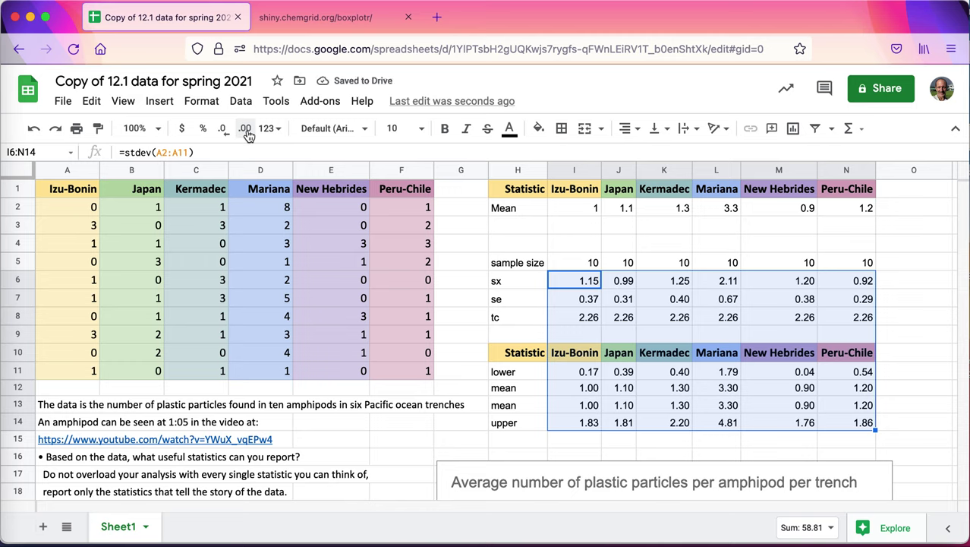
{"action": "left_click", "coordinate": [226, 131]}
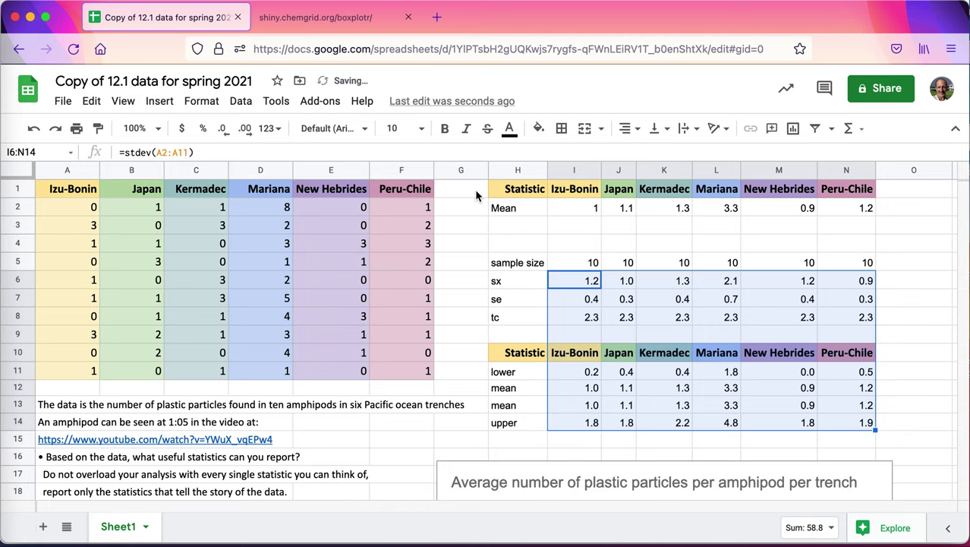
Step: Insert a chart from the confidence-interval table I10:N14
{"action": "scroll", "coordinate": [607, 264], "scroll_direction": "down", "scroll_amount": 3}
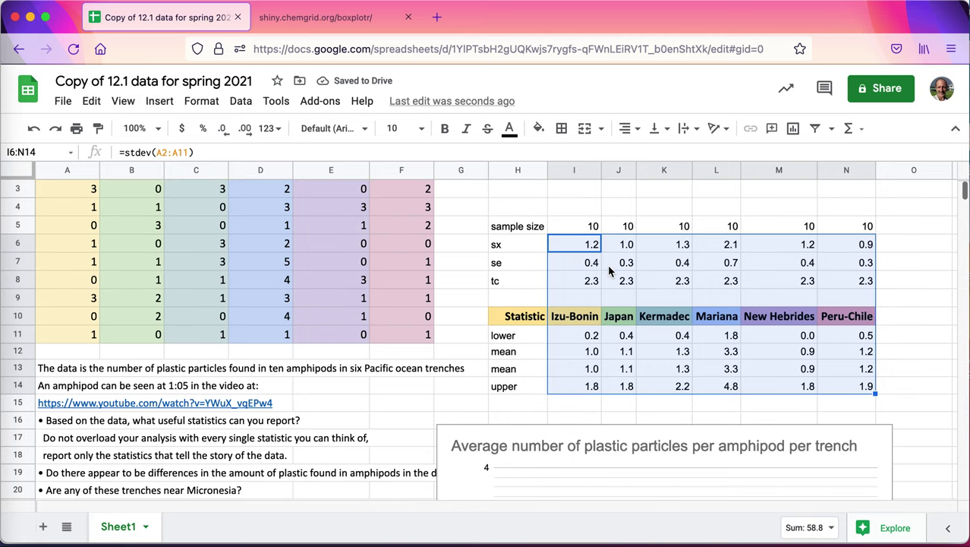
{"action": "scroll", "coordinate": [608, 264], "scroll_direction": "up", "scroll_amount": 2}
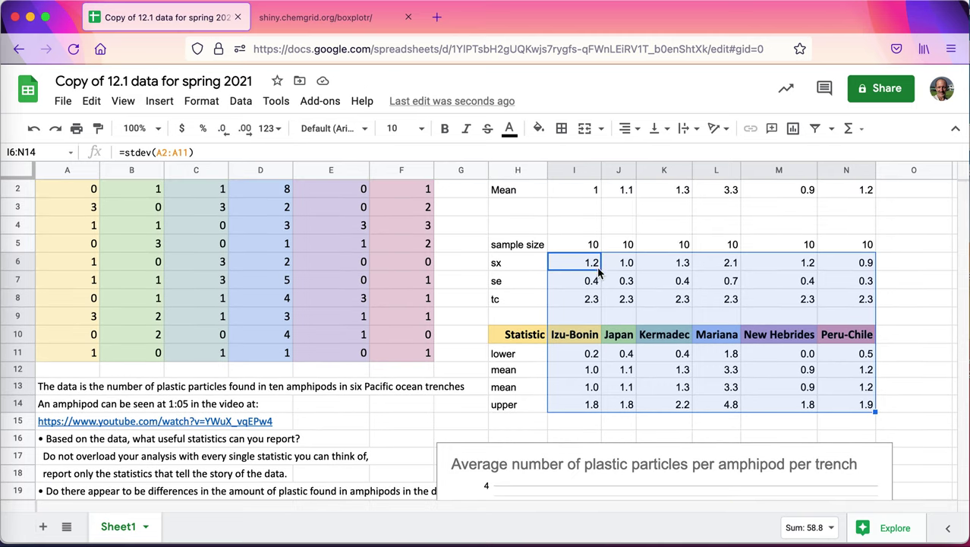
{"action": "left_click", "coordinate": [539, 335]}
{"action": "left_click", "coordinate": [650, 365], "text": "shift"}
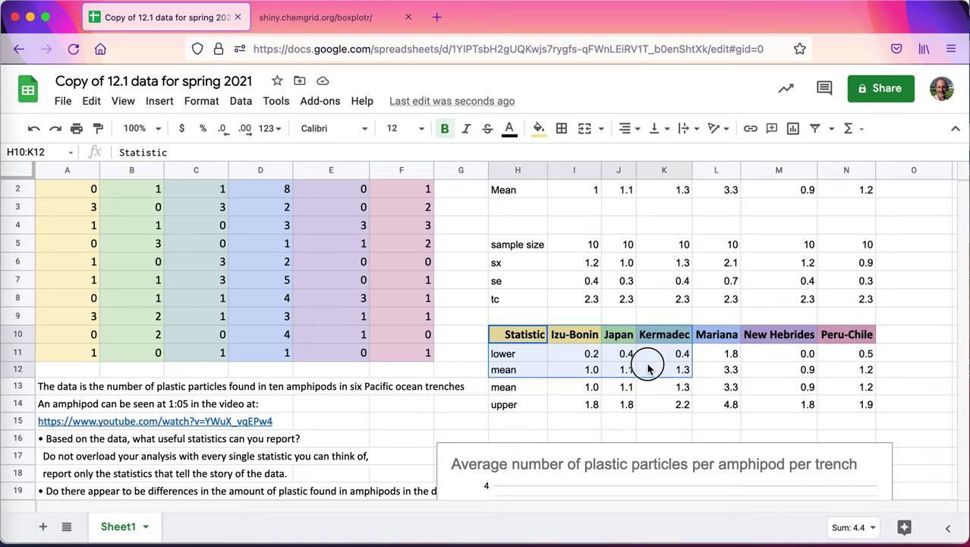
{"action": "left_click", "coordinate": [647, 369]}
{"action": "key", "text": "Up"}
{"action": "key", "text": "Up"}
{"action": "key", "text": "Left"}
{"action": "key", "text": "Left"}
{"action": "left_click_drag", "start_coordinate": [661, 353], "coordinate": [841, 412]}
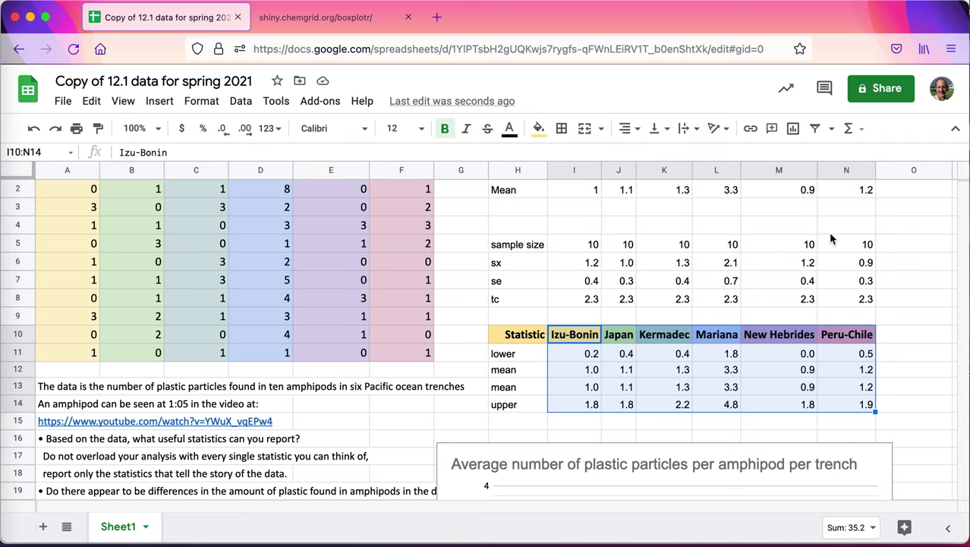
{"action": "left_click", "coordinate": [793, 130]}
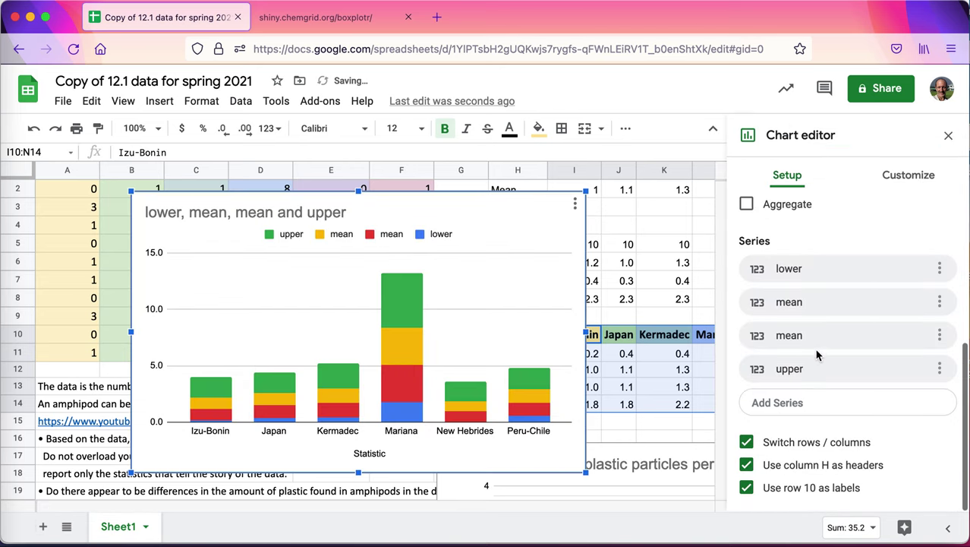
Step: Change the chart type to Candlestick chart
{"action": "scroll", "coordinate": [815, 349], "scroll_direction": "up", "scroll_amount": 5}
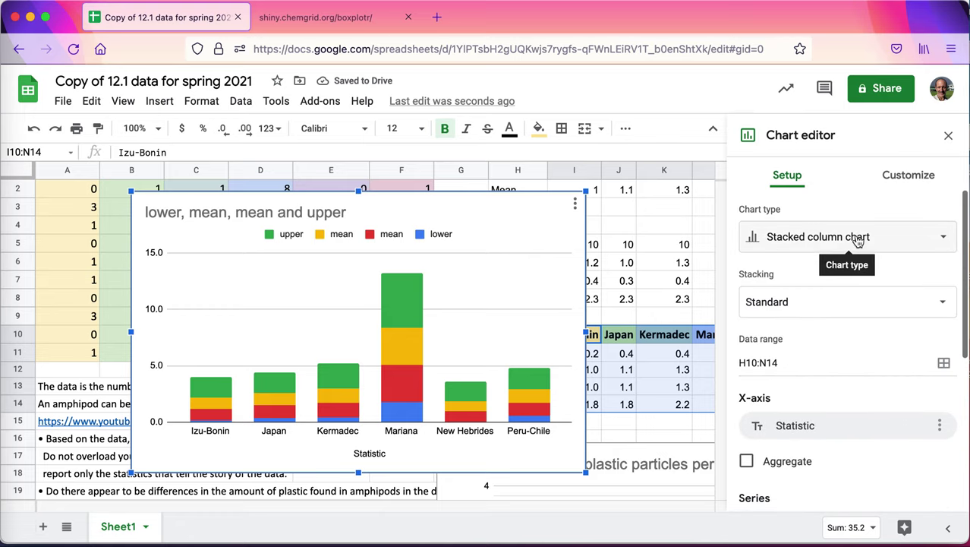
{"action": "left_click", "coordinate": [854, 237]}
{"action": "scroll", "coordinate": [858, 364], "scroll_direction": "down", "scroll_amount": 10}
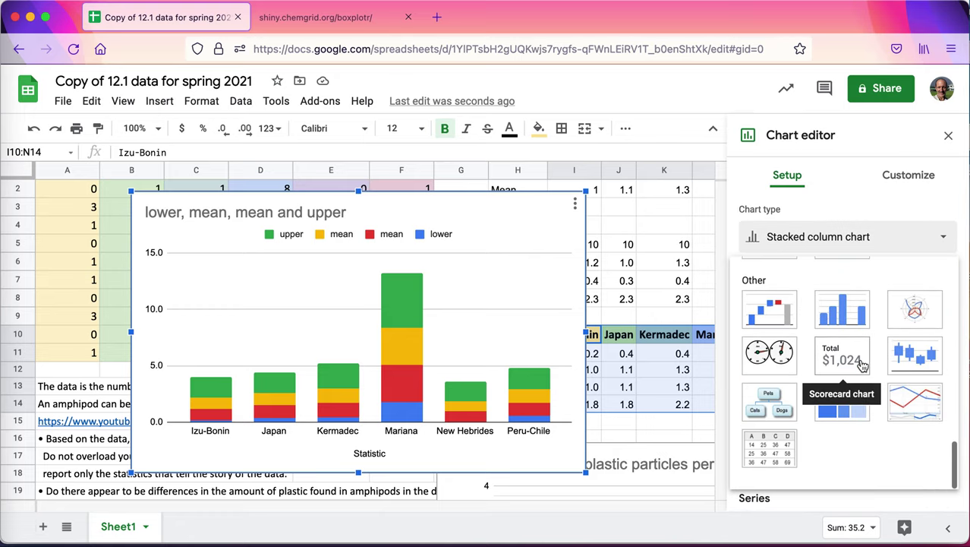
{"action": "left_click", "coordinate": [906, 361]}
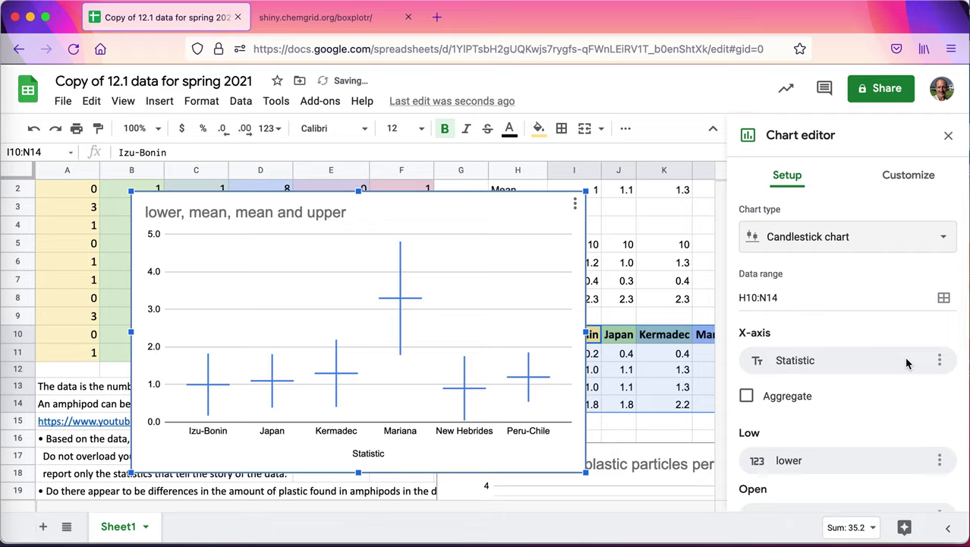
{"action": "scroll", "coordinate": [902, 370], "scroll_direction": "down", "scroll_amount": 5}
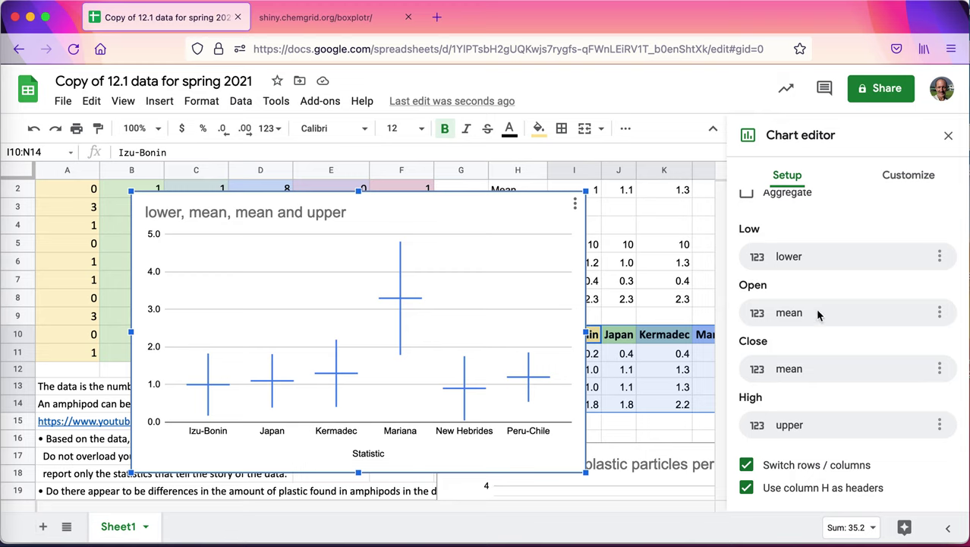
{"action": "left_click", "coordinate": [923, 180]}
Step: Set the vertical axis minor gridline count to 4 in Gridlines and ticks
{"action": "left_click", "coordinate": [818, 402]}
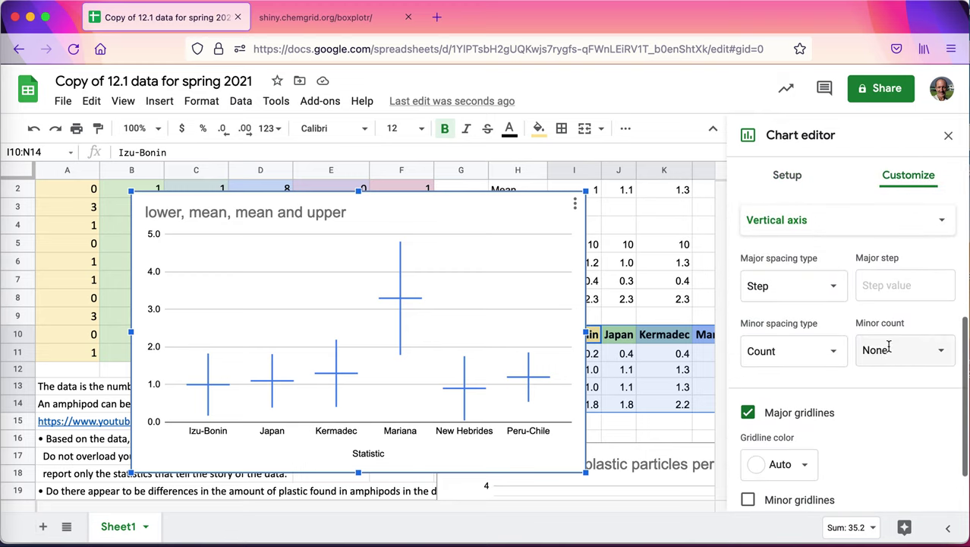
{"action": "left_click", "coordinate": [899, 285]}
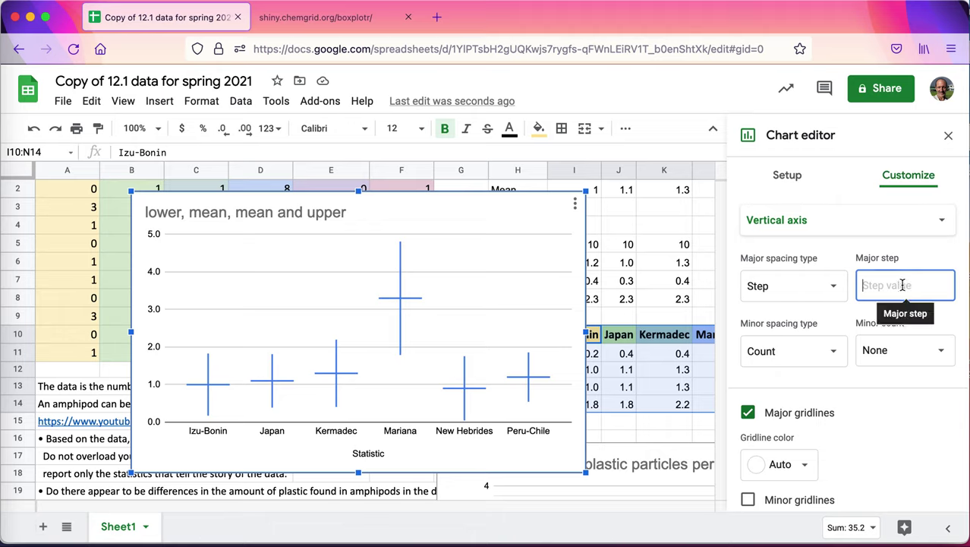
{"action": "left_click", "coordinate": [885, 351]}
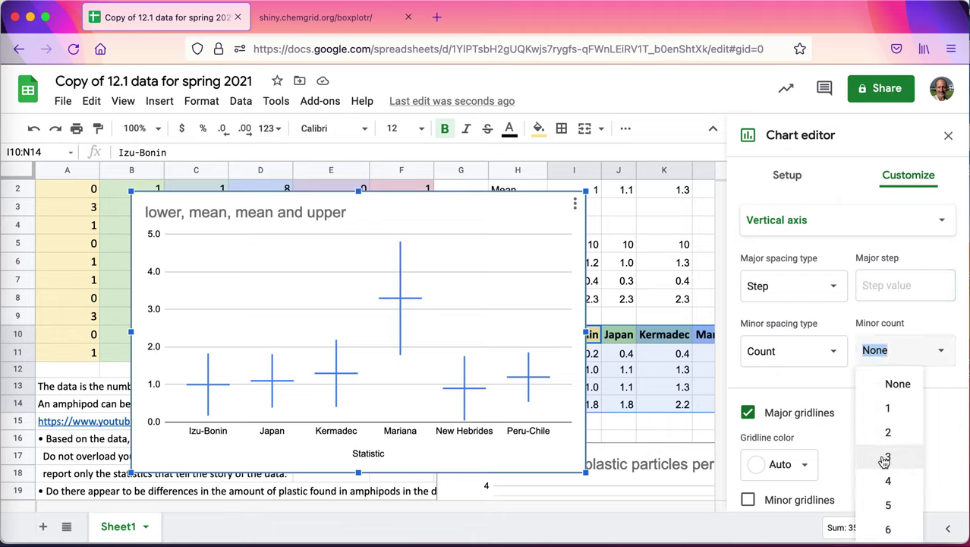
{"action": "left_click", "coordinate": [884, 482]}
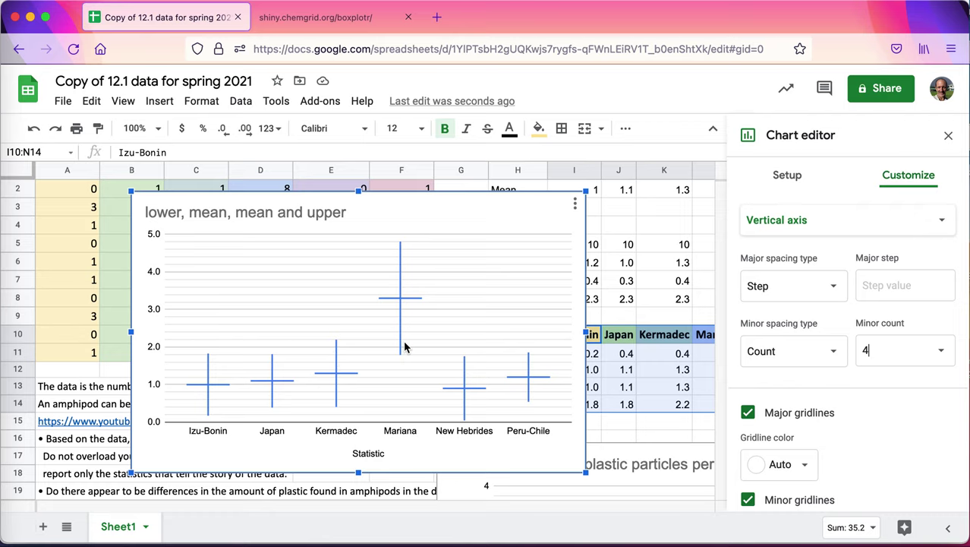
Step: Retitle the chart '95% confidence intervals for the trenches'
{"action": "left_click", "coordinate": [320, 211]}
{"action": "left_click", "coordinate": [320, 210]}
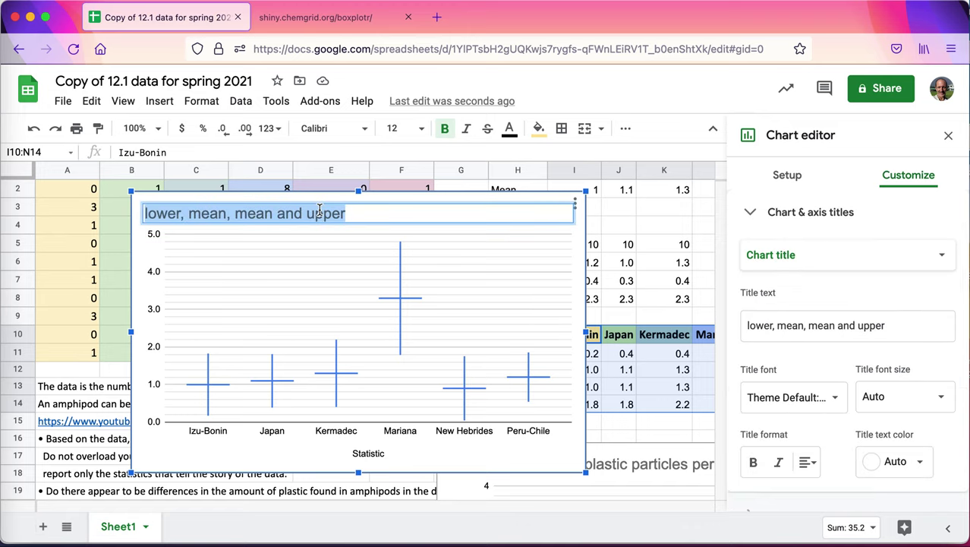
{"action": "type", "text": "95"}
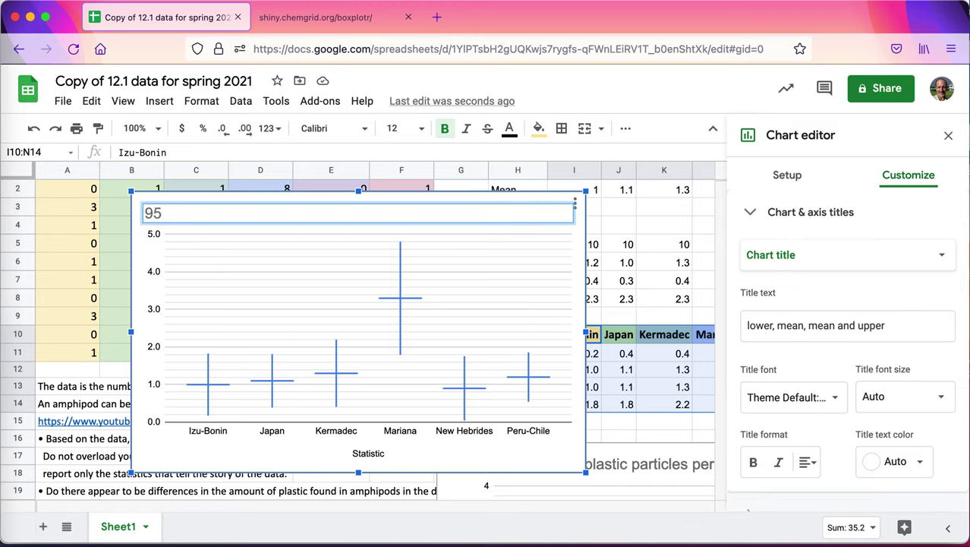
{"action": "type", "text": "% confidenc"}
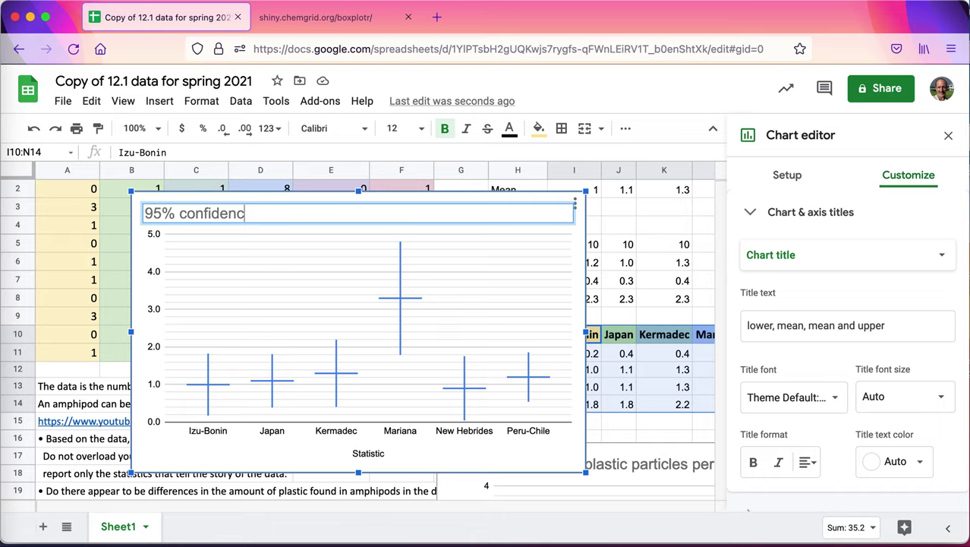
{"action": "type", "text": "e intervals for"}
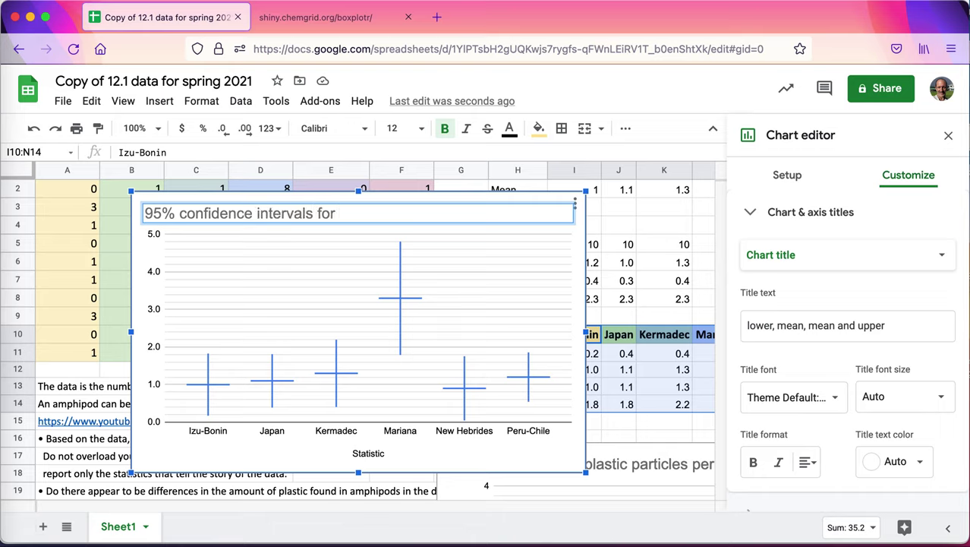
{"action": "type", "text": " the trenches"}
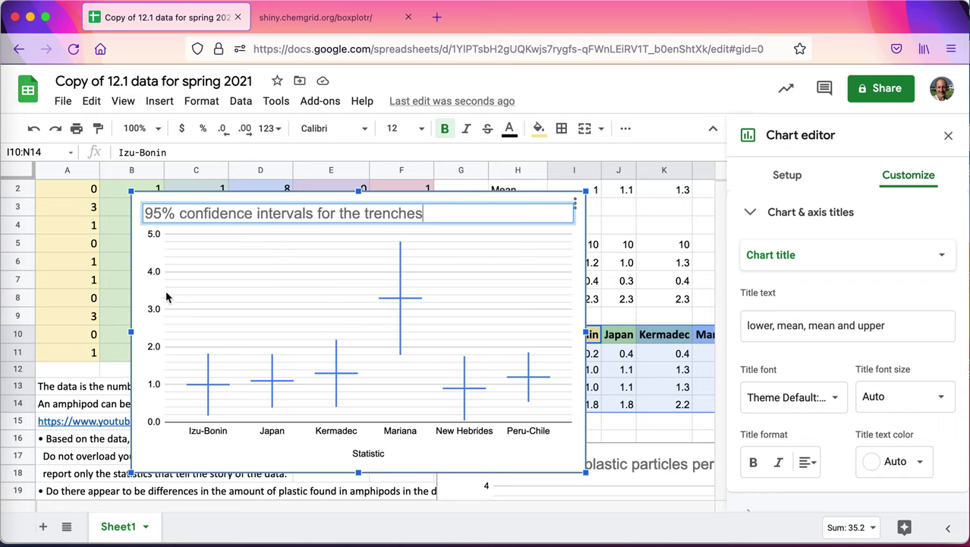
{"action": "scroll", "coordinate": [825, 246], "scroll_direction": "up", "scroll_amount": 1}
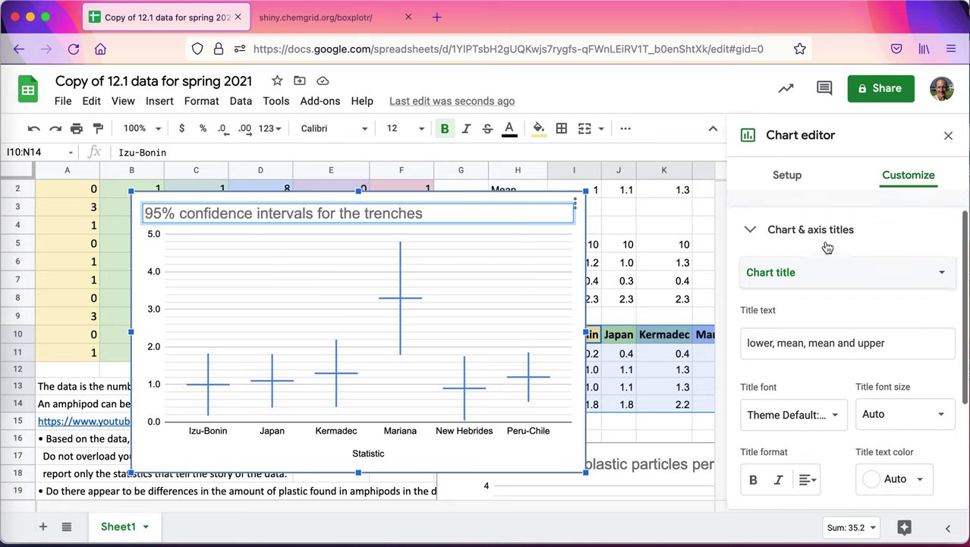
Step: Set the vertical axis title to 'Number of plastic particles'
{"action": "left_click", "coordinate": [812, 268]}
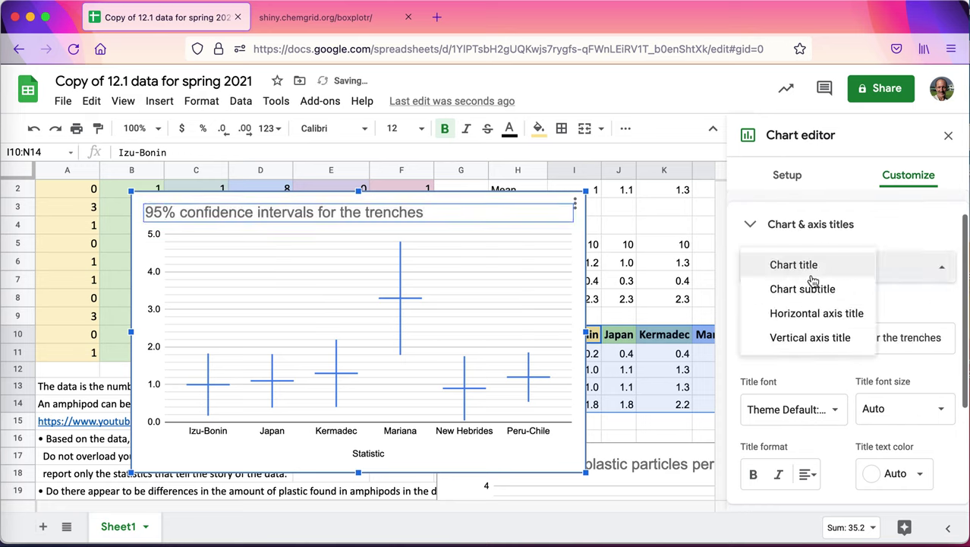
{"action": "left_click", "coordinate": [814, 336]}
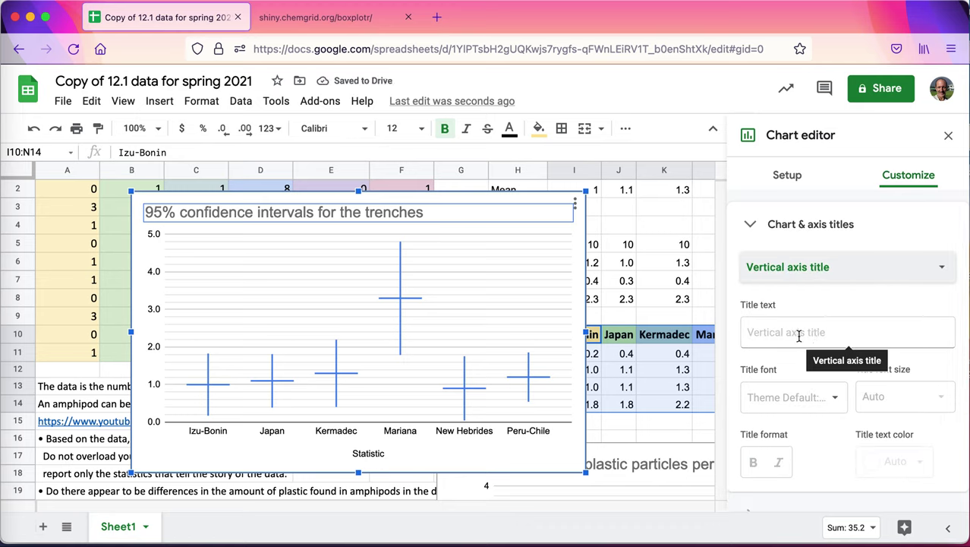
{"action": "left_click", "coordinate": [799, 336]}
{"action": "type", "text": "Number of plastic particles"}
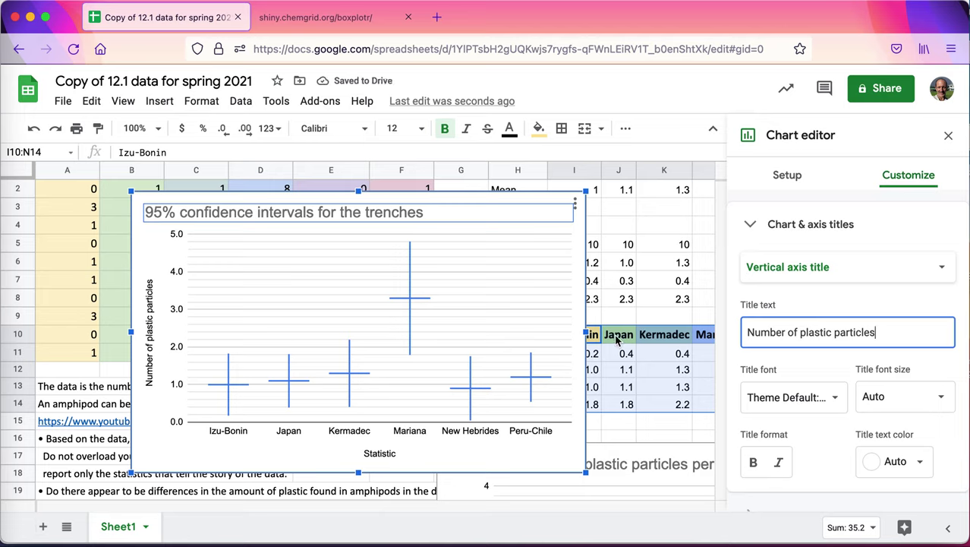
{"action": "left_click", "coordinate": [445, 213]}
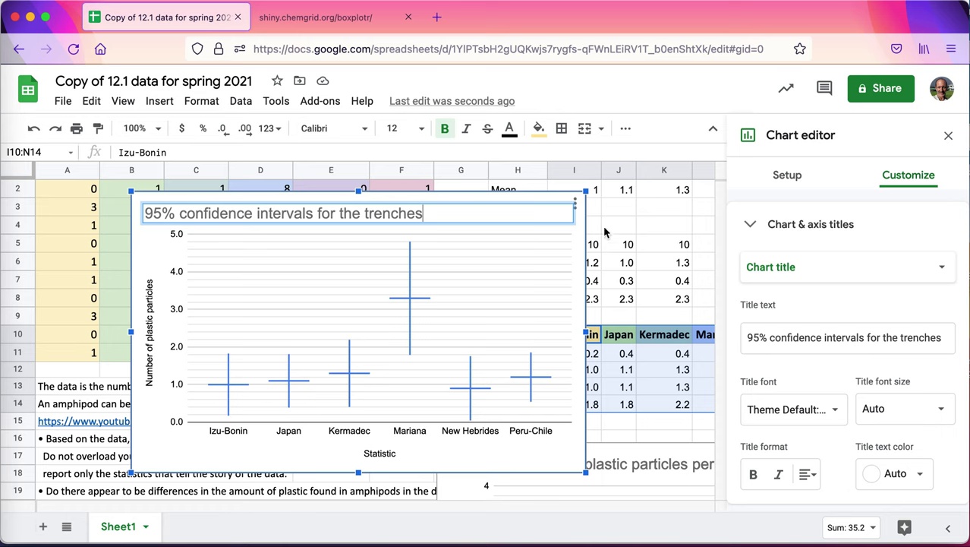
Step: Drag the candlestick chart down beneath the average-particles column chart, clear of the tables
{"action": "left_click", "coordinate": [650, 221]}
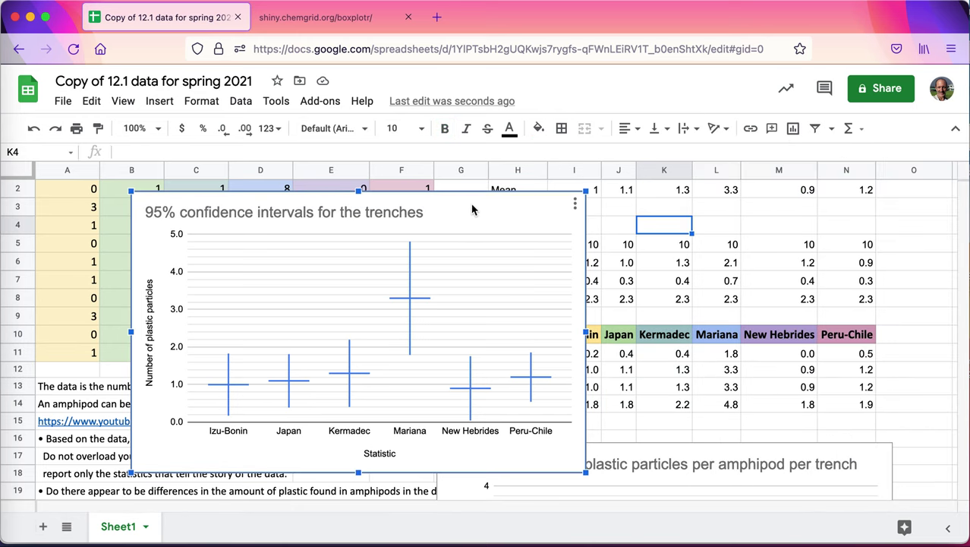
{"action": "left_click_drag", "start_coordinate": [472, 210], "coordinate": [611, 448]}
{"action": "scroll", "coordinate": [610, 448], "scroll_direction": "down", "scroll_amount": 5}
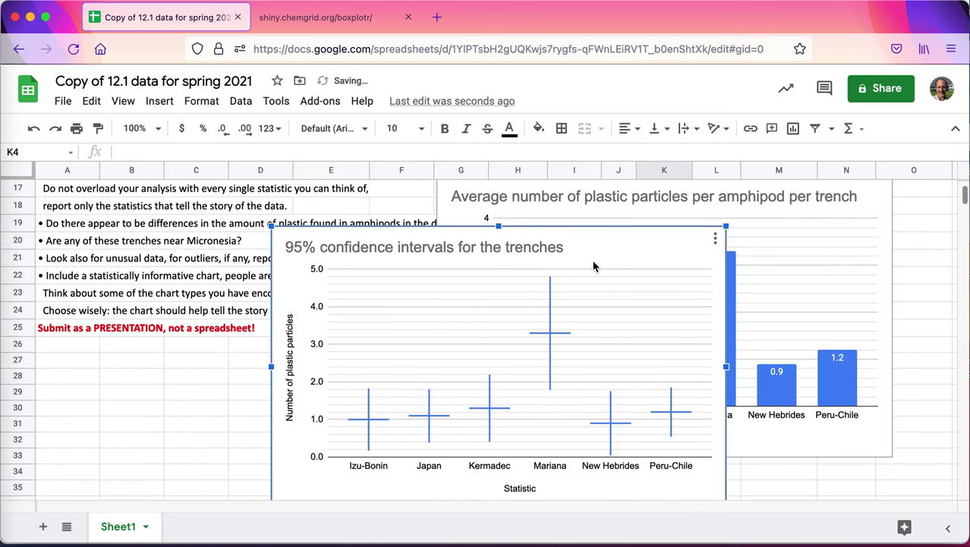
{"action": "left_click_drag", "start_coordinate": [595, 266], "coordinate": [748, 492]}
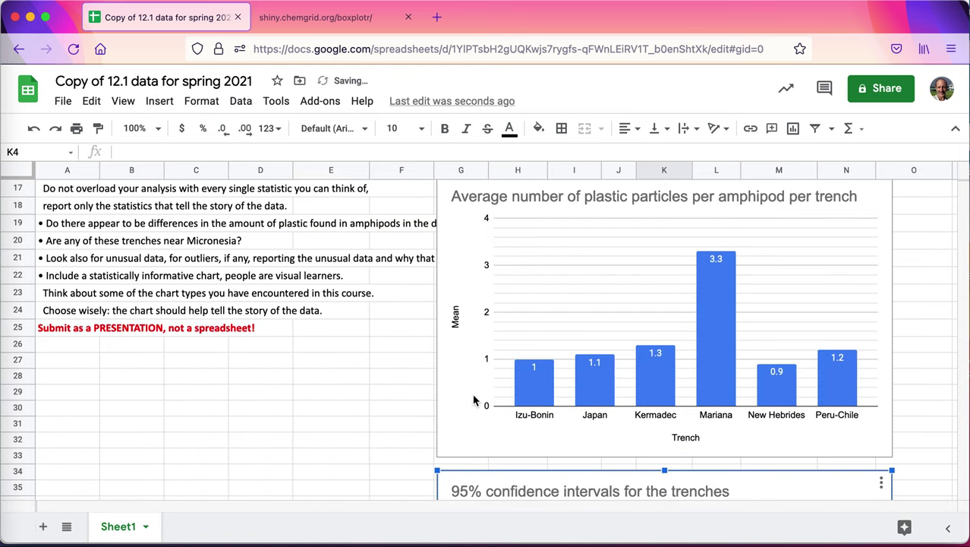
{"action": "scroll", "coordinate": [346, 388], "scroll_direction": "down", "scroll_amount": 5}
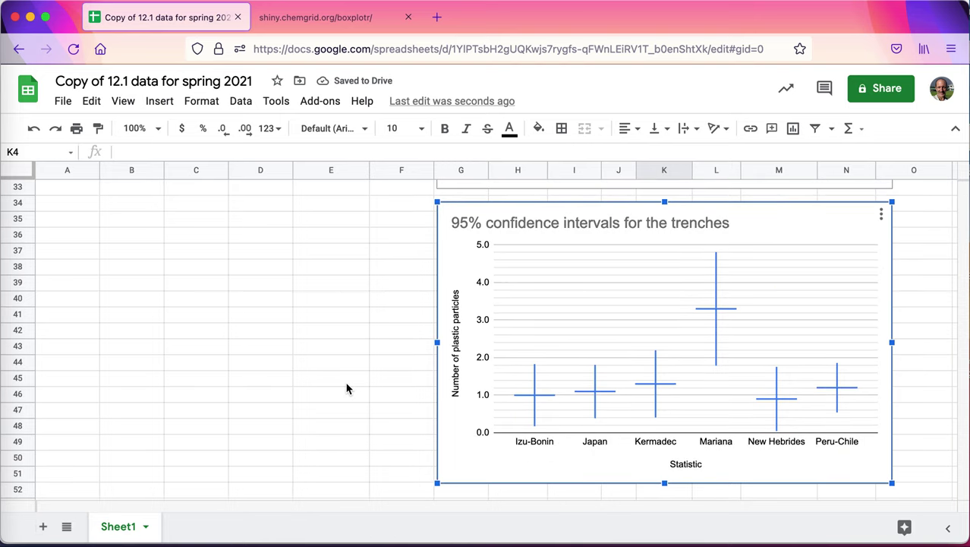
{"action": "scroll", "coordinate": [346, 388], "scroll_direction": "up", "scroll_amount": 1}
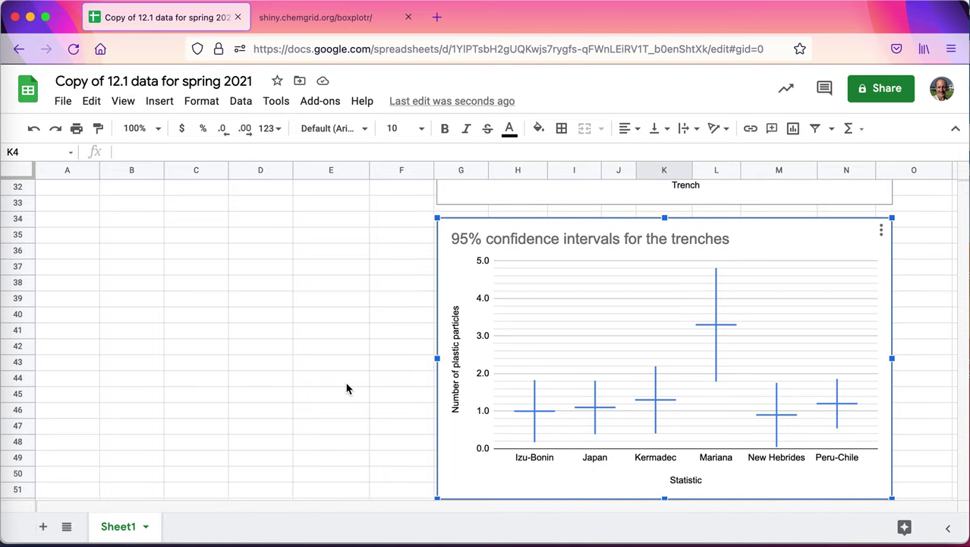
{"action": "scroll", "coordinate": [347, 389], "scroll_direction": "up", "scroll_amount": 8}
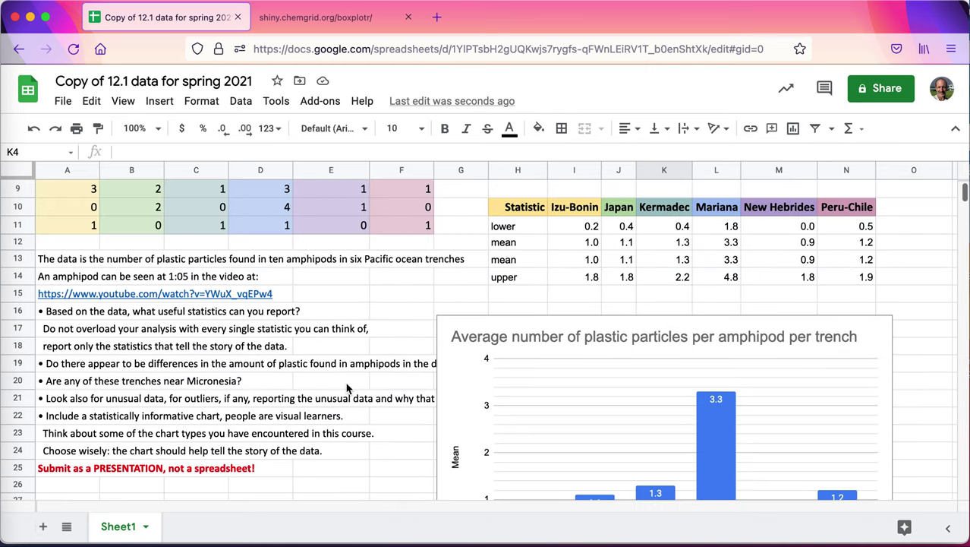
{"action": "scroll", "coordinate": [346, 387], "scroll_direction": "up", "scroll_amount": 3}
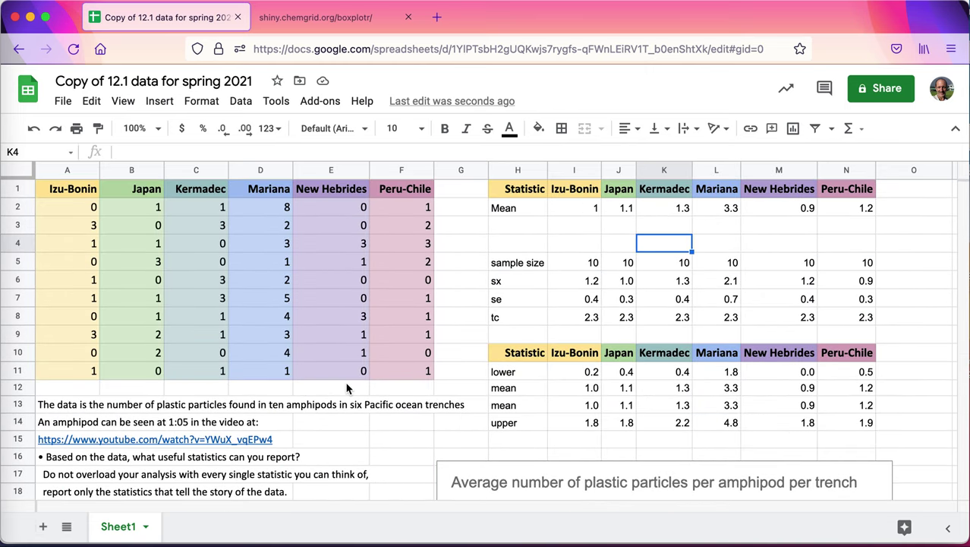
Step: Create a new presentation via slides.new titled 'Plastic particles in amphipods'
{"action": "left_click", "coordinate": [439, 20]}
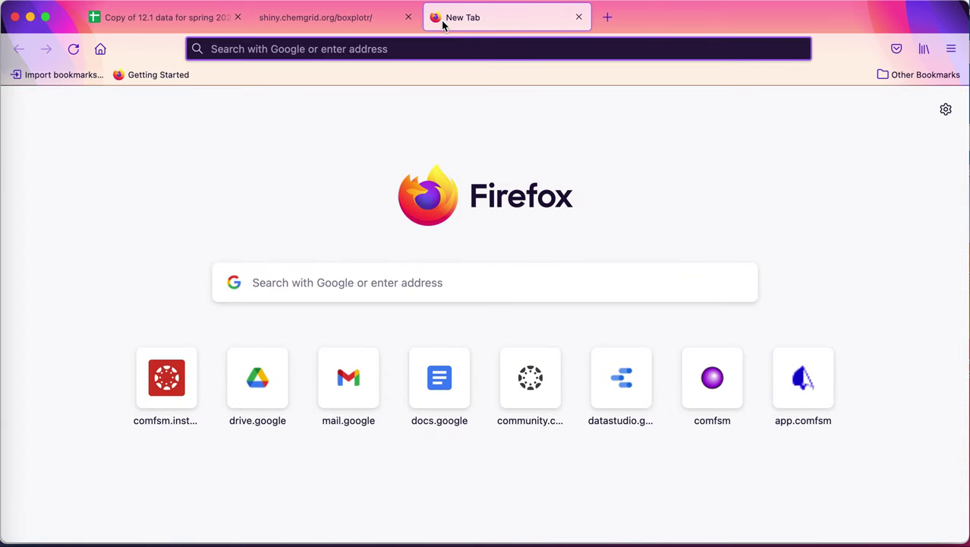
{"action": "type", "text": "slides.new"}
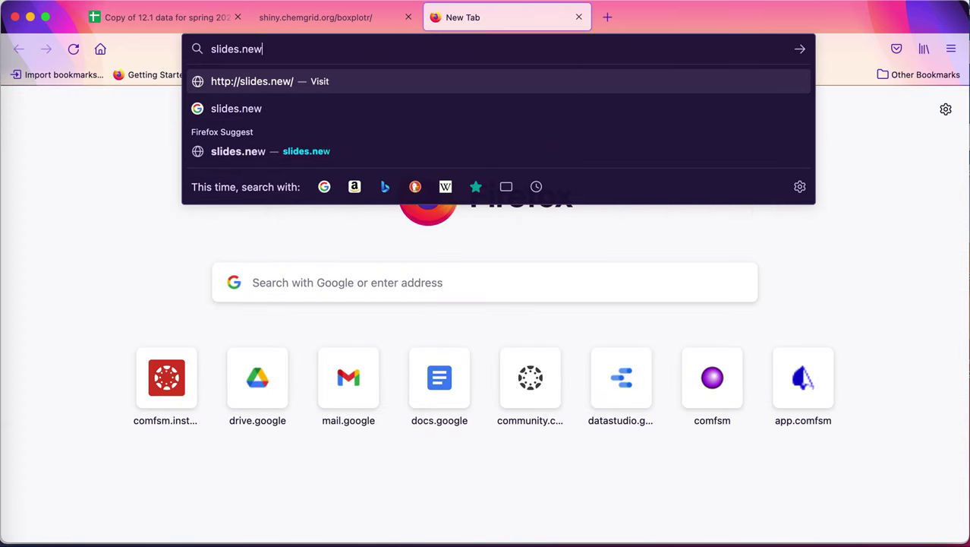
{"action": "key", "text": "Return"}
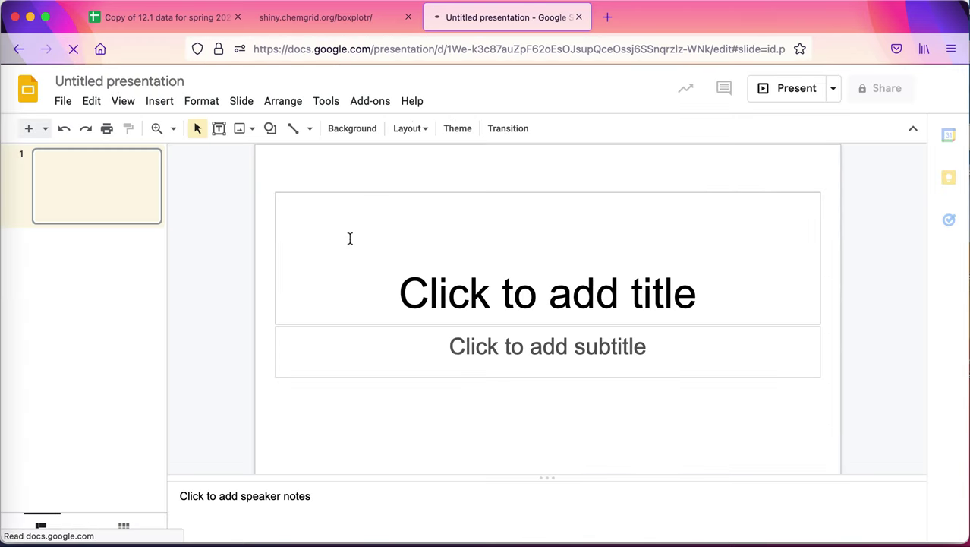
{"action": "left_click", "coordinate": [460, 310]}
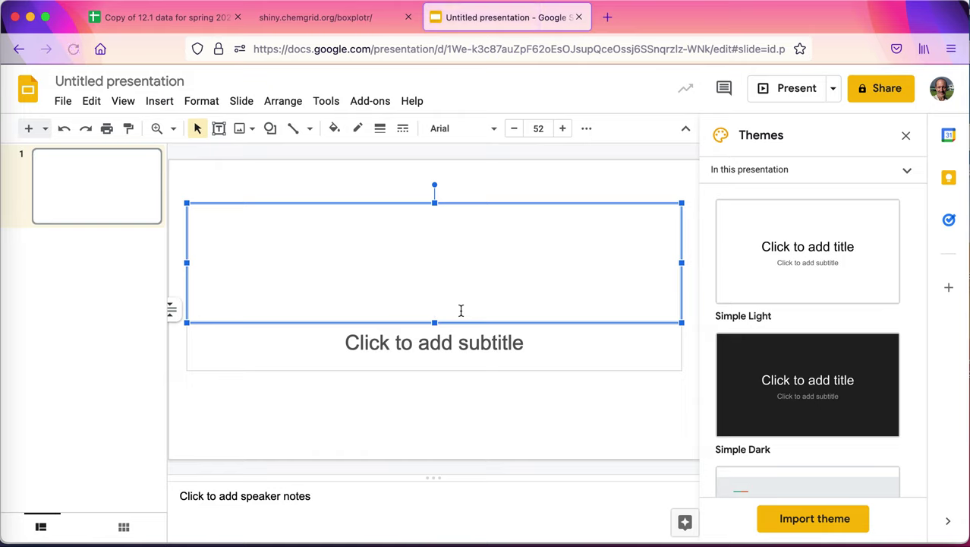
{"action": "type", "text": "Pla"}
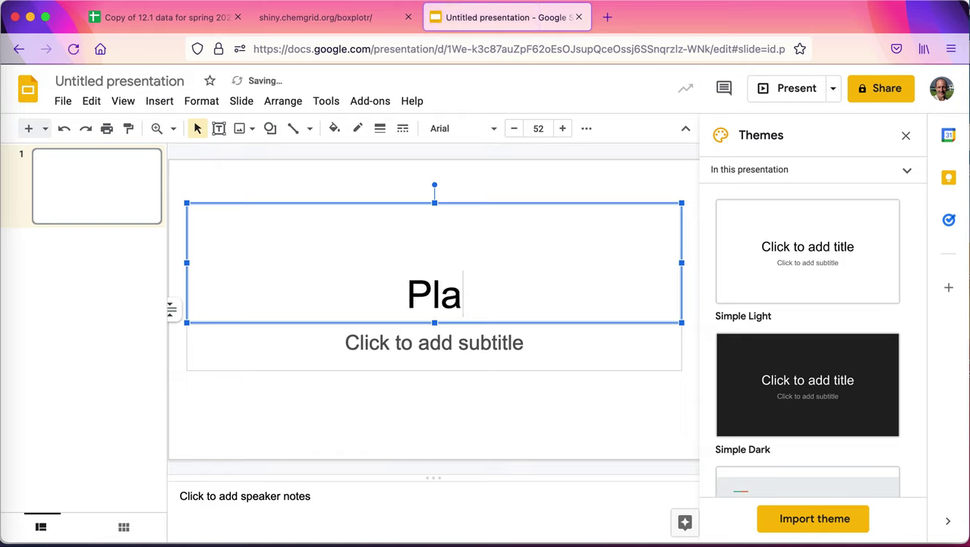
{"action": "type", "text": "stic"}
{"action": "key", "text": "BackSpace"}
{"action": "type", "text": "ic pa"}
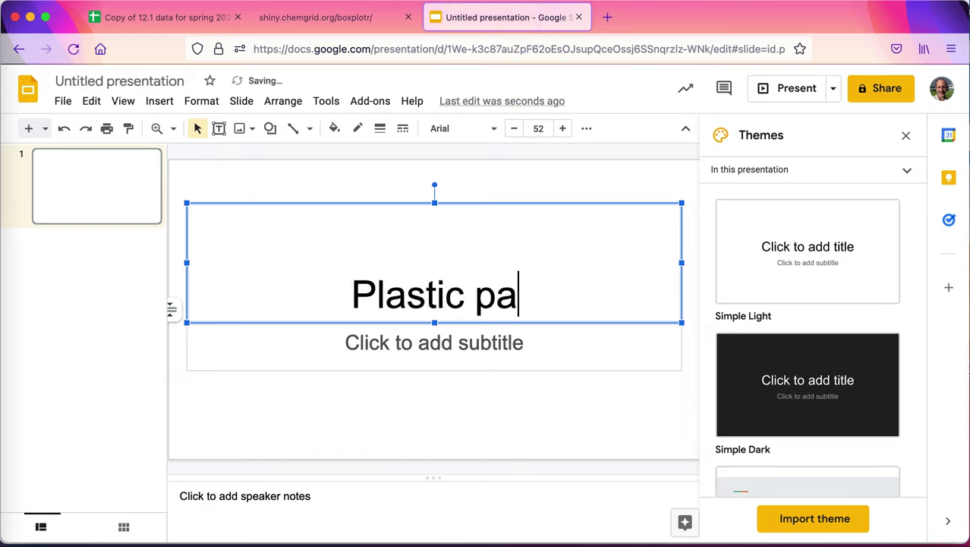
{"action": "type", "text": "rticles in"}
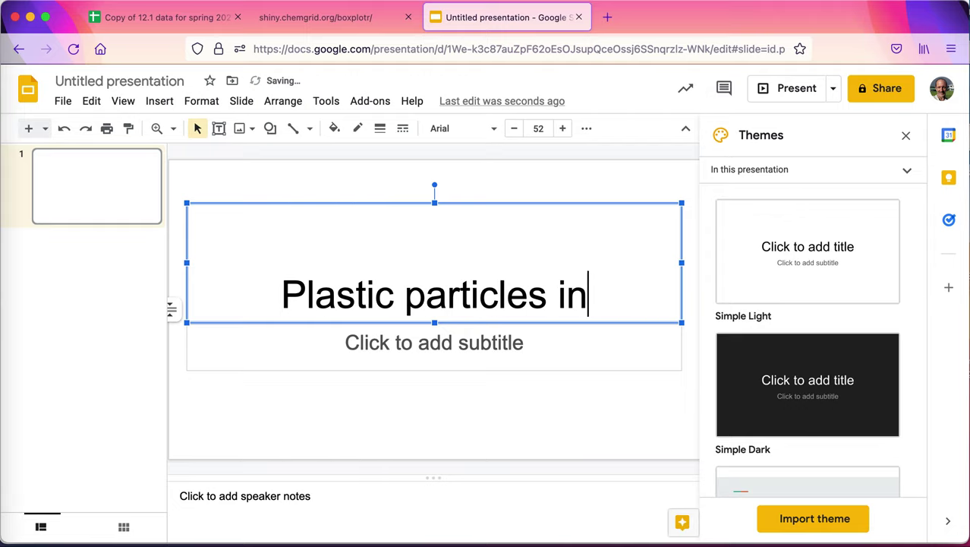
{"action": "type", "text": " amphi"}
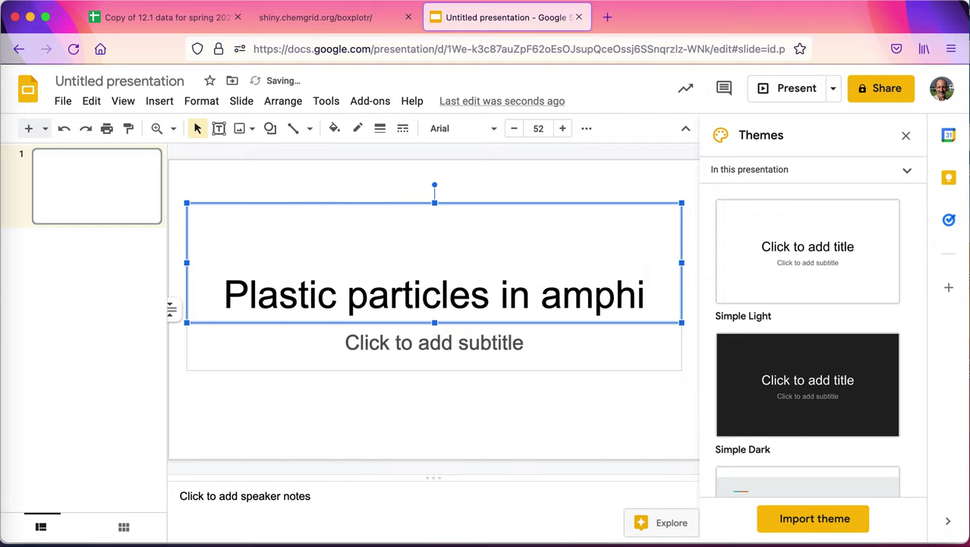
{"action": "type", "text": "pods"}
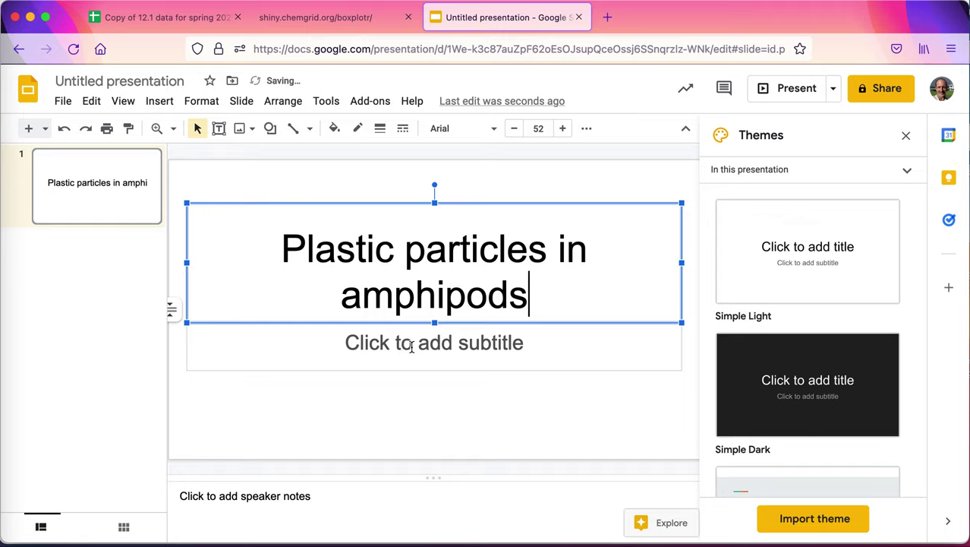
Step: Add the subtitle 'For Pacific Trenches' to the title slide
{"action": "left_click", "coordinate": [413, 346]}
{"action": "type", "text": "For"}
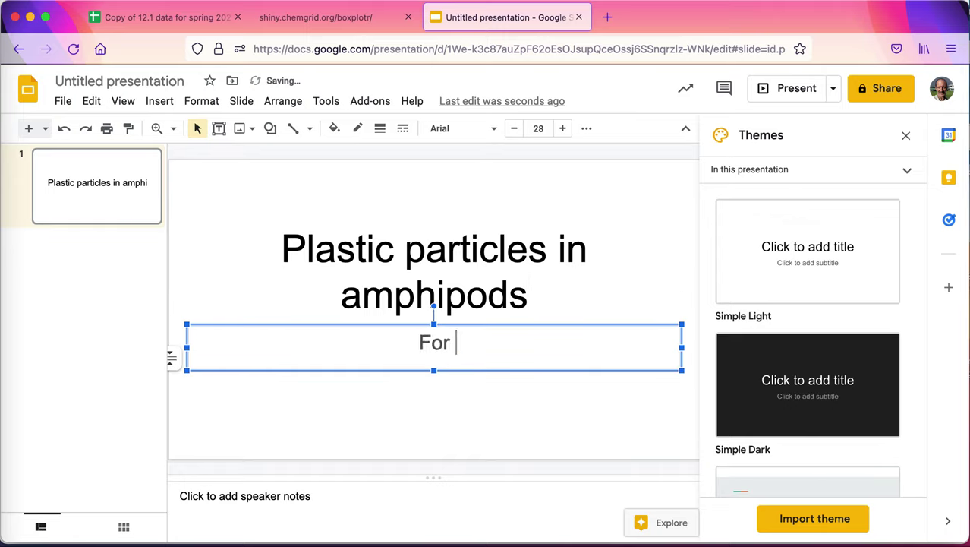
{"action": "type", "text": "Pacific"}
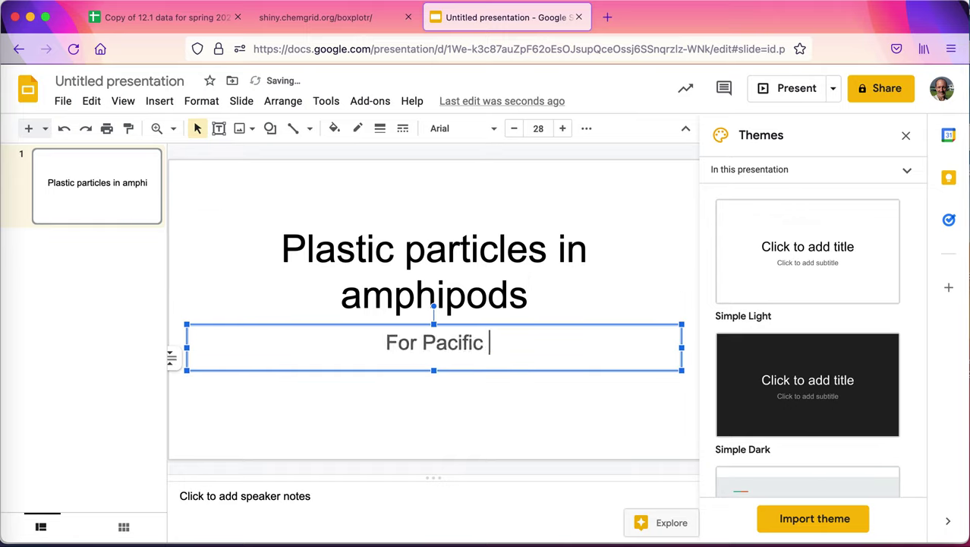
{"action": "type", "text": " Trenches"}
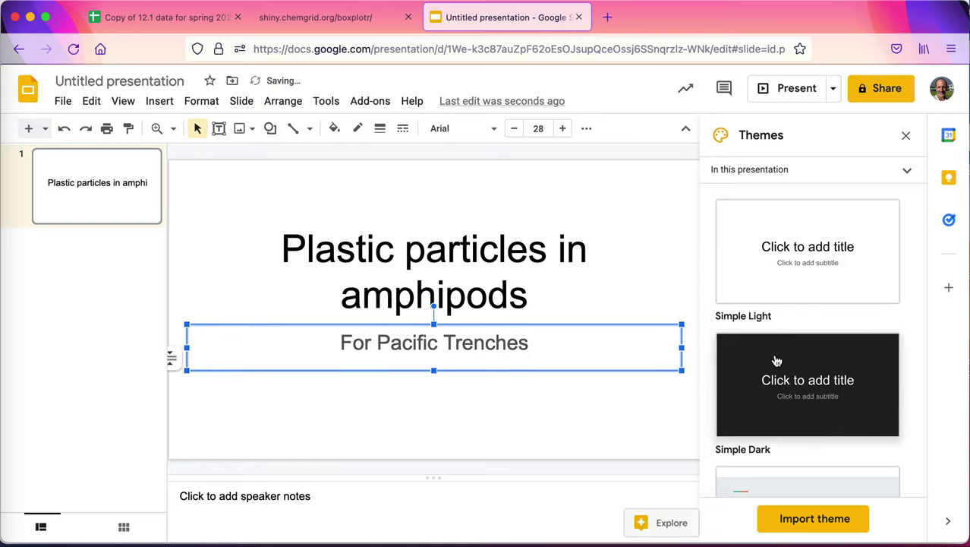
Step: Apply the Material theme and name the file 'Plastic particles in amphipods'
{"action": "scroll", "coordinate": [776, 361], "scroll_direction": "down", "scroll_amount": 10}
{"action": "scroll", "coordinate": [776, 360], "scroll_direction": "down", "scroll_amount": 4}
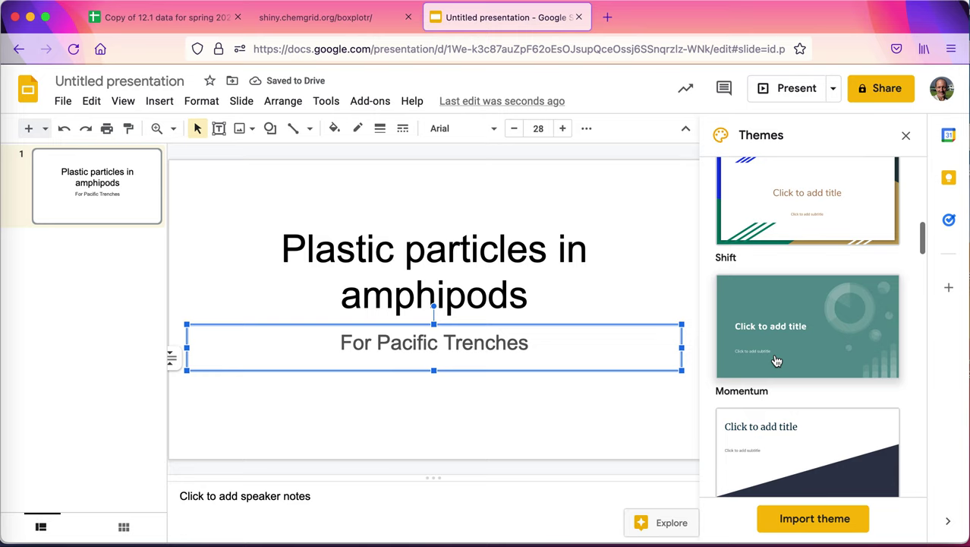
{"action": "scroll", "coordinate": [776, 361], "scroll_direction": "down", "scroll_amount": 5}
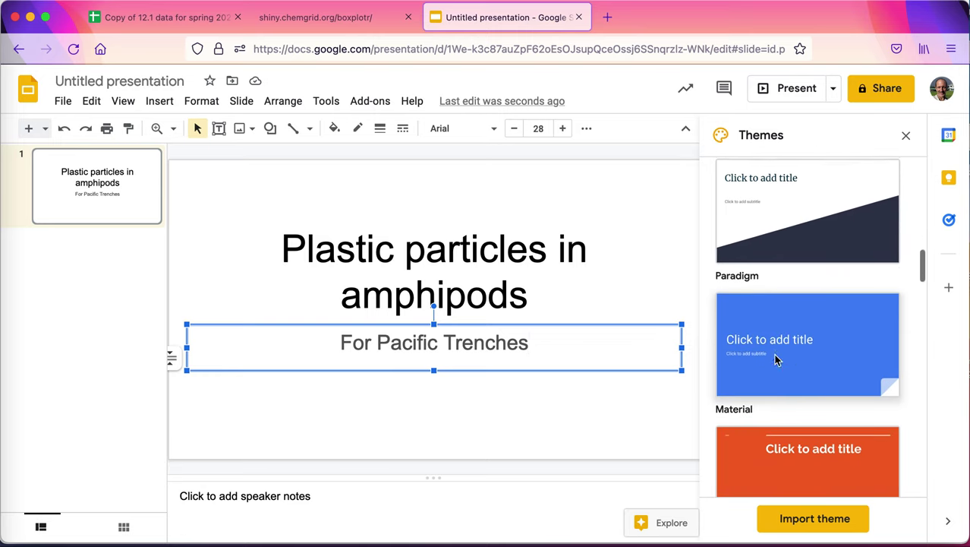
{"action": "left_click", "coordinate": [806, 308]}
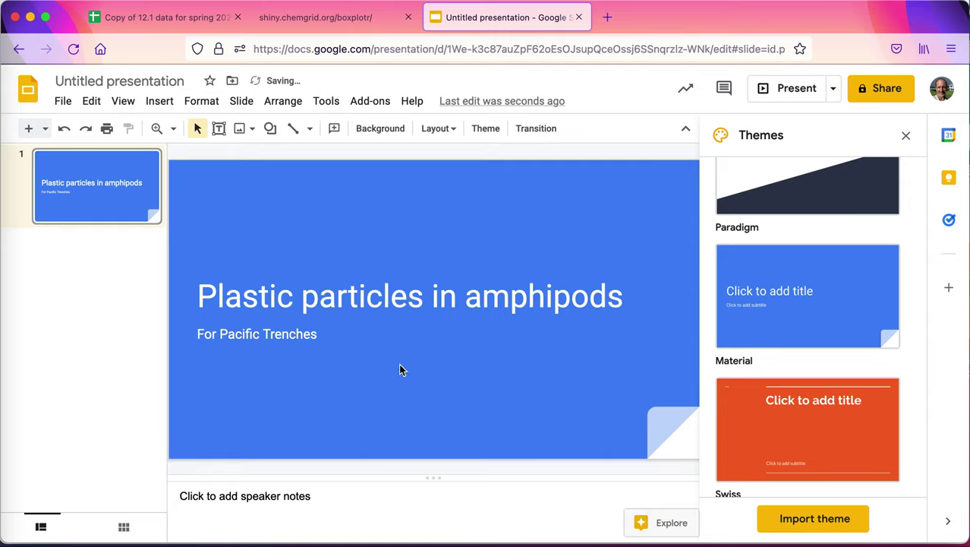
{"action": "left_click", "coordinate": [296, 501]}
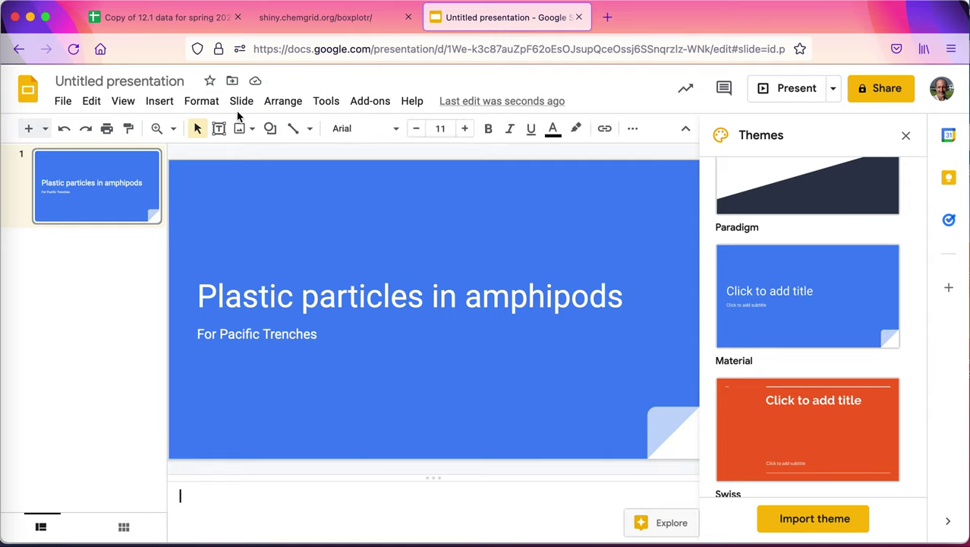
{"action": "left_click", "coordinate": [158, 82]}
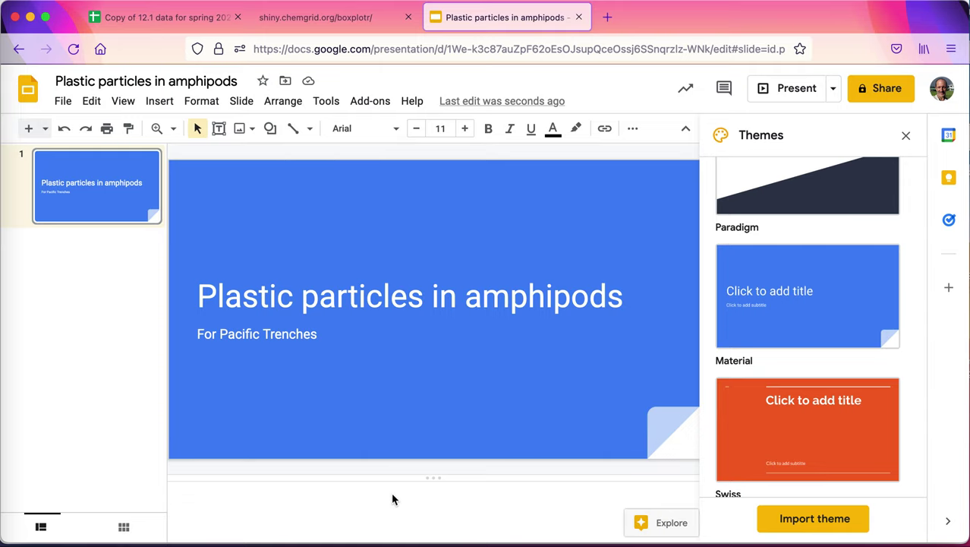
Step: Add a new title-and-body slide titled 'Average number of plastic particles per amphipod per trench'
{"action": "left_click", "coordinate": [241, 106]}
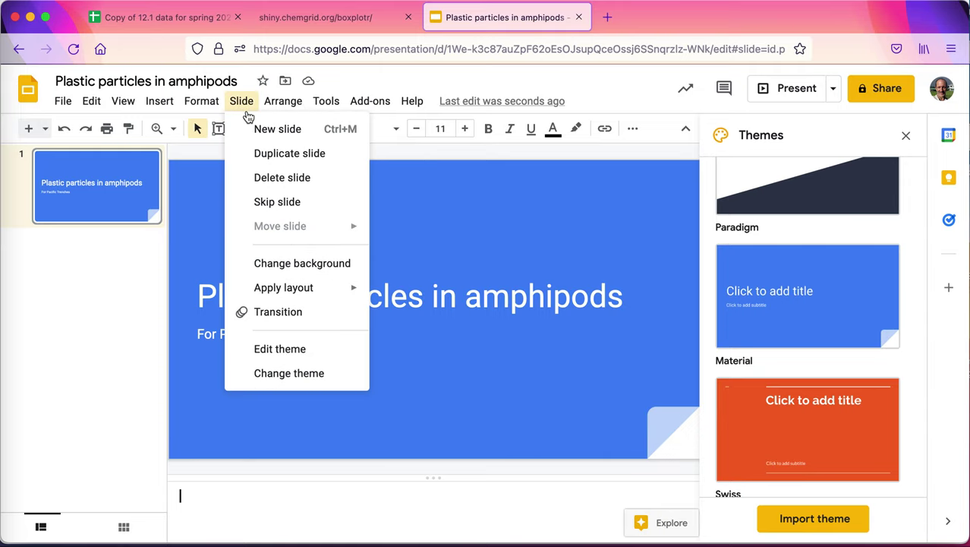
{"action": "left_click", "coordinate": [259, 133]}
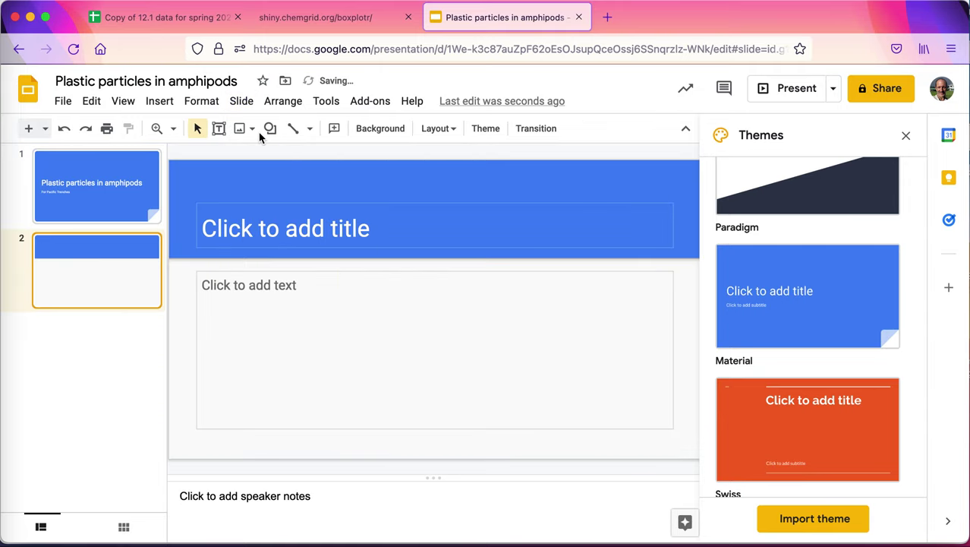
{"action": "left_click", "coordinate": [381, 233]}
{"action": "type", "text": "Ave"}
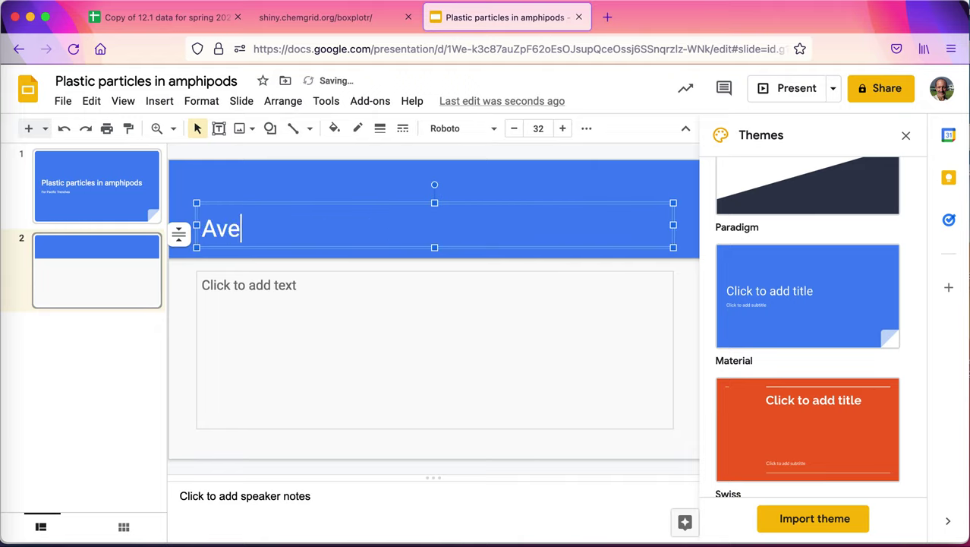
{"action": "type", "text": "rage numbe"}
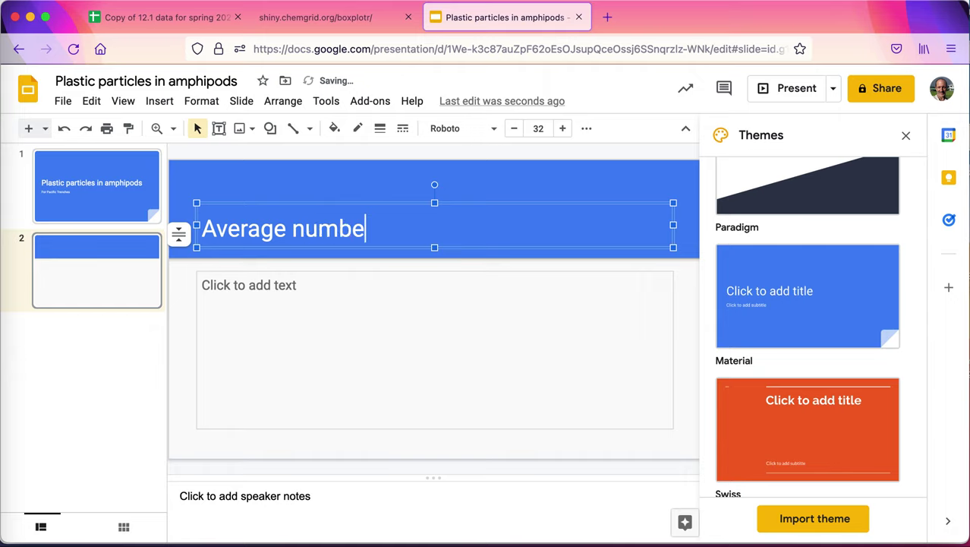
{"action": "type", "text": "r of particple"}
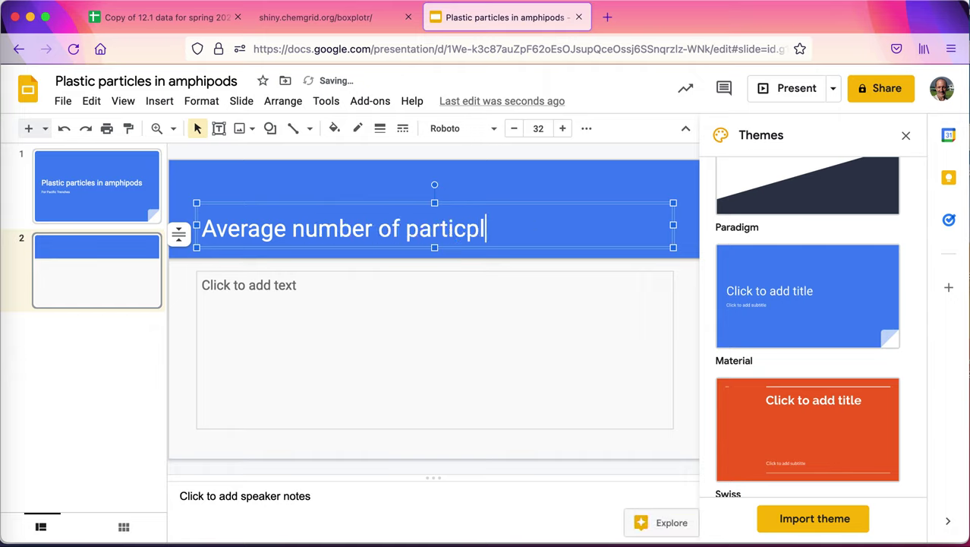
{"action": "key", "text": "BackSpace"}
{"action": "key", "text": "BackSpace"}
{"action": "key", "text": "BackSpace"}
{"action": "key", "text": "BackSpace"}
{"action": "key", "text": "BackSpace"}
{"action": "key", "text": "BackSpace"}
{"action": "key", "text": "BackSpace"}
{"action": "key", "text": "BackSpace"}
{"action": "type", "text": "lastic par"}
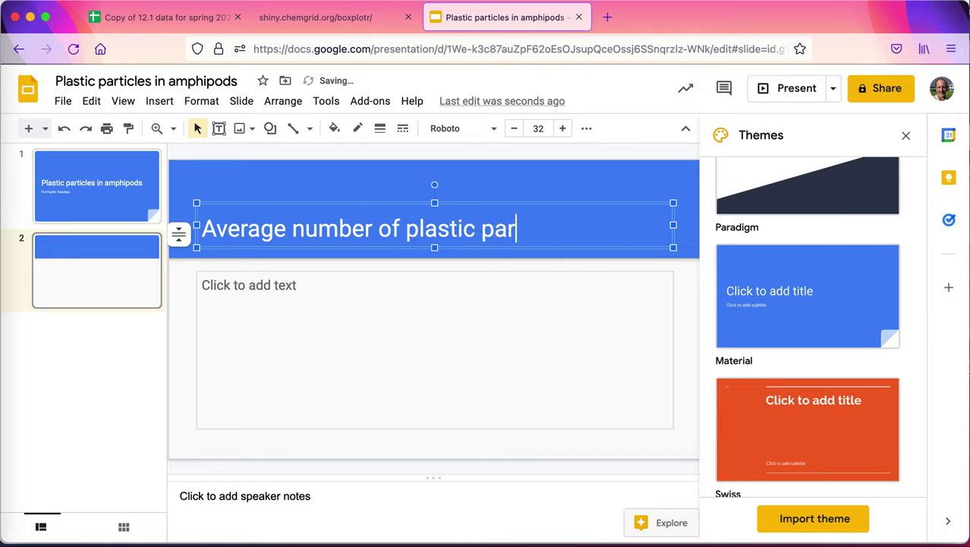
{"action": "type", "text": "ticles per amp"}
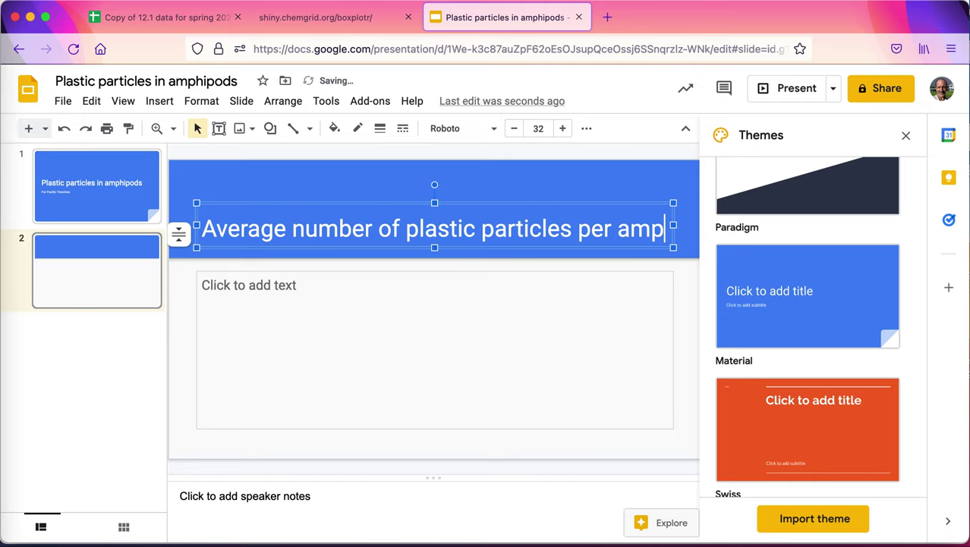
{"action": "type", "text": "hip"}
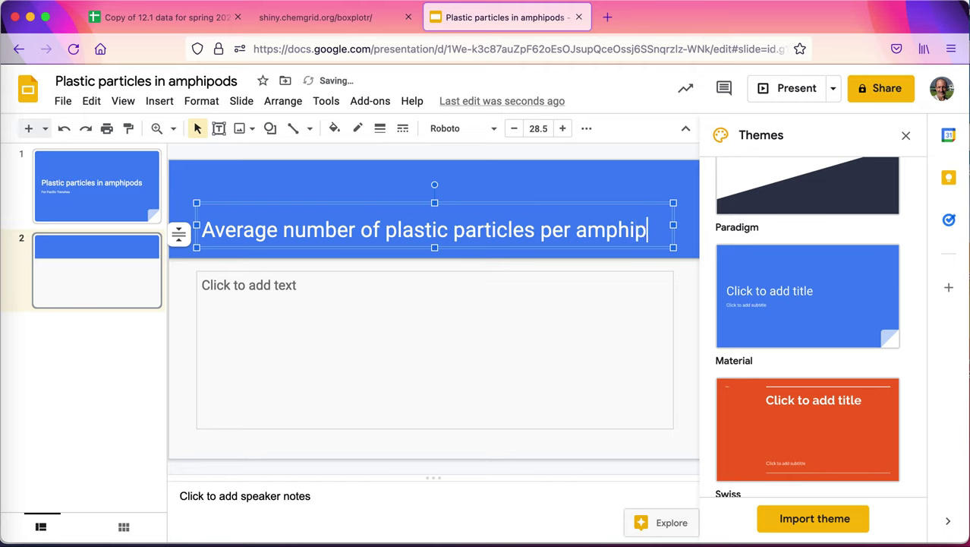
{"action": "type", "text": "od per tr"}
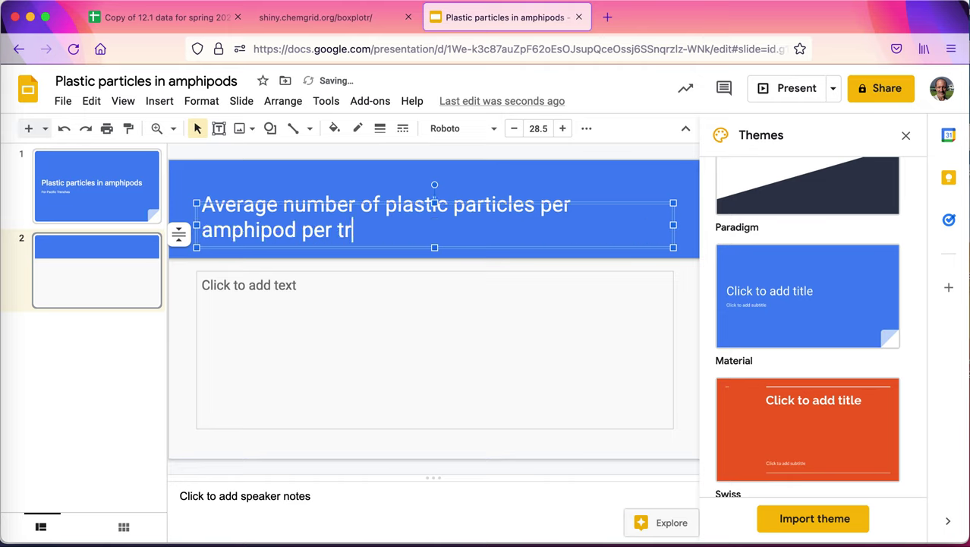
{"action": "type", "text": "ench"}
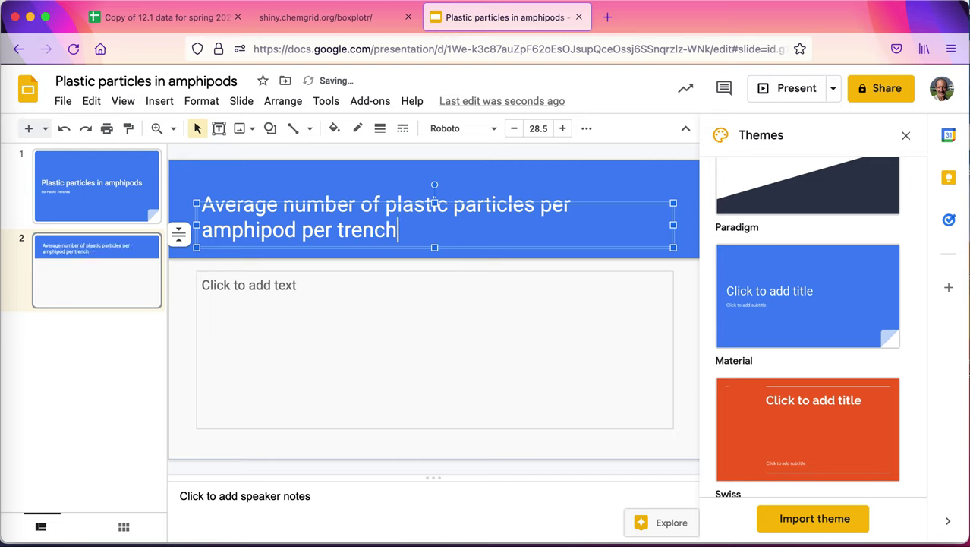
Step: Shrink the title font to 22.5 so it fits on one line
{"action": "key", "text": "super+a"}
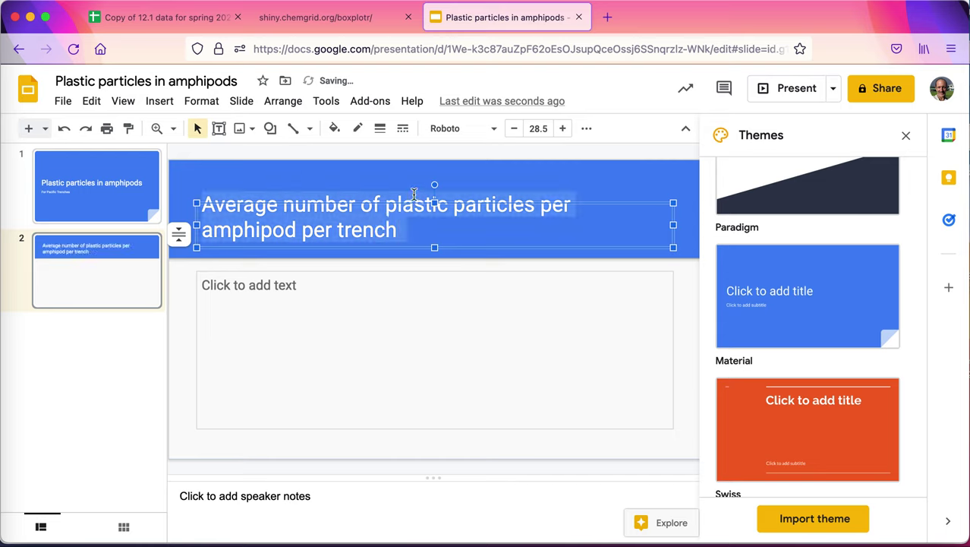
{"action": "left_click", "coordinate": [514, 131]}
{"action": "left_click", "coordinate": [514, 130]}
{"action": "left_click", "coordinate": [514, 130]}
{"action": "left_click", "coordinate": [514, 130]}
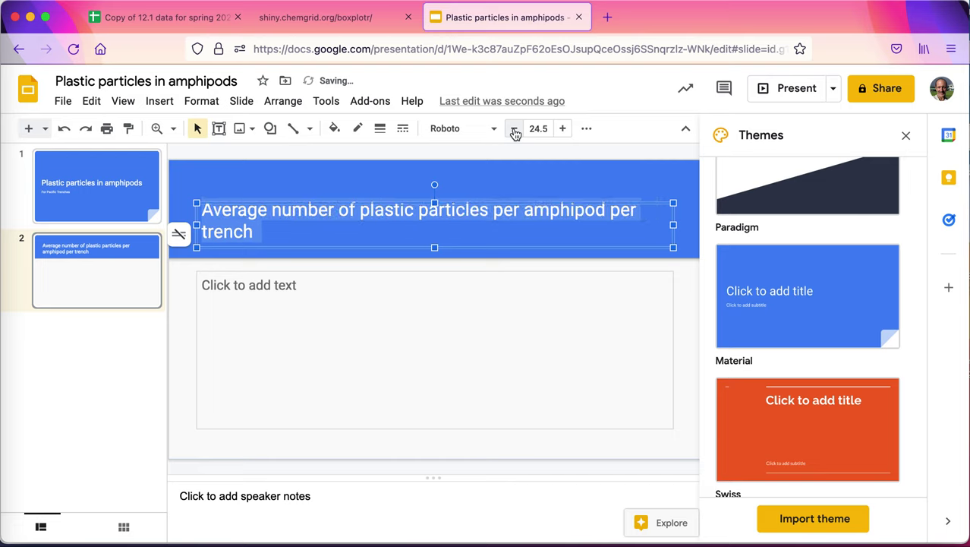
{"action": "left_click", "coordinate": [514, 131]}
{"action": "left_click", "coordinate": [514, 130]}
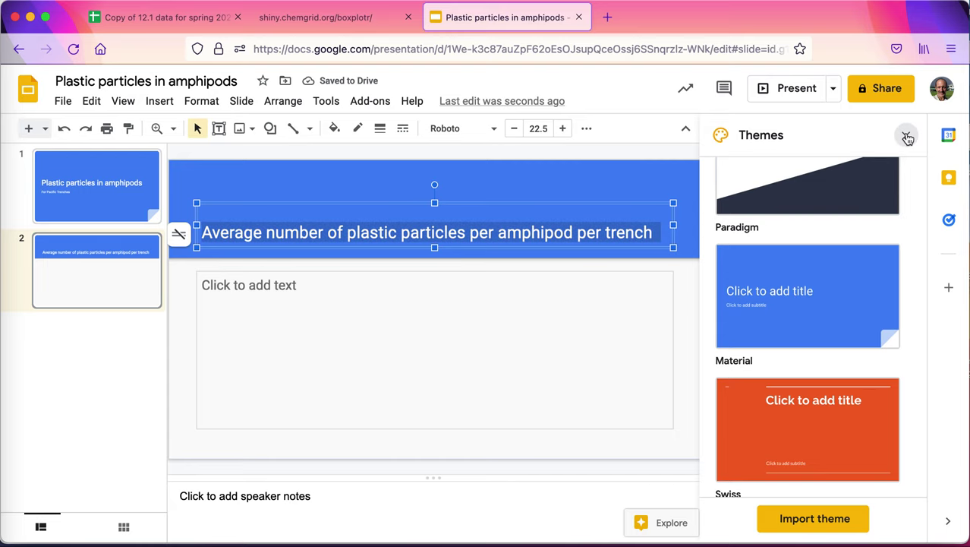
Step: Close the theme panel, make slide 2's title box taller, and select the title text
{"action": "left_click", "coordinate": [905, 135]}
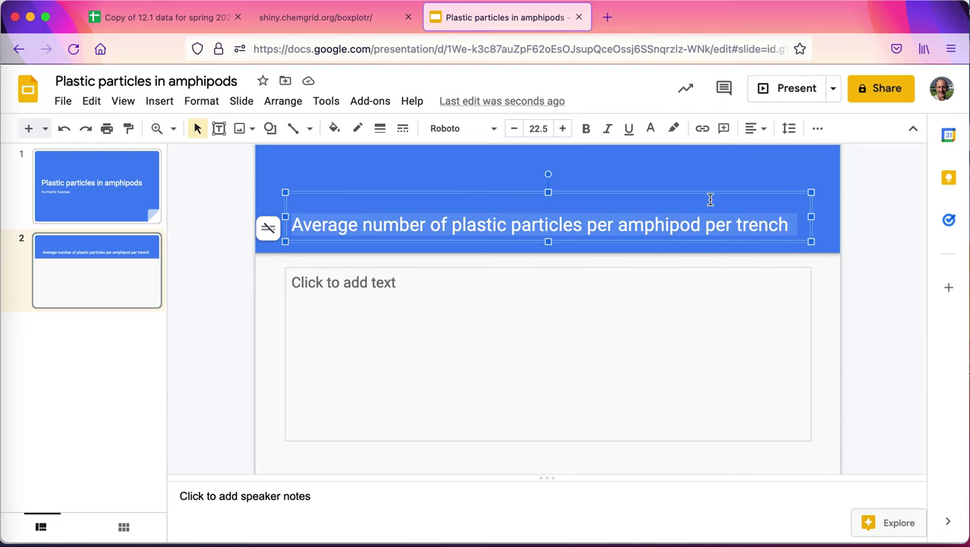
{"action": "left_click_drag", "start_coordinate": [549, 191], "coordinate": [547, 170]}
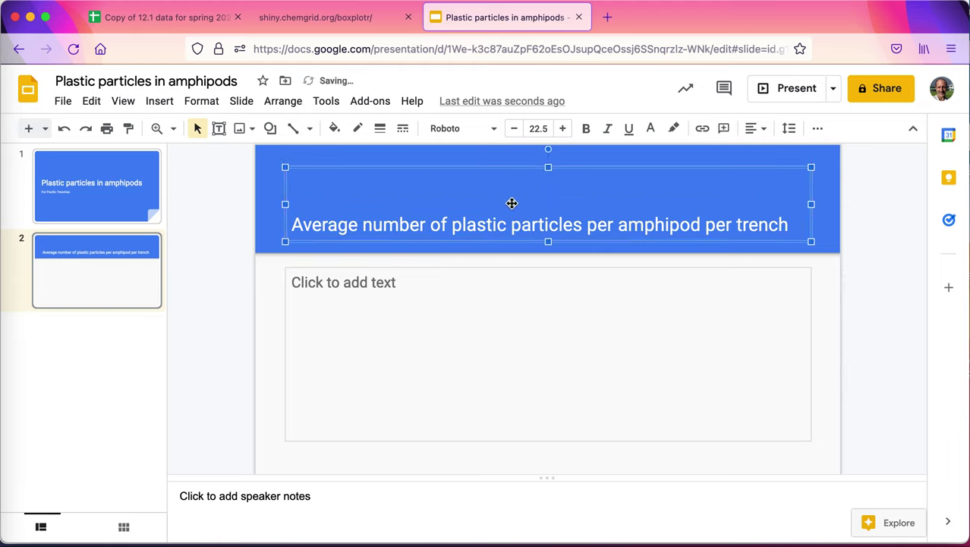
{"action": "double_click", "coordinate": [502, 230]}
{"action": "triple_click", "coordinate": [502, 229]}
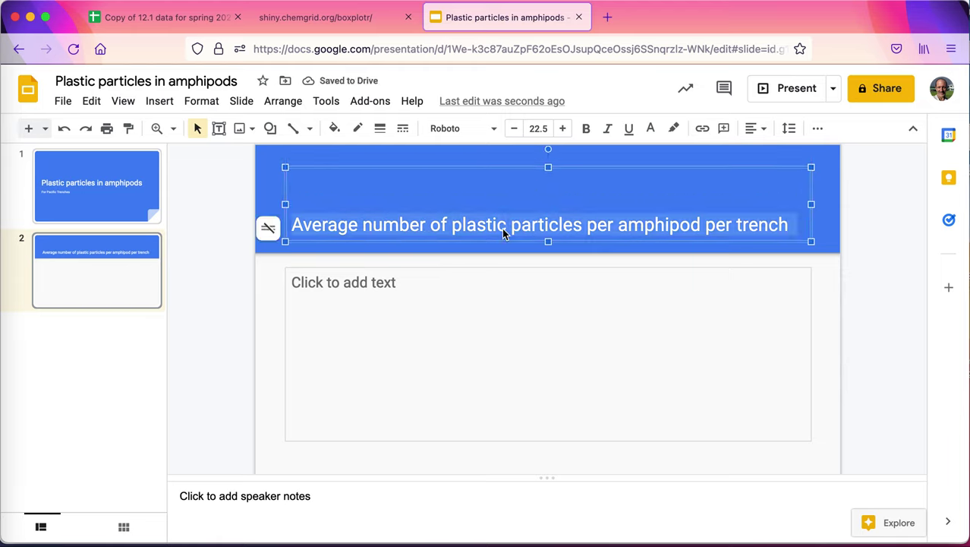
Step: Enlarge the title text to 31.5 so it wraps onto two lines
{"action": "left_click", "coordinate": [562, 129]}
{"action": "left_click", "coordinate": [562, 129]}
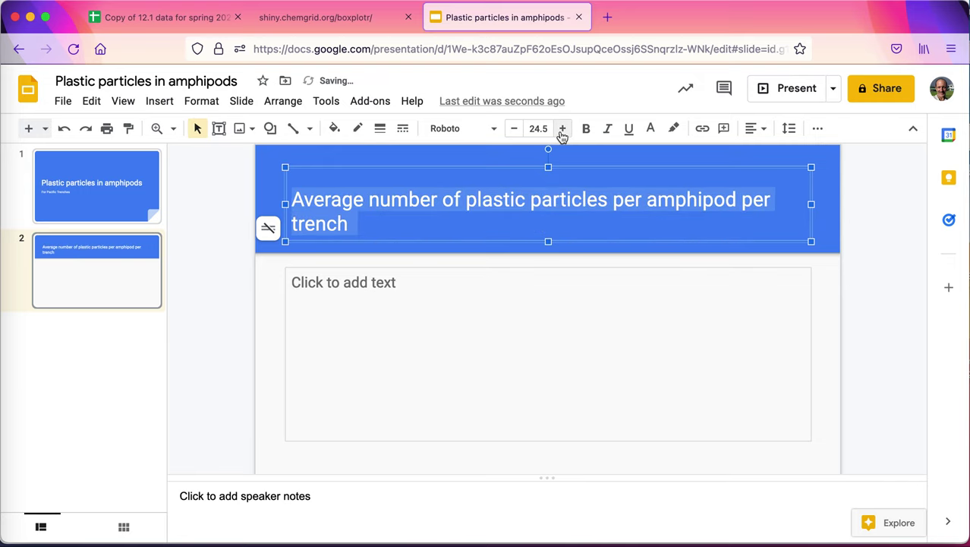
{"action": "left_click", "coordinate": [563, 129]}
{"action": "left_click", "coordinate": [562, 129]}
{"action": "left_click", "coordinate": [563, 129]}
{"action": "left_click", "coordinate": [563, 129]}
{"action": "left_click", "coordinate": [563, 129]}
{"action": "left_click", "coordinate": [563, 129]}
{"action": "left_click", "coordinate": [562, 129]}
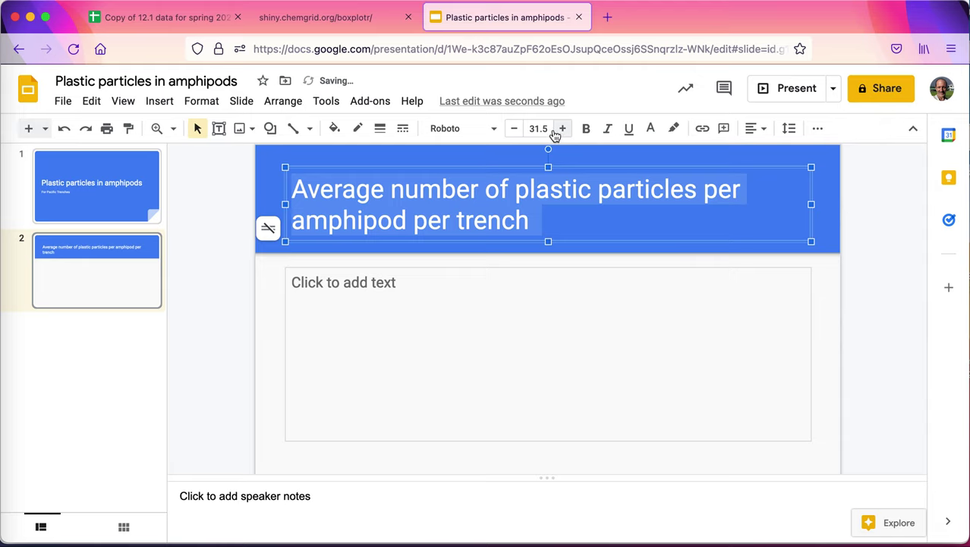
{"action": "left_click", "coordinate": [414, 274]}
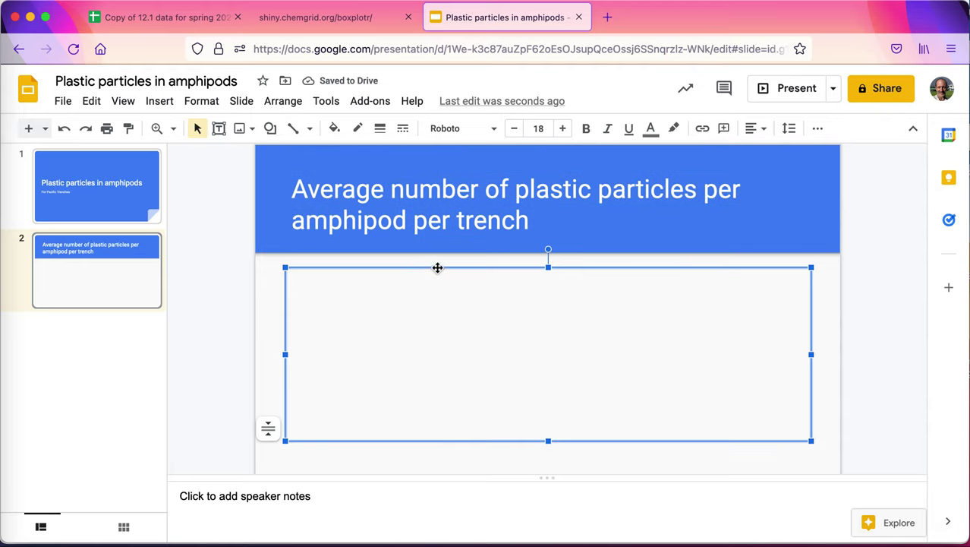
{"action": "left_click", "coordinate": [438, 271]}
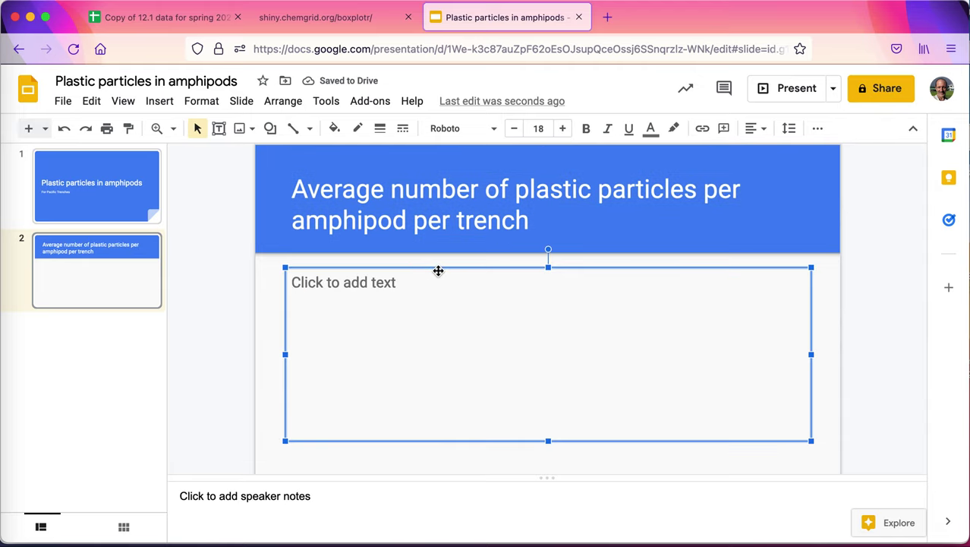
Step: Replace the empty body box with the linked average plastic particles bar chart from 'Copy of 12.1 data for spring 2021'
{"action": "key", "text": "Delete"}
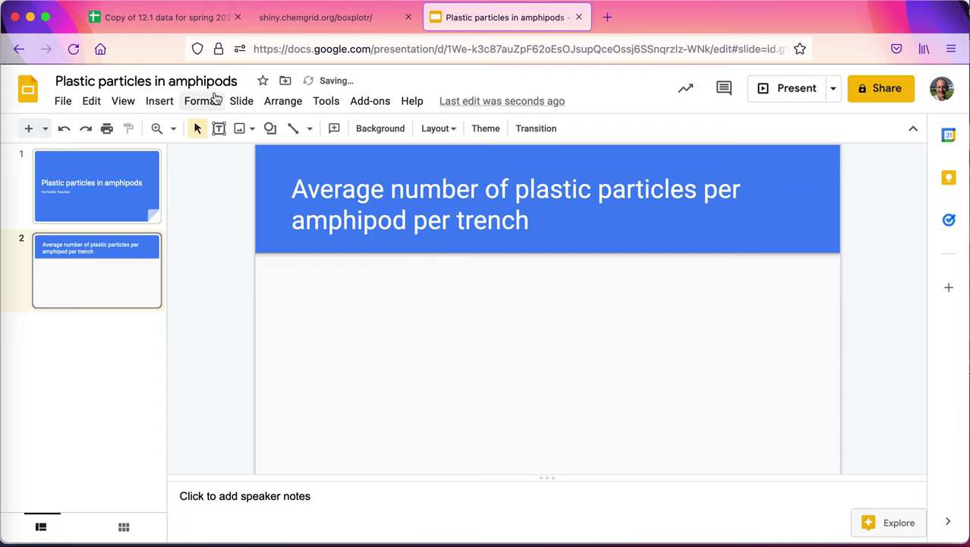
{"action": "left_click", "coordinate": [170, 105]}
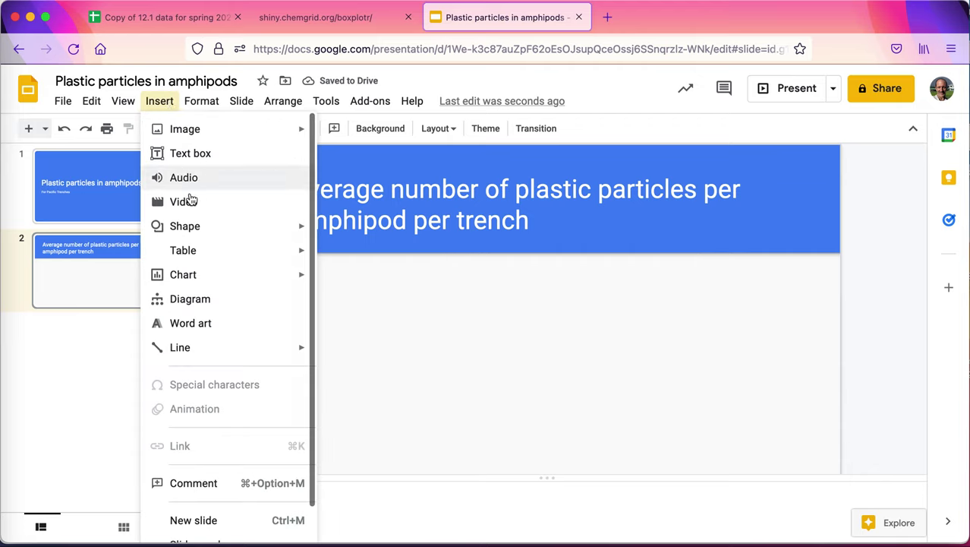
{"action": "mouse_move", "coordinate": [196, 281]}
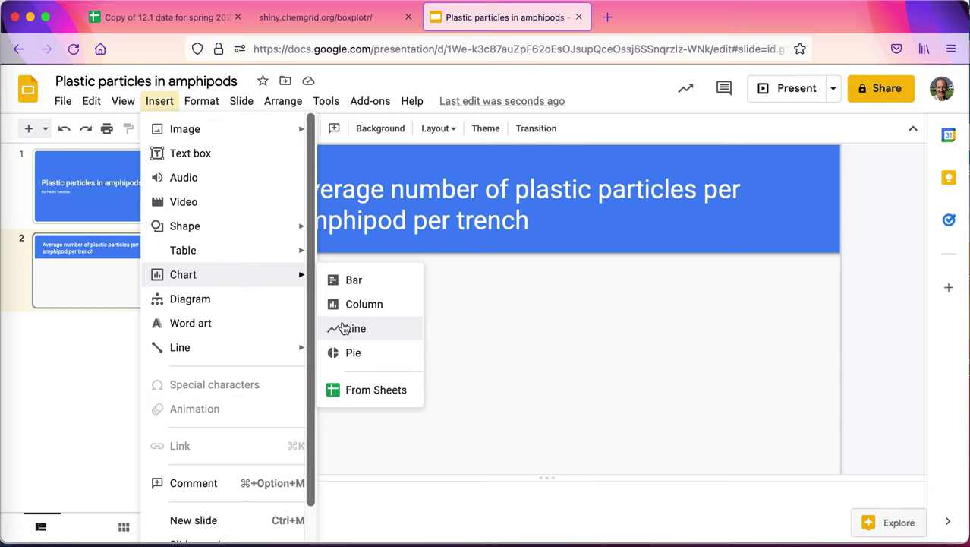
{"action": "left_click", "coordinate": [370, 391]}
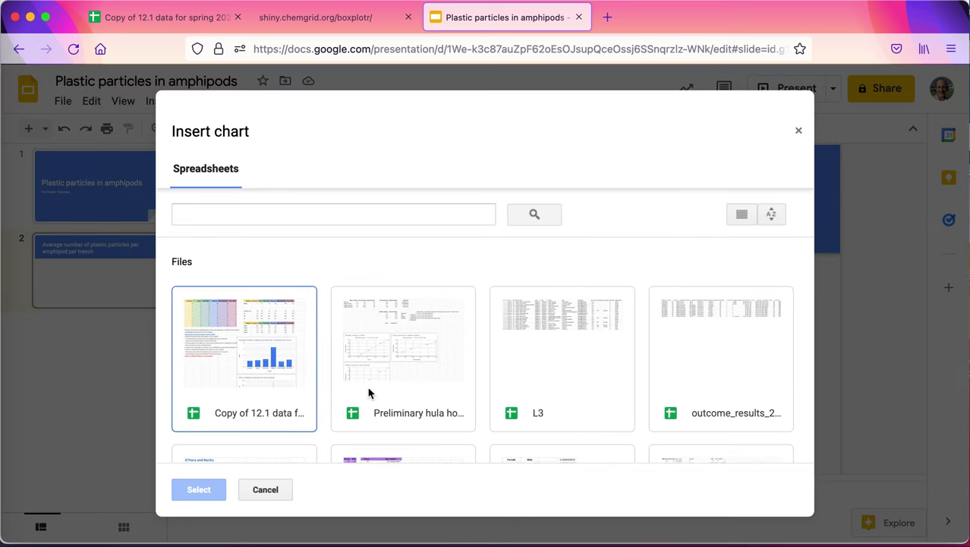
{"action": "left_click", "coordinate": [252, 387]}
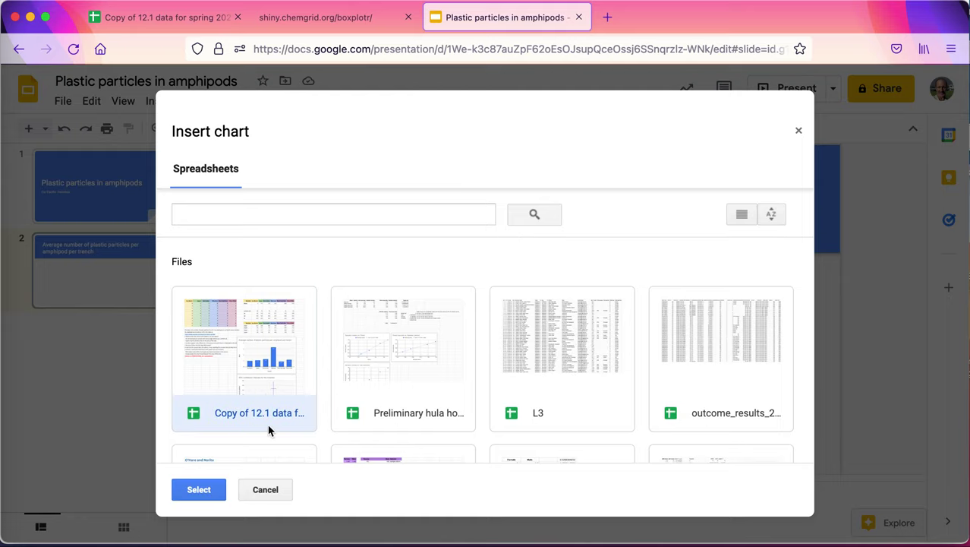
{"action": "left_click", "coordinate": [199, 489]}
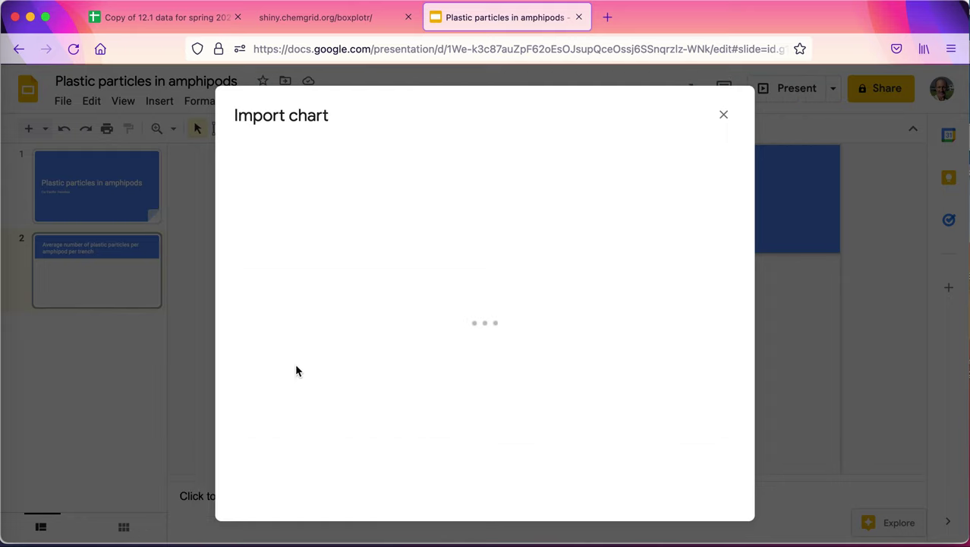
{"action": "left_click", "coordinate": [408, 282]}
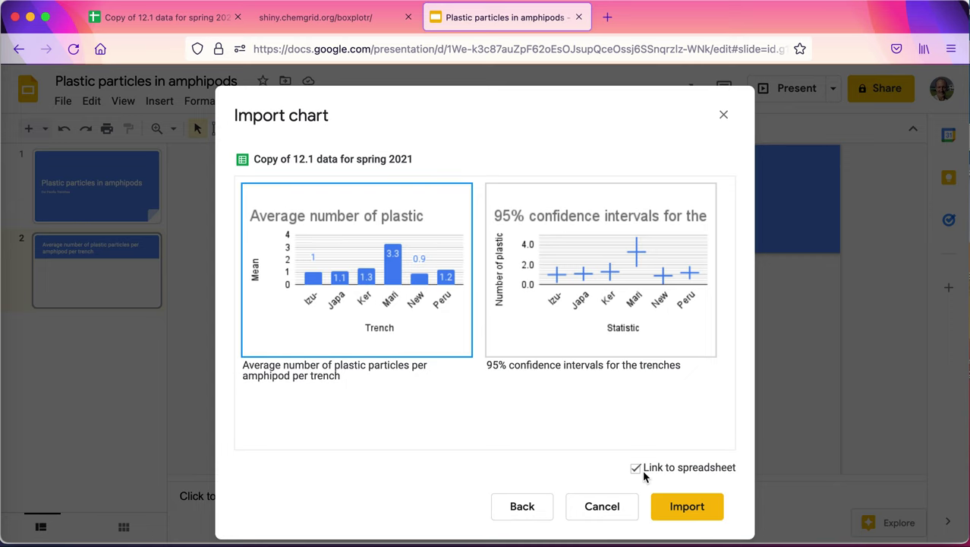
{"action": "left_click", "coordinate": [678, 507]}
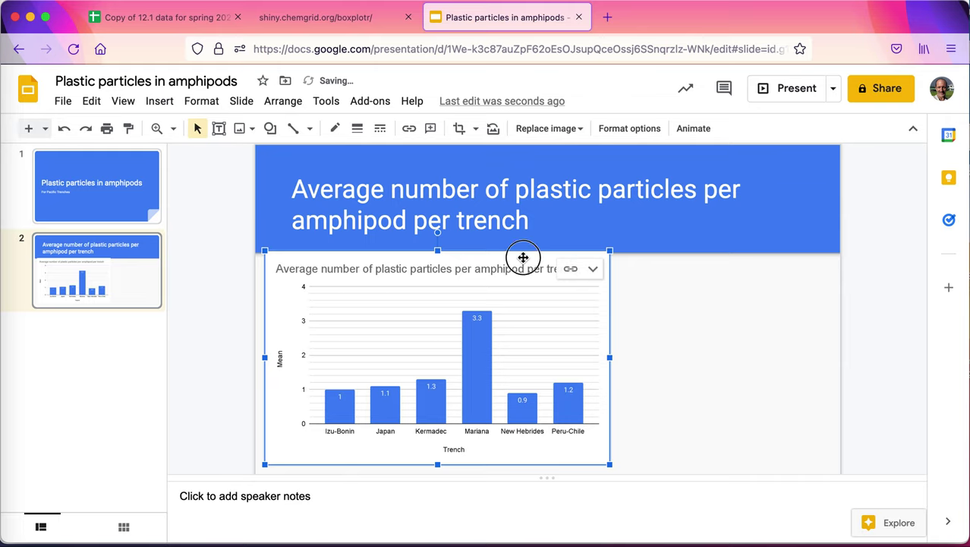
Step: Centre the bar chart below the two-line title, shrinking the speaker-notes area for room
{"action": "left_click_drag", "start_coordinate": [522, 257], "coordinate": [628, 263]}
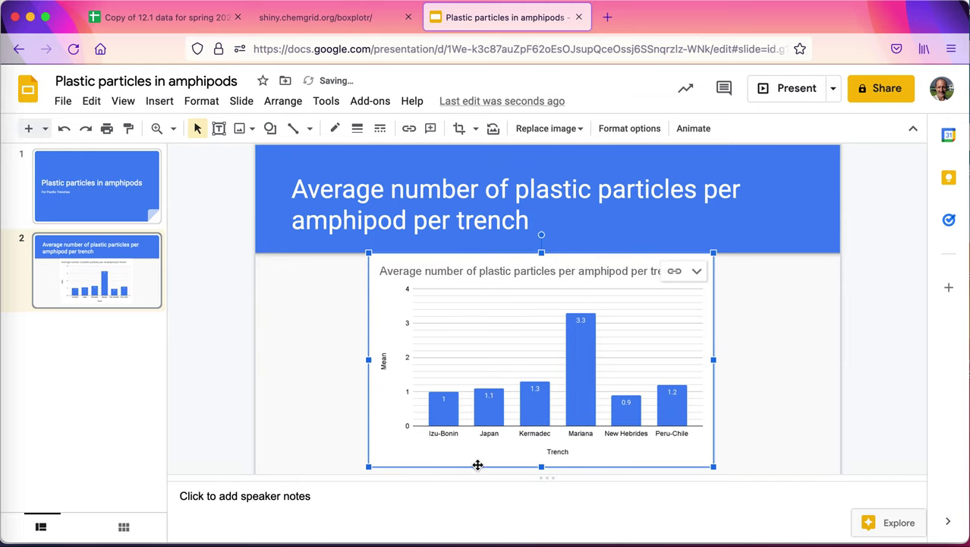
{"action": "left_click_drag", "start_coordinate": [544, 476], "coordinate": [540, 513]}
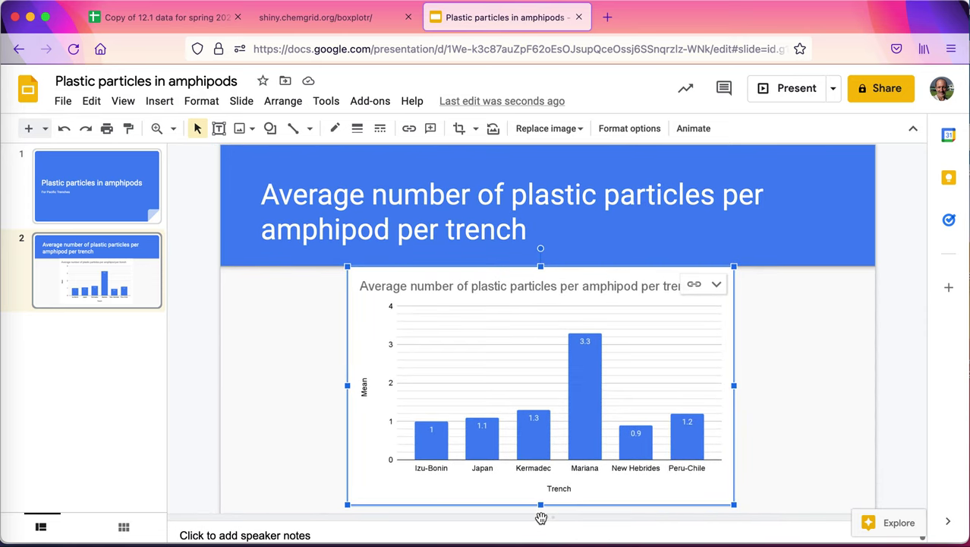
{"action": "mouse_move", "coordinate": [559, 278]}
{"action": "left_mouse_down"}
{"action": "mouse_move", "coordinate": [559, 288]}
{"action": "mouse_move", "coordinate": [524, 287]}
{"action": "mouse_move", "coordinate": [565, 288]}
{"action": "left_mouse_up"}
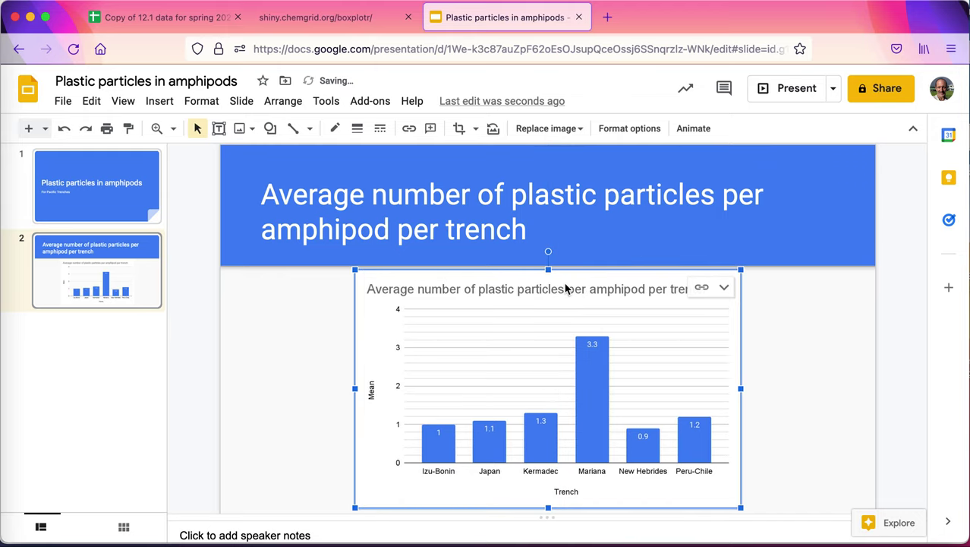
{"action": "left_click", "coordinate": [826, 333]}
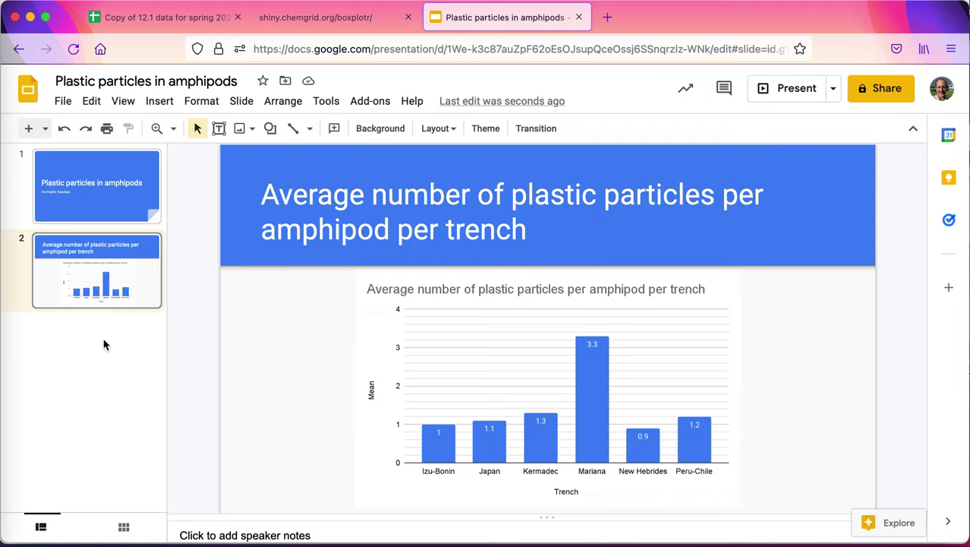
Step: Duplicate slide 2 as slide 3 and retitle it '95% confidence interval for the mean number of plastic particles'
{"action": "left_click", "coordinate": [255, 101]}
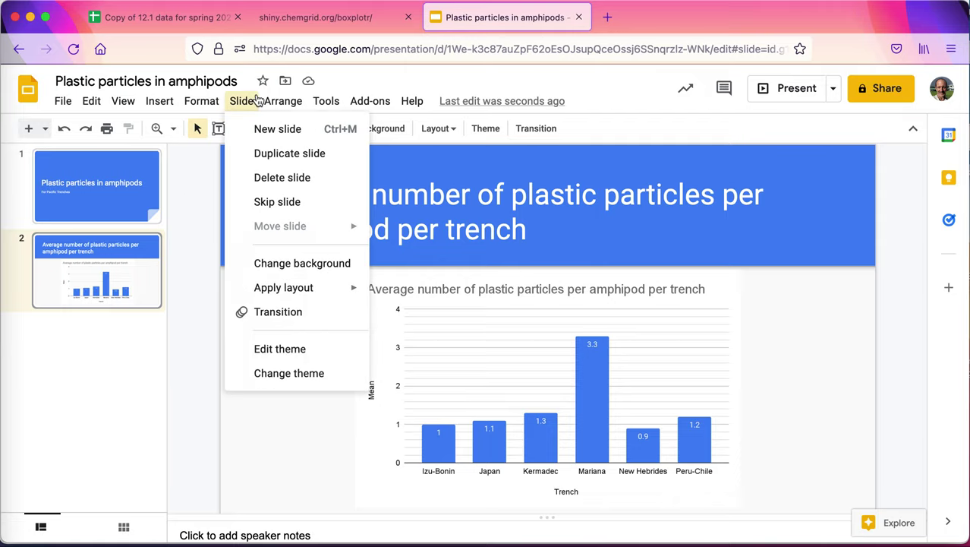
{"action": "left_click", "coordinate": [262, 161]}
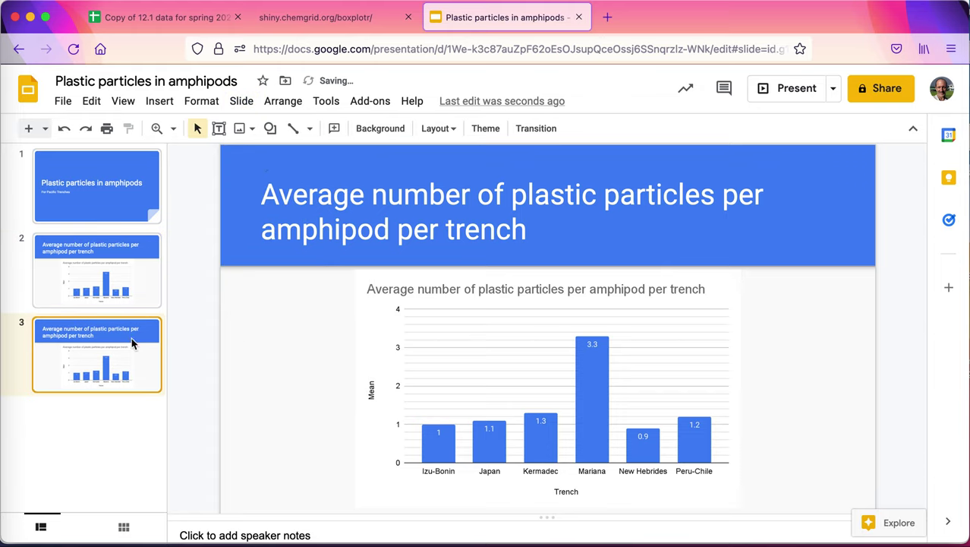
{"action": "left_click", "coordinate": [445, 236]}
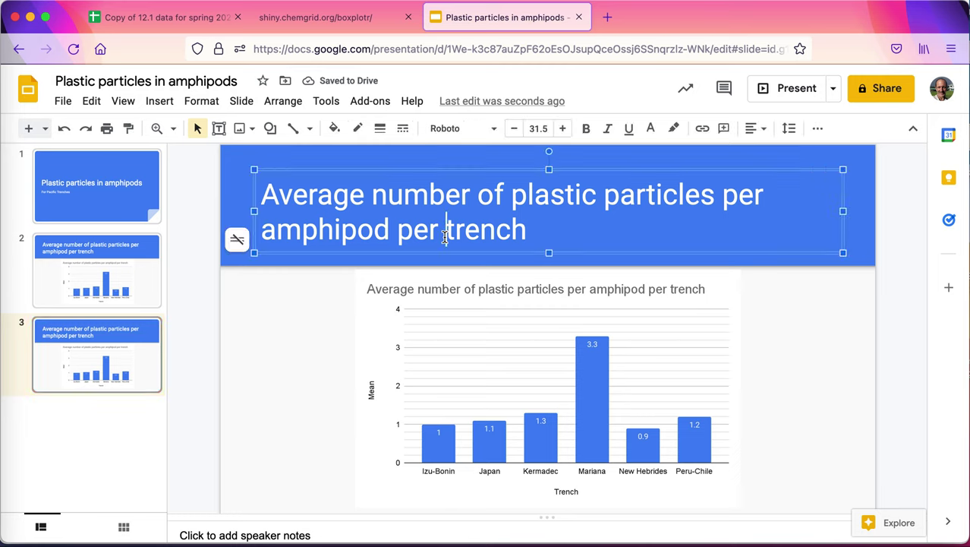
{"action": "left_click_drag", "start_coordinate": [259, 190], "coordinate": [551, 241]}
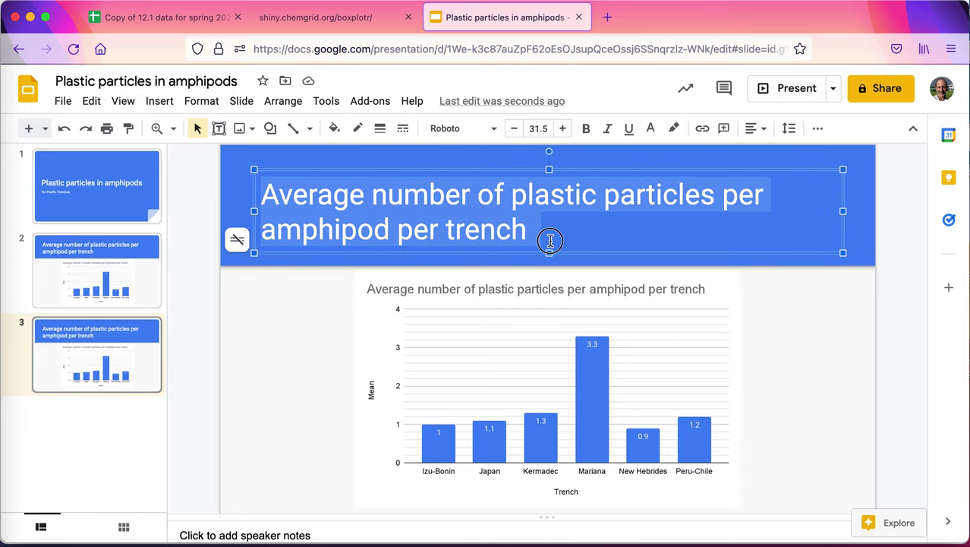
{"action": "type", "text": "95%"}
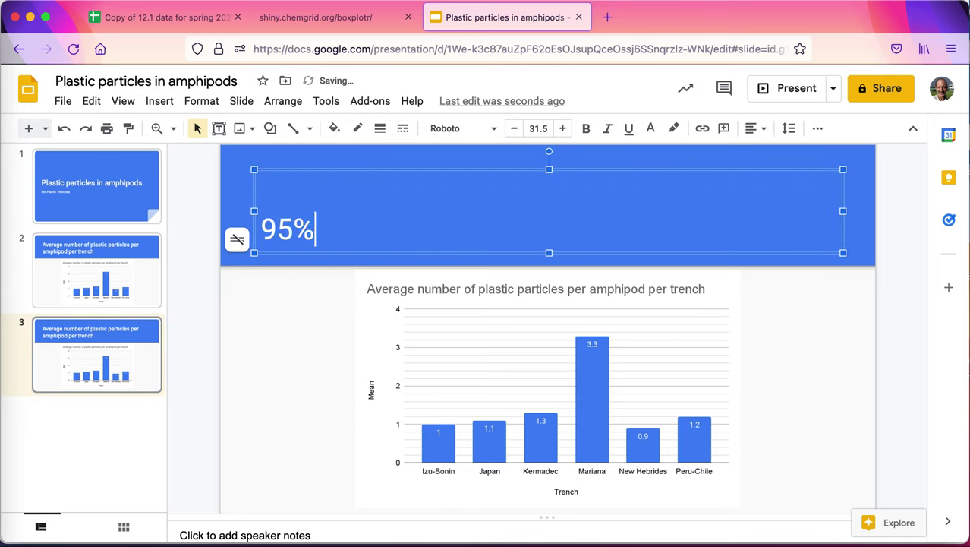
{"action": "type", "text": " confidence"}
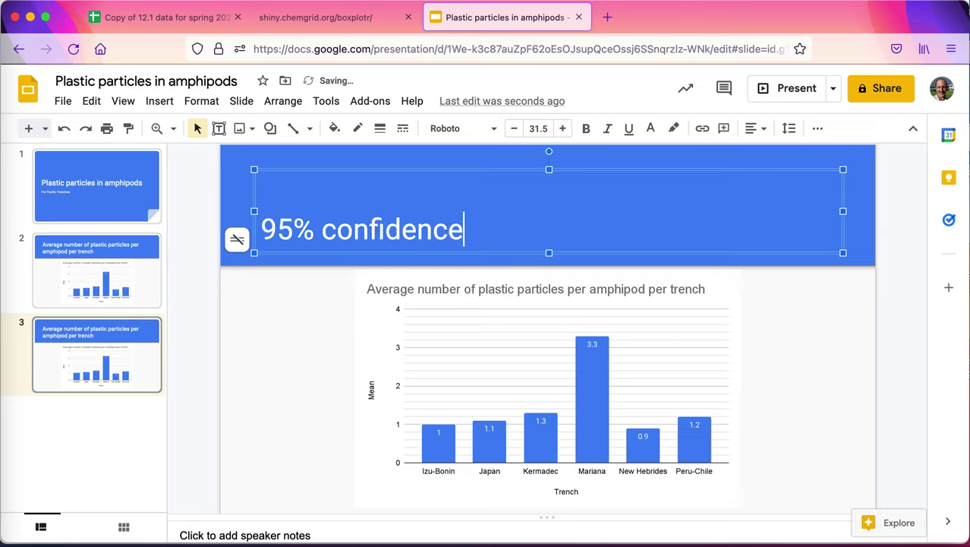
{"action": "type", "text": " interaval"}
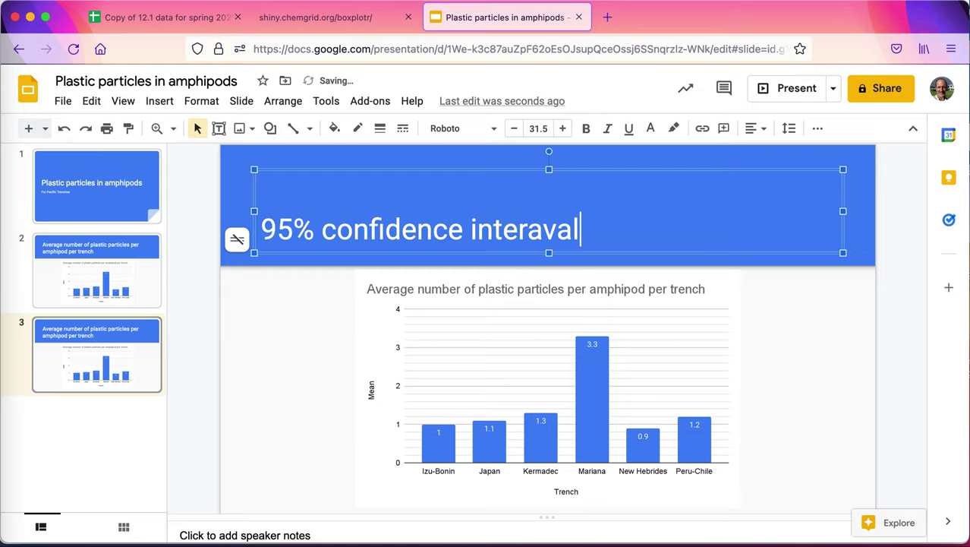
{"action": "key", "text": "BackSpace"}
{"action": "key", "text": "BackSpace"}
{"action": "key", "text": "BackSpace"}
{"action": "key", "text": "BackSpace"}
{"action": "type", "text": "val for the m"}
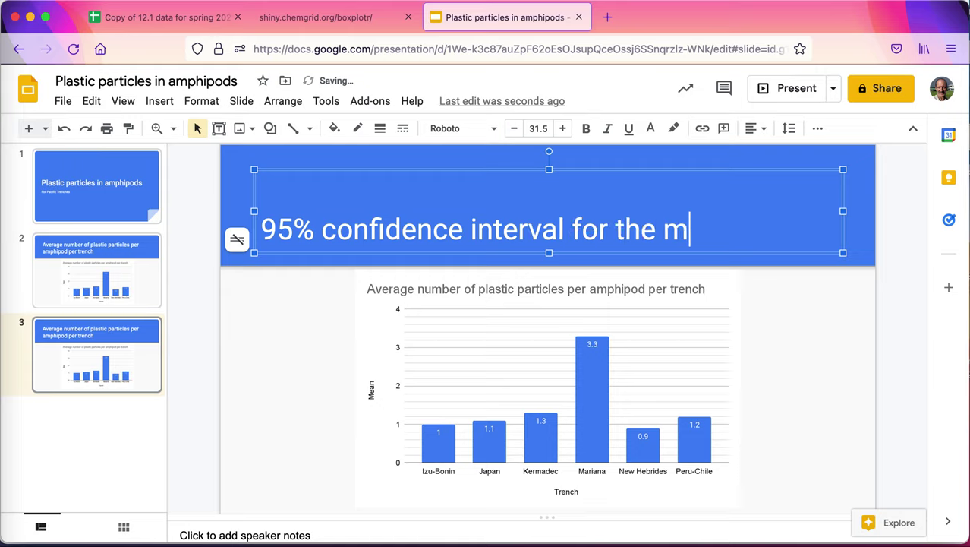
{"action": "type", "text": "ean number of pla"}
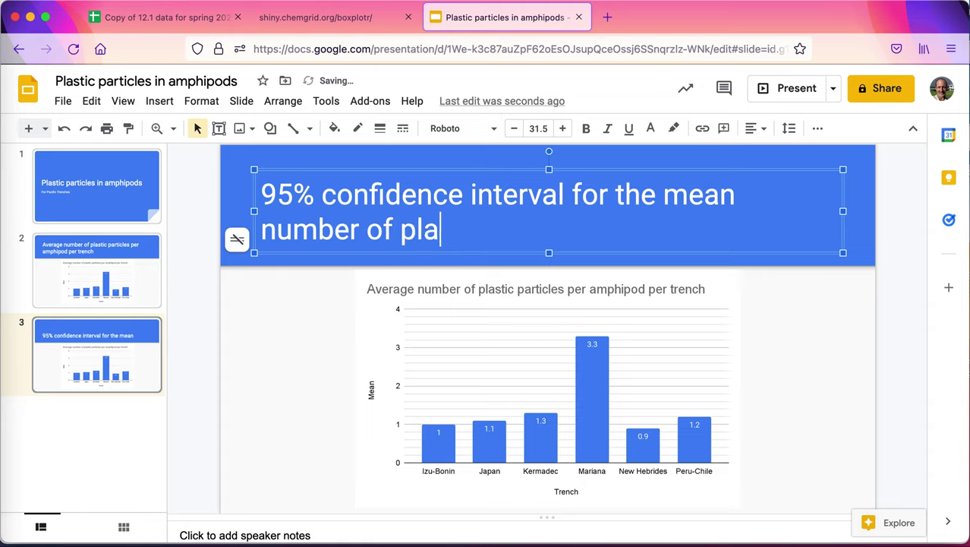
{"action": "type", "text": "stic paer"}
{"action": "key", "text": "BackSpace"}
{"action": "key", "text": "BackSpace"}
{"action": "type", "text": "rticles"}
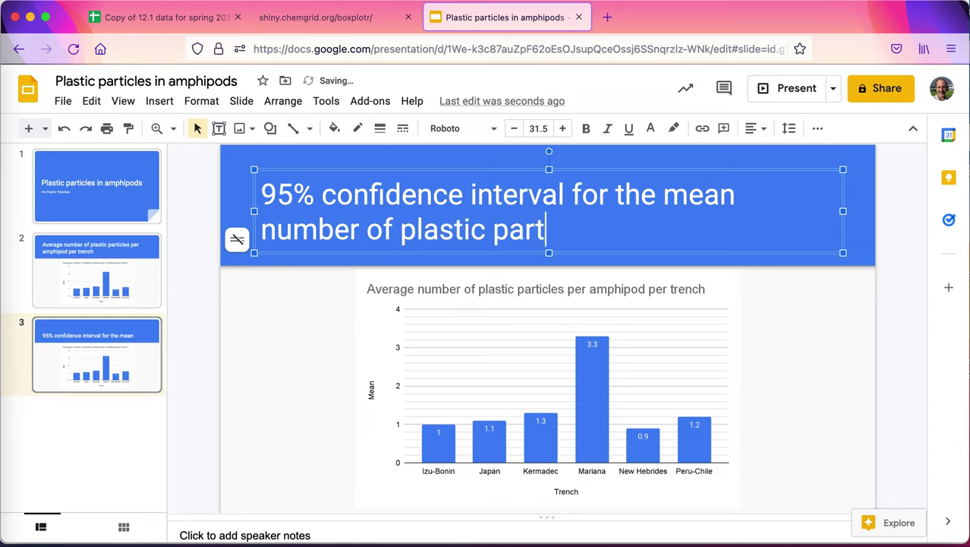
{"action": "left_click", "coordinate": [470, 384]}
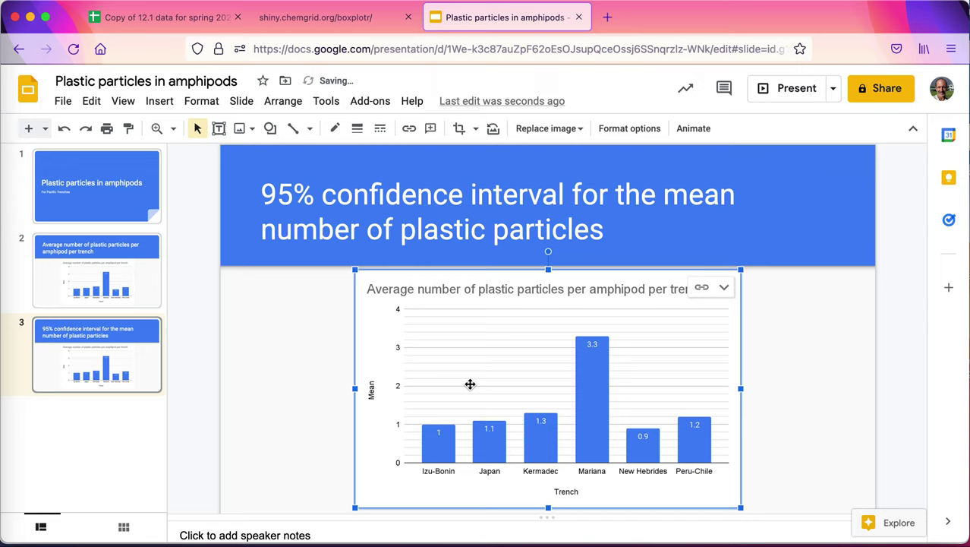
Step: Replace slide 3's chart with the linked '95% confidence intervals' chart and centre it below the title
{"action": "key", "text": "BackSpace"}
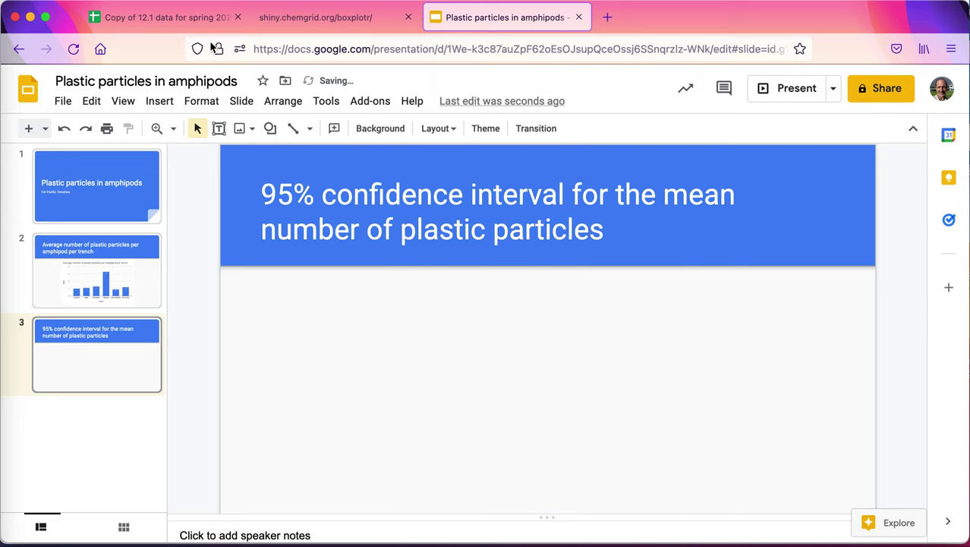
{"action": "left_click", "coordinate": [152, 105]}
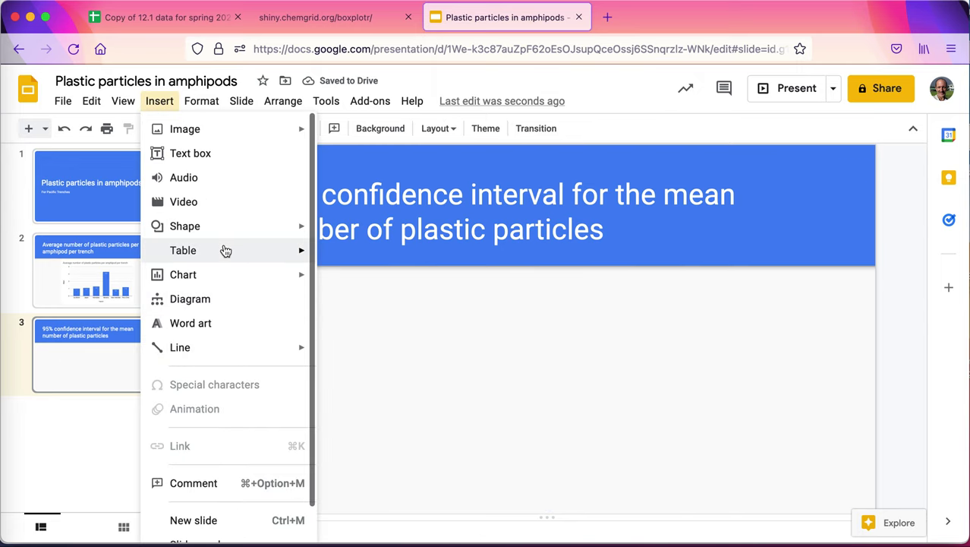
{"action": "mouse_move", "coordinate": [269, 275]}
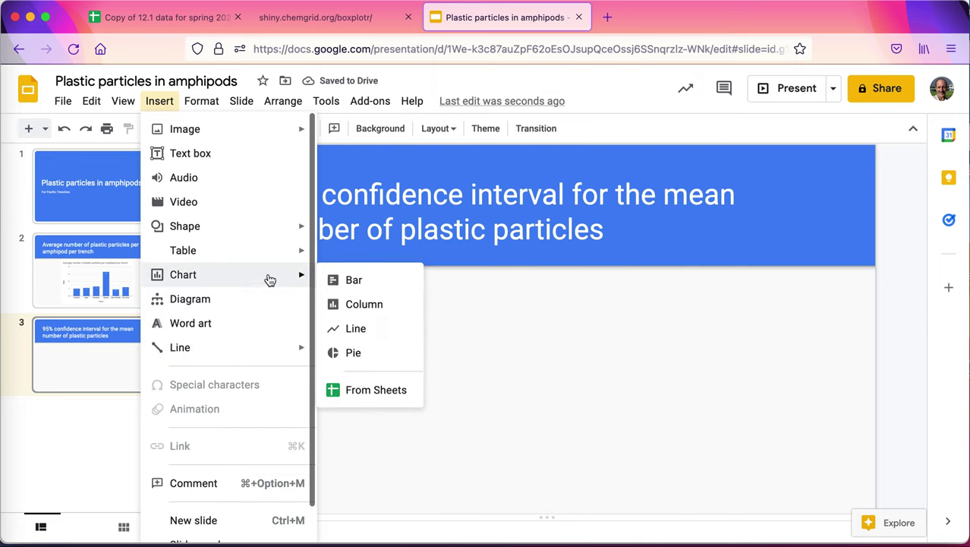
{"action": "left_click", "coordinate": [365, 391]}
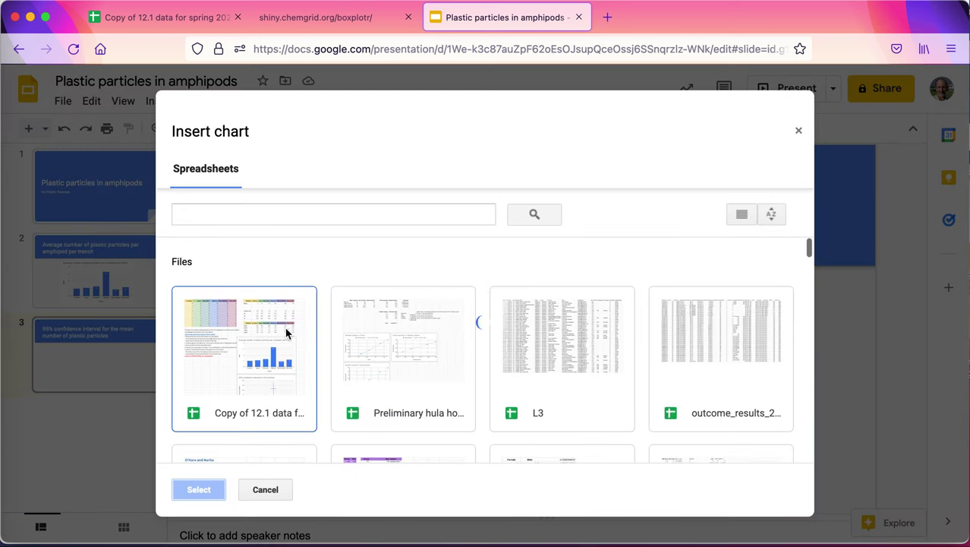
{"action": "left_click", "coordinate": [245, 347]}
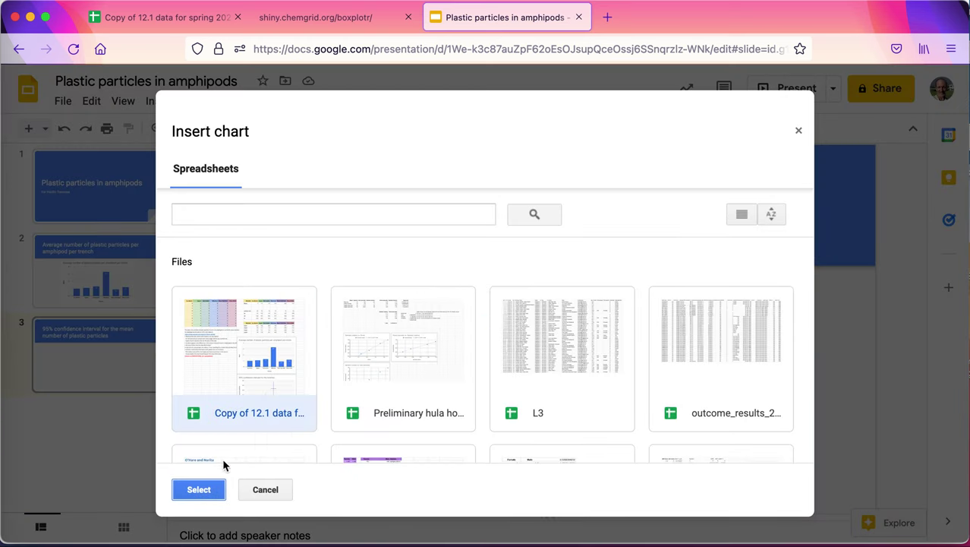
{"action": "left_click", "coordinate": [200, 489]}
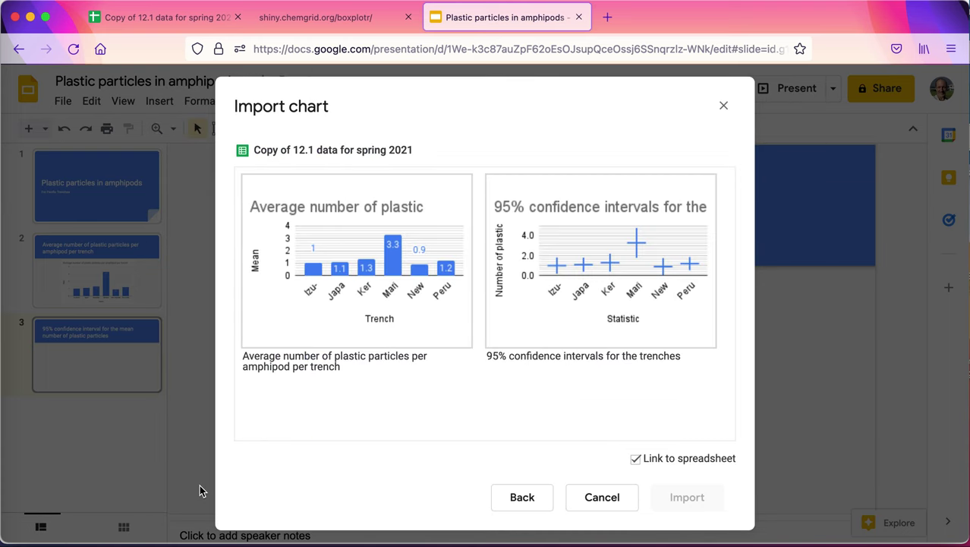
{"action": "left_click", "coordinate": [622, 302]}
{"action": "left_click", "coordinate": [681, 514]}
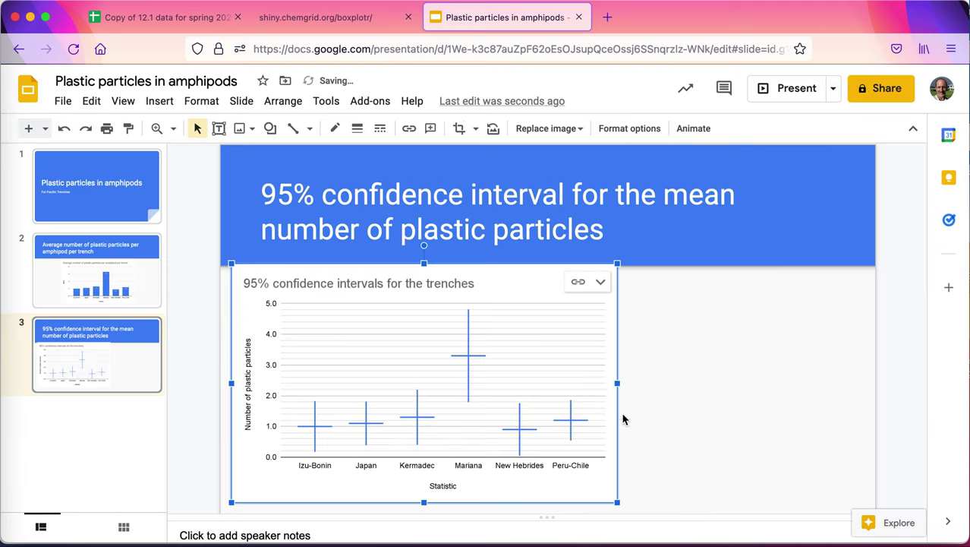
{"action": "left_click_drag", "start_coordinate": [489, 267], "coordinate": [608, 286]}
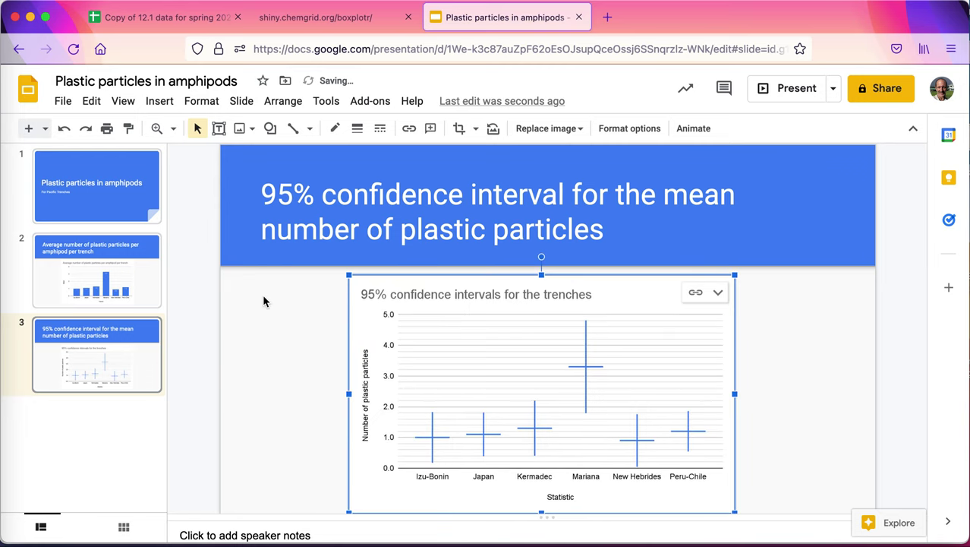
{"action": "left_click", "coordinate": [257, 311]}
Step: Add a new Title and body slide right after the title slide
{"action": "left_click", "coordinate": [92, 198]}
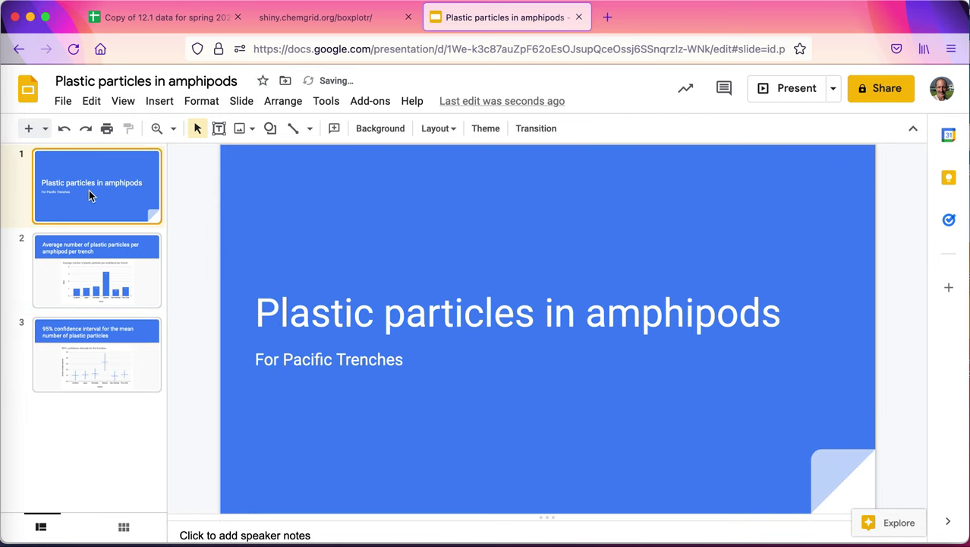
{"action": "left_click", "coordinate": [243, 101]}
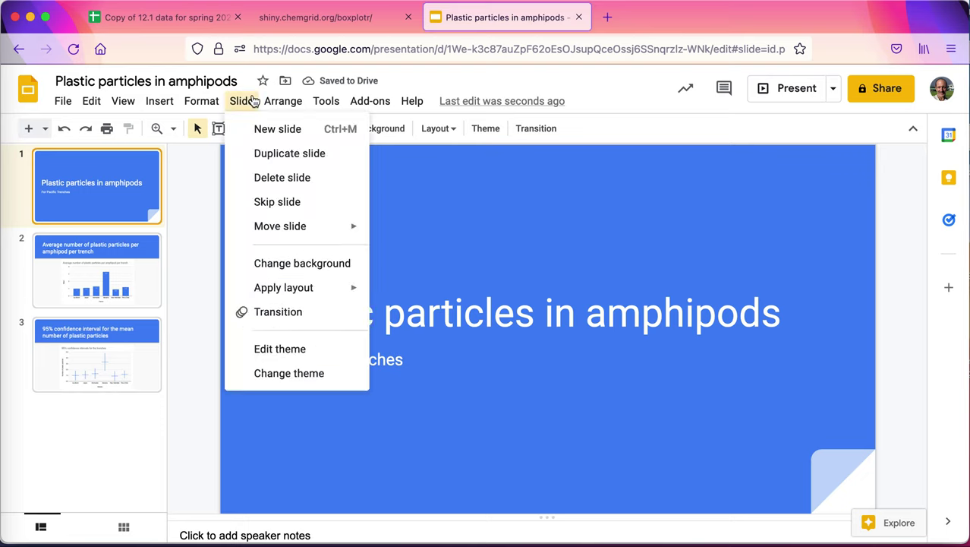
{"action": "left_click", "coordinate": [292, 134]}
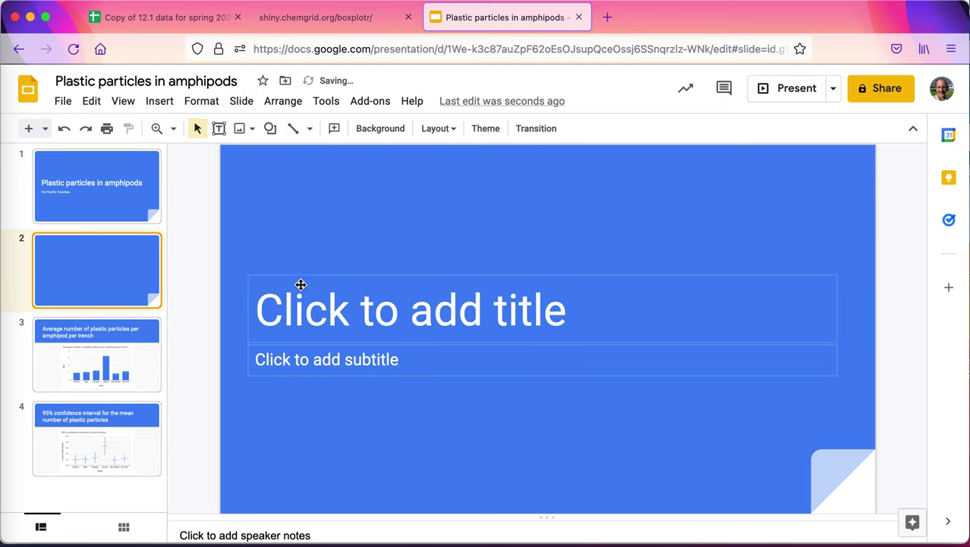
{"action": "left_click", "coordinate": [235, 101]}
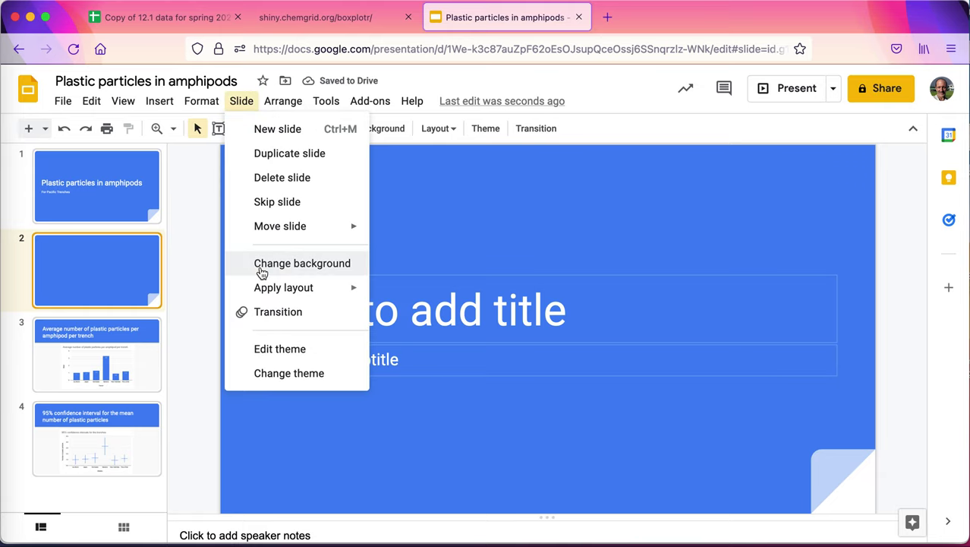
{"action": "mouse_move", "coordinate": [288, 287]}
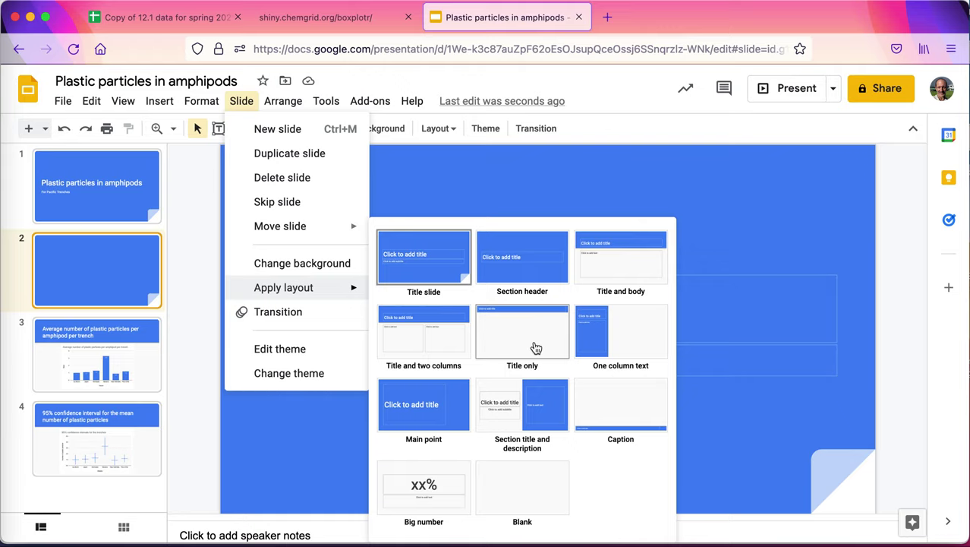
{"action": "left_click", "coordinate": [619, 274]}
Step: Title it 'Introduction' with body text 'Tell the reader about the nature of the data and the issue.'
{"action": "left_click", "coordinate": [461, 238]}
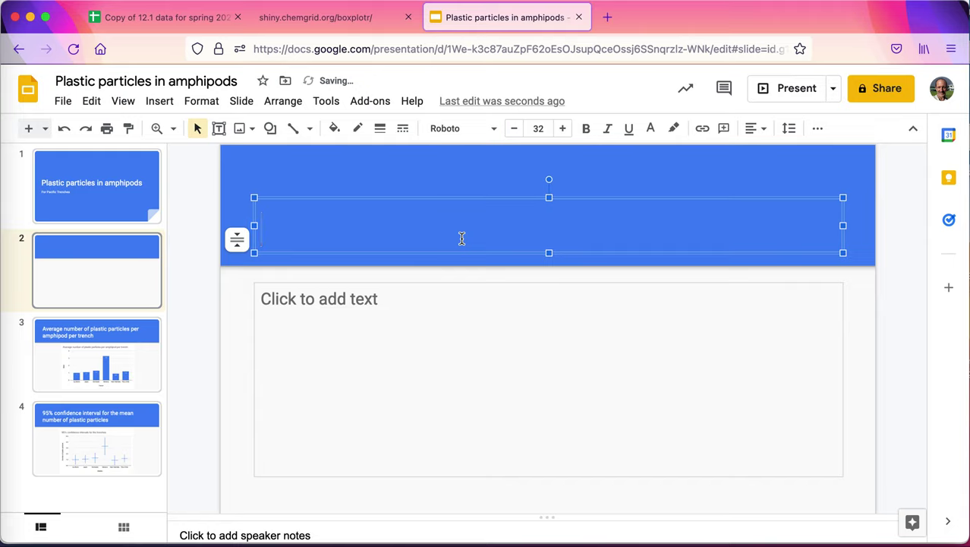
{"action": "type", "text": "Introduc"}
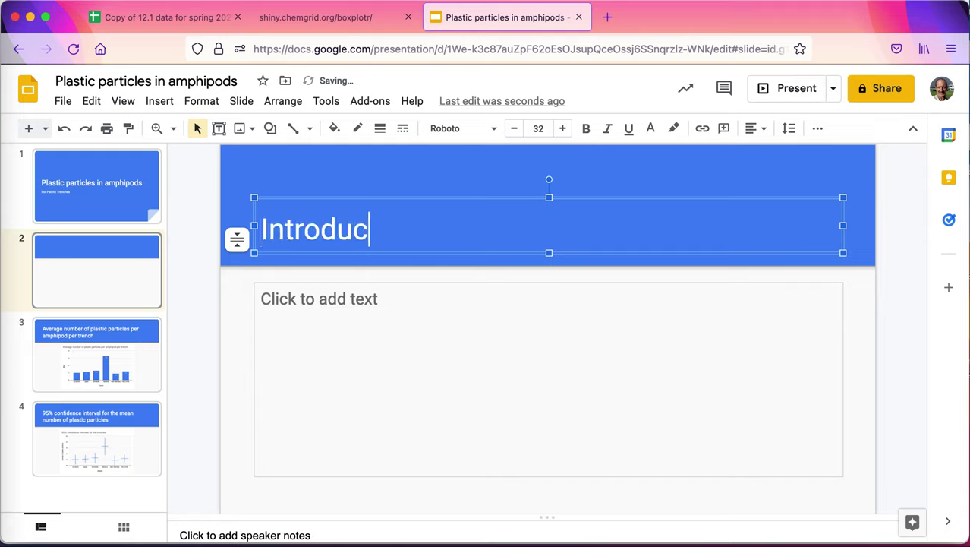
{"action": "type", "text": "tion"}
{"action": "left_click", "coordinate": [392, 317]}
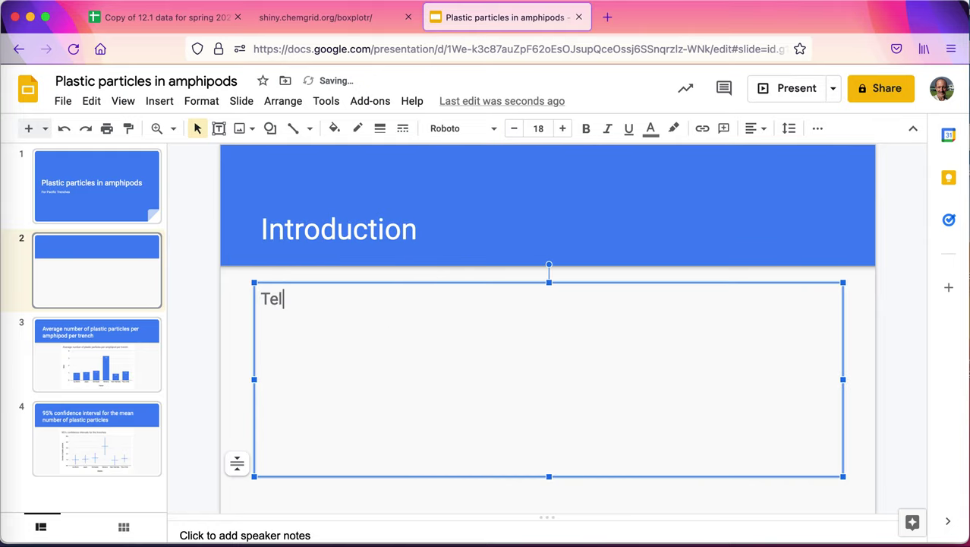
{"action": "type", "text": "l the reader about"}
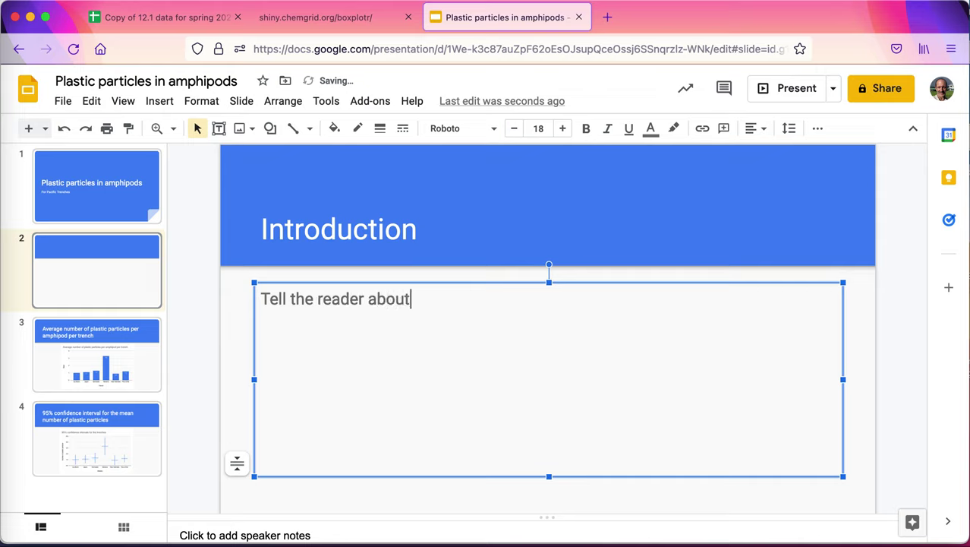
{"action": "type", "text": " the "}
{"action": "type", "text": "nature o "}
{"action": "type", "text": "t"}
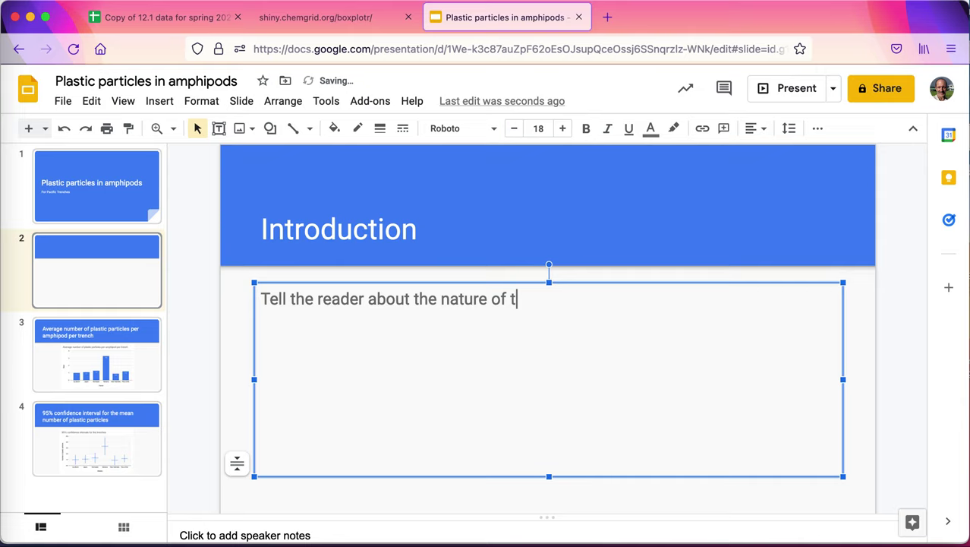
{"action": "type", "text": "the data and t"}
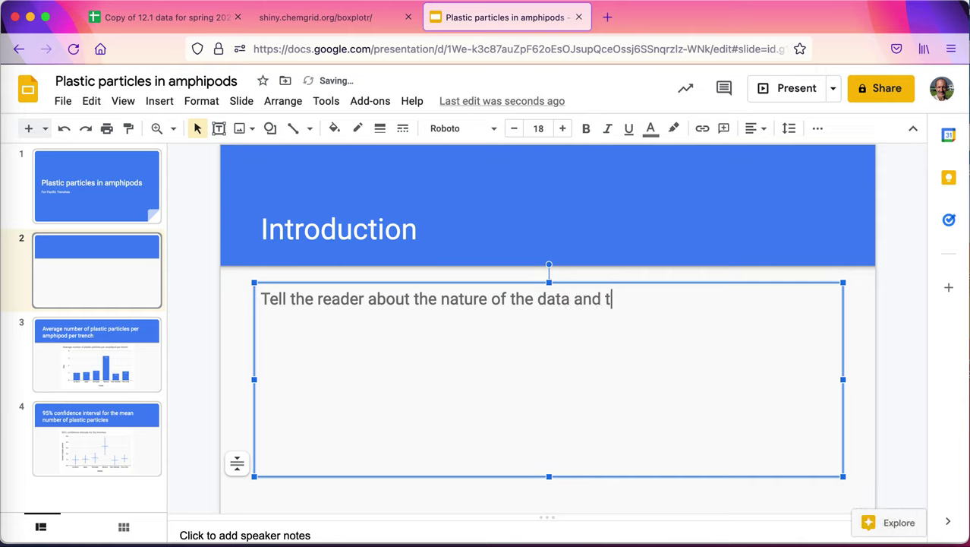
{"action": "type", "text": "he issue."}
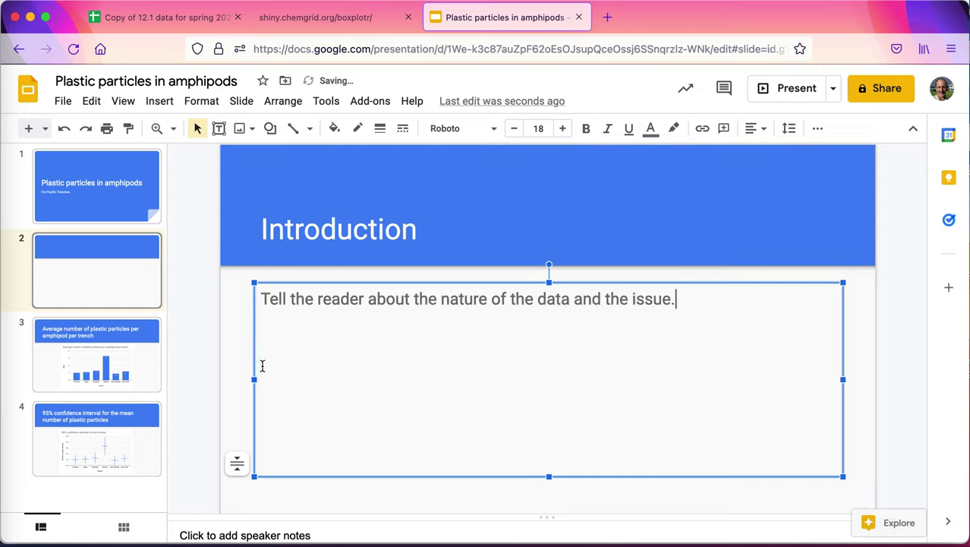
{"action": "left_click", "coordinate": [99, 387]}
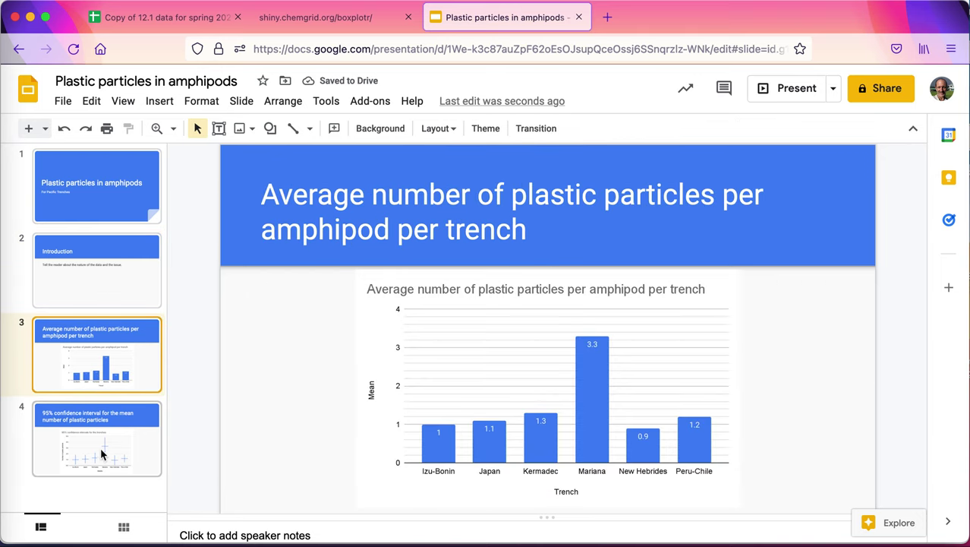
{"action": "left_click", "coordinate": [101, 454]}
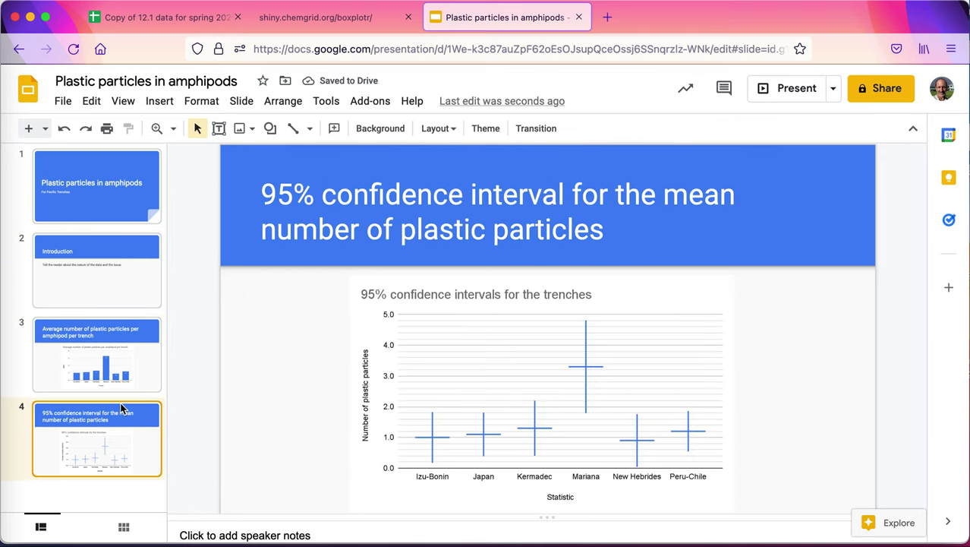
Step: Copy the Statistic and Mean rows H1:N2 from the spreadsheet and return to the presentation
{"action": "left_click", "coordinate": [193, 20]}
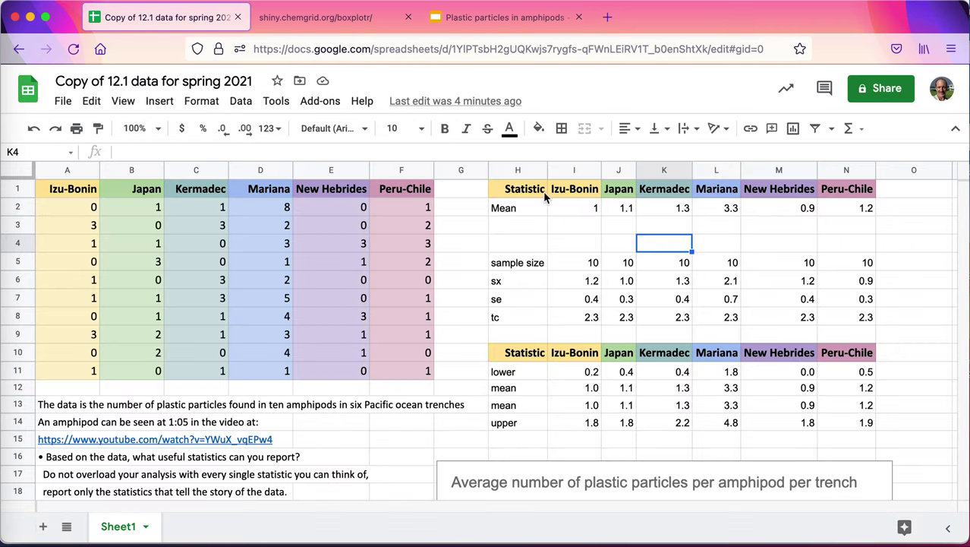
{"action": "left_click_drag", "start_coordinate": [527, 193], "coordinate": [849, 213]}
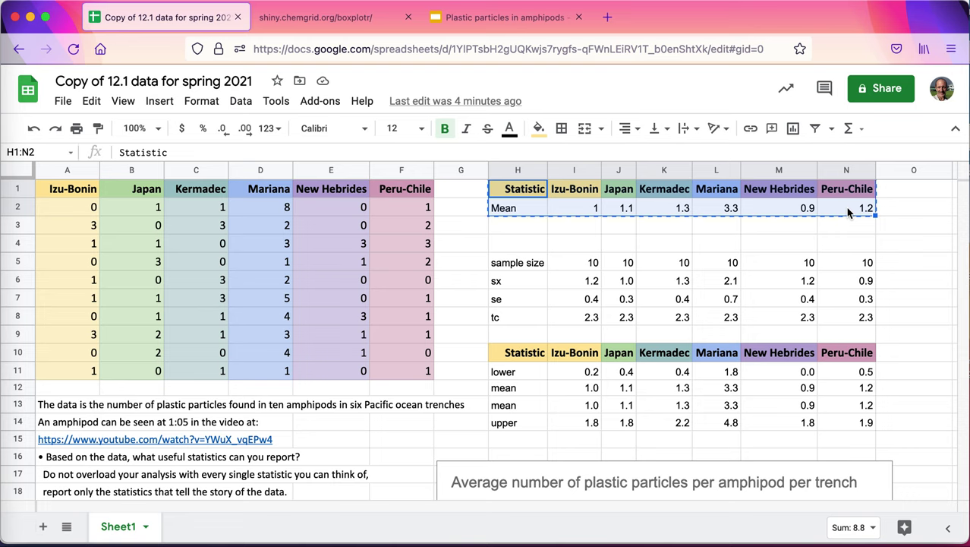
{"action": "left_click", "coordinate": [464, 27]}
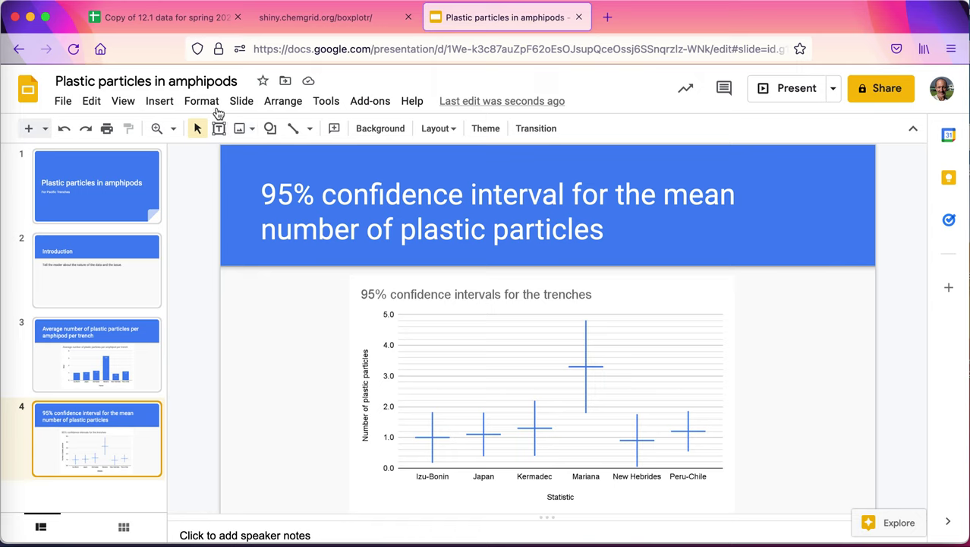
Step: Duplicate the confidence-interval slide as slide 5 and swap its chart for the pasted, linked means table
{"action": "left_click", "coordinate": [241, 103]}
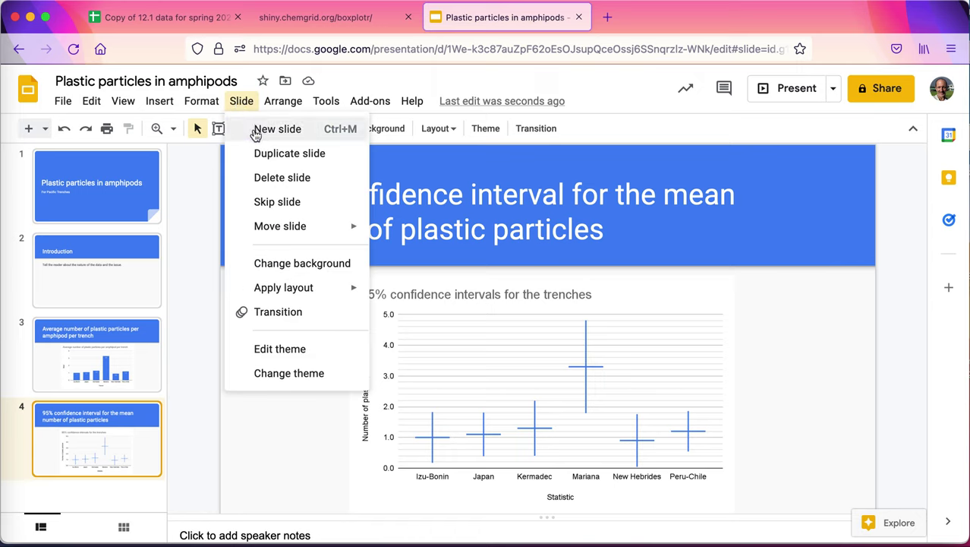
{"action": "left_click", "coordinate": [262, 158]}
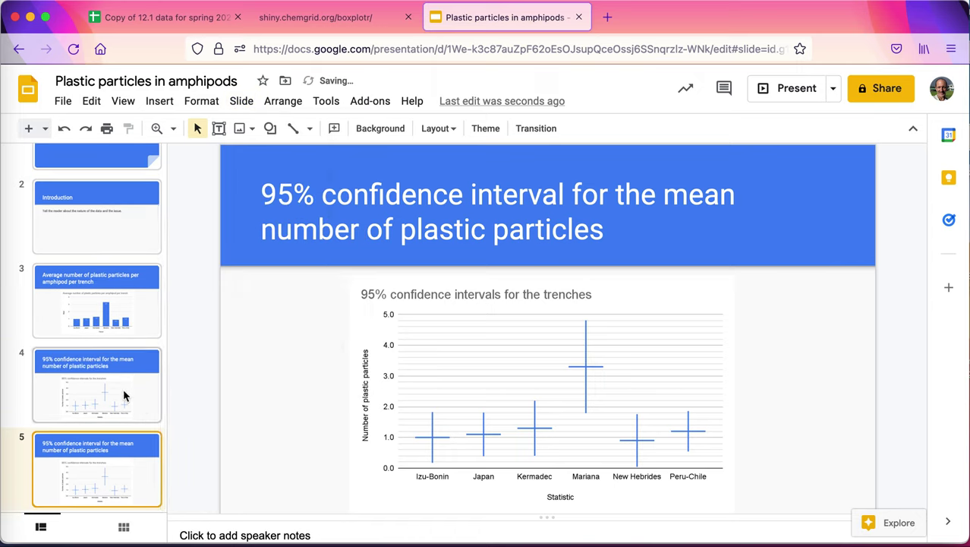
{"action": "left_click", "coordinate": [468, 312]}
{"action": "key", "text": "Delete"}
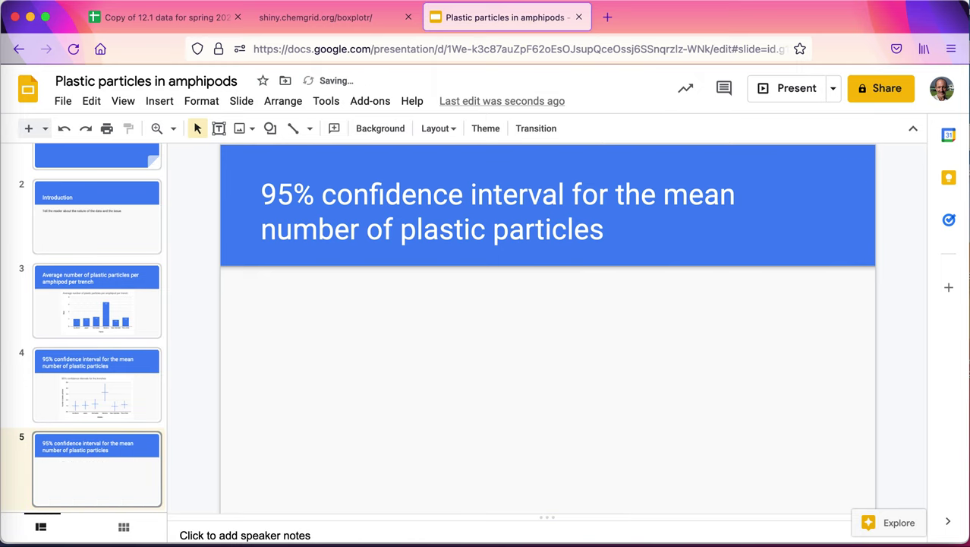
{"action": "key", "text": "super+v"}
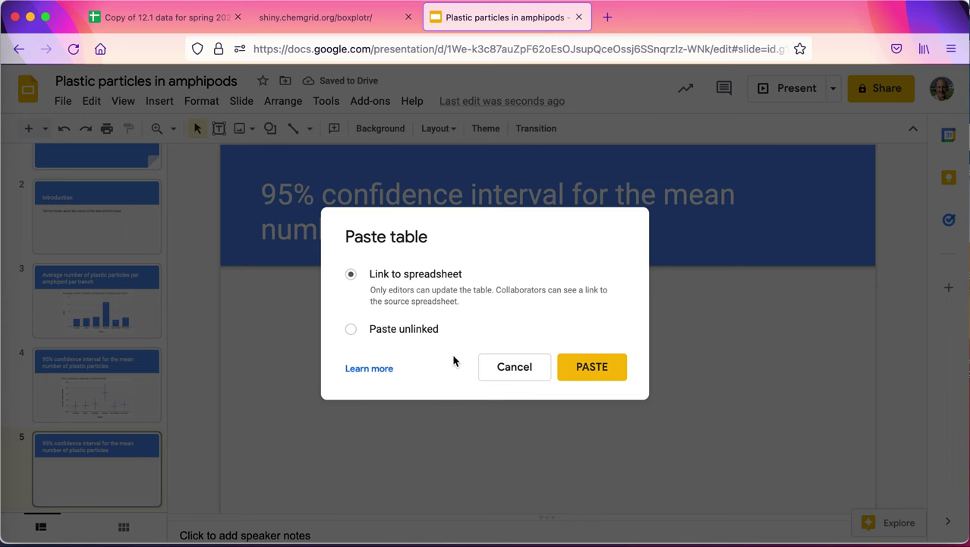
{"action": "left_click", "coordinate": [592, 367]}
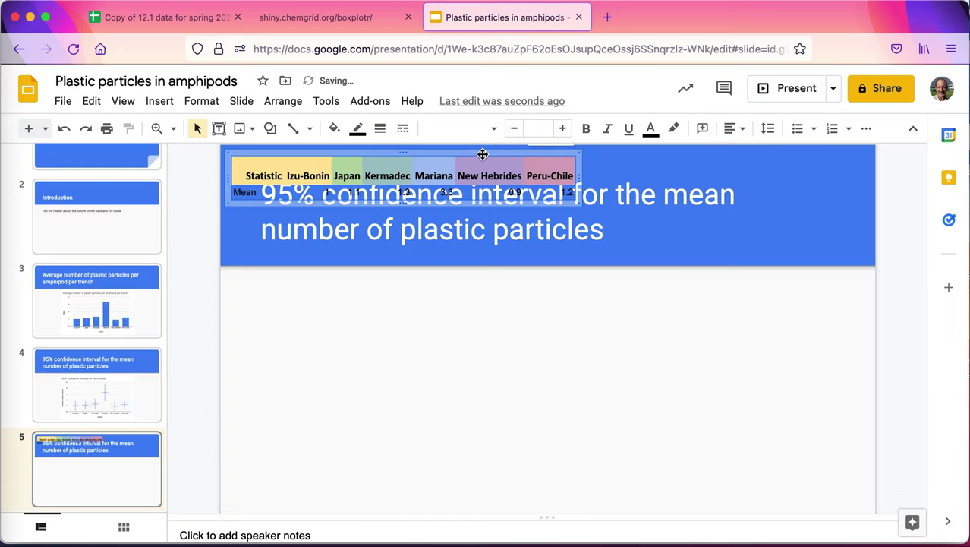
Step: Move the means table below the title, enlarge it, and select all its cells
{"action": "left_click_drag", "start_coordinate": [482, 154], "coordinate": [602, 310]}
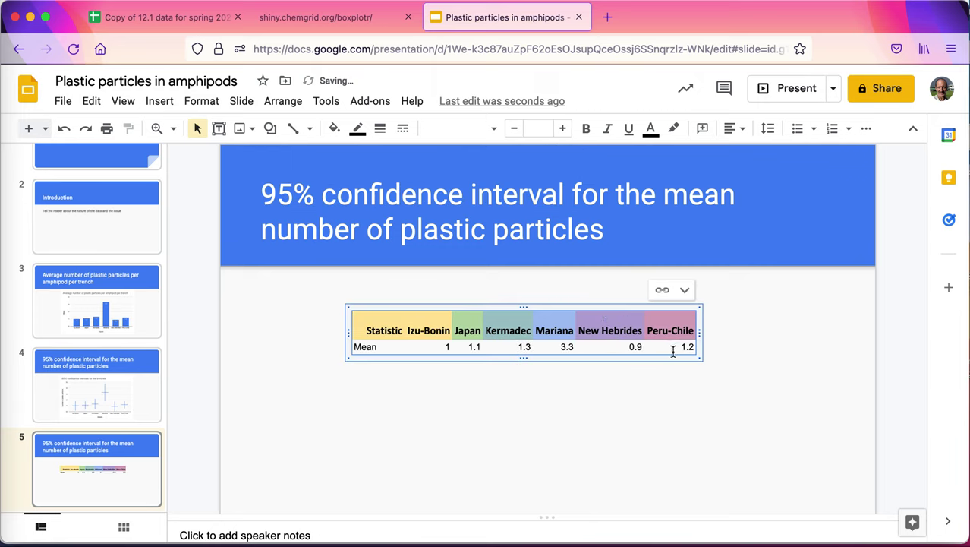
{"action": "left_click_drag", "start_coordinate": [698, 357], "coordinate": [763, 408]}
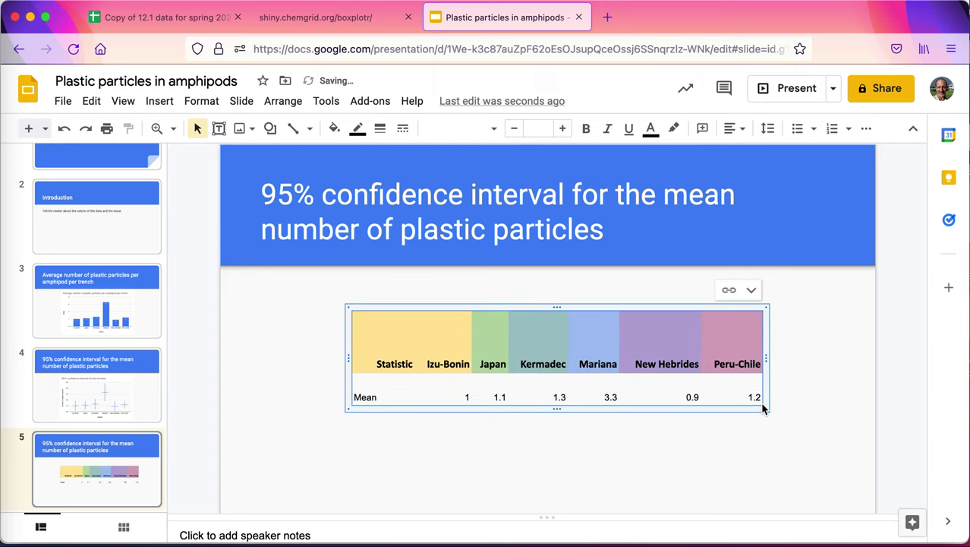
{"action": "left_click", "coordinate": [473, 373]}
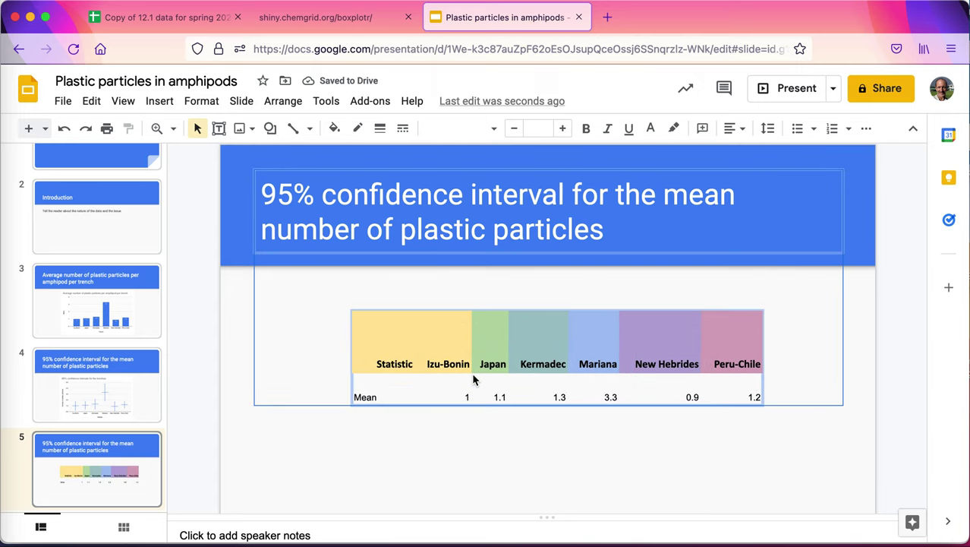
{"action": "left_click", "coordinate": [414, 367]}
{"action": "left_click_drag", "start_coordinate": [371, 355], "coordinate": [757, 395]}
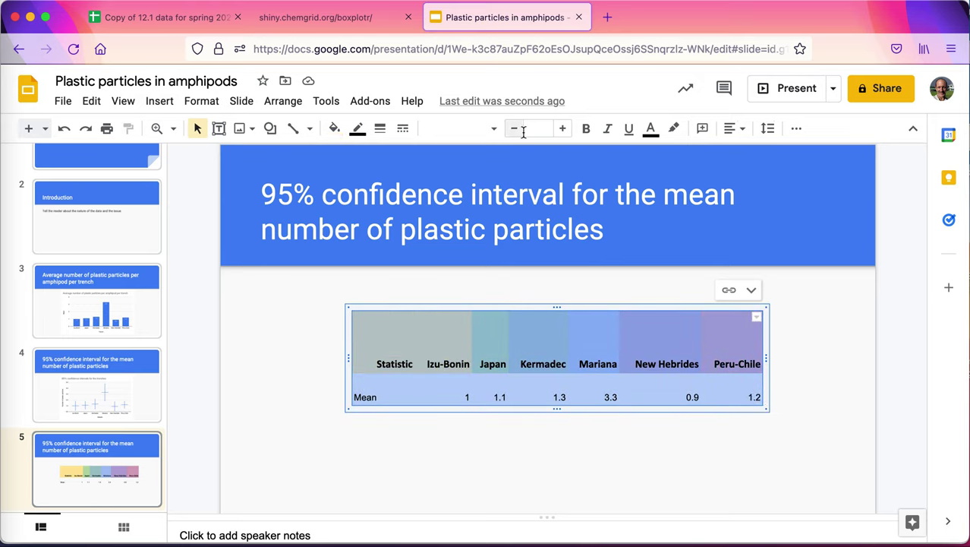
Step: Raise the table text to 20 pt and widen the table so headers fit one line
{"action": "left_click", "coordinate": [563, 131]}
{"action": "left_click", "coordinate": [563, 131]}
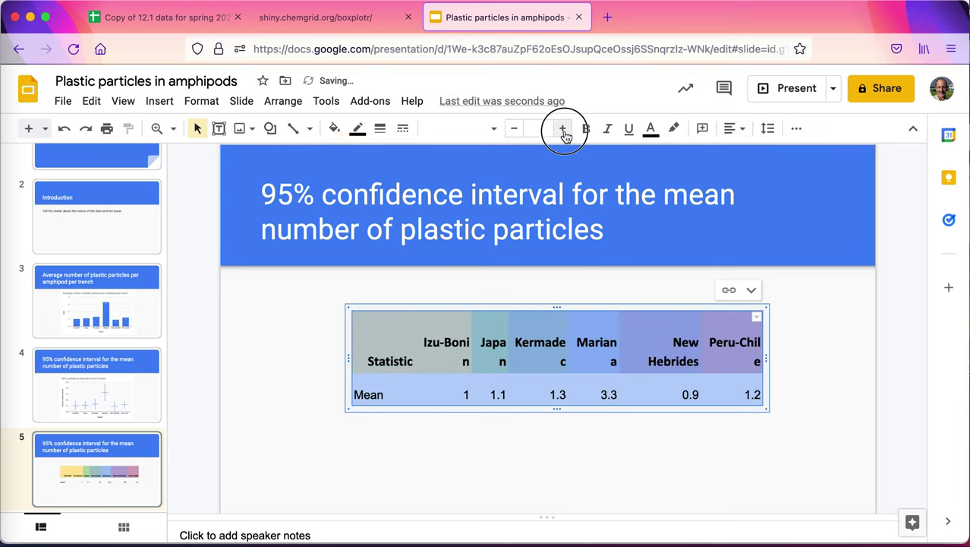
{"action": "left_click", "coordinate": [563, 130]}
{"action": "left_click", "coordinate": [563, 131]}
{"action": "left_click", "coordinate": [563, 131]}
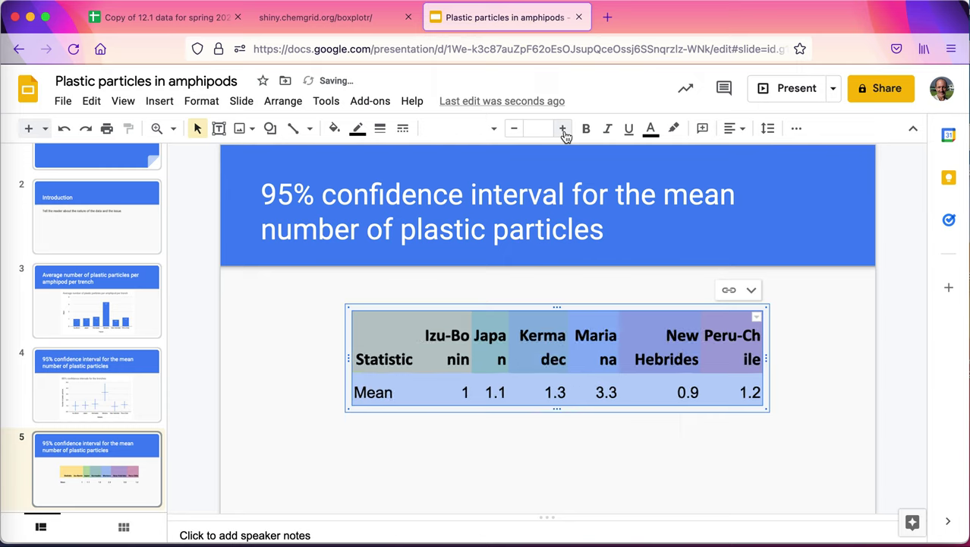
{"action": "left_click", "coordinate": [563, 131]}
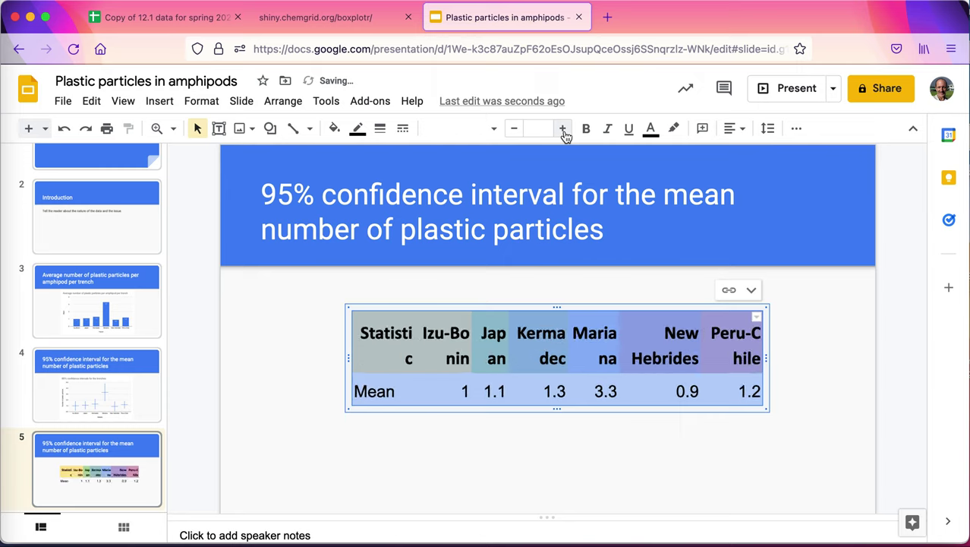
{"action": "left_click_drag", "start_coordinate": [768, 413], "coordinate": [844, 448]}
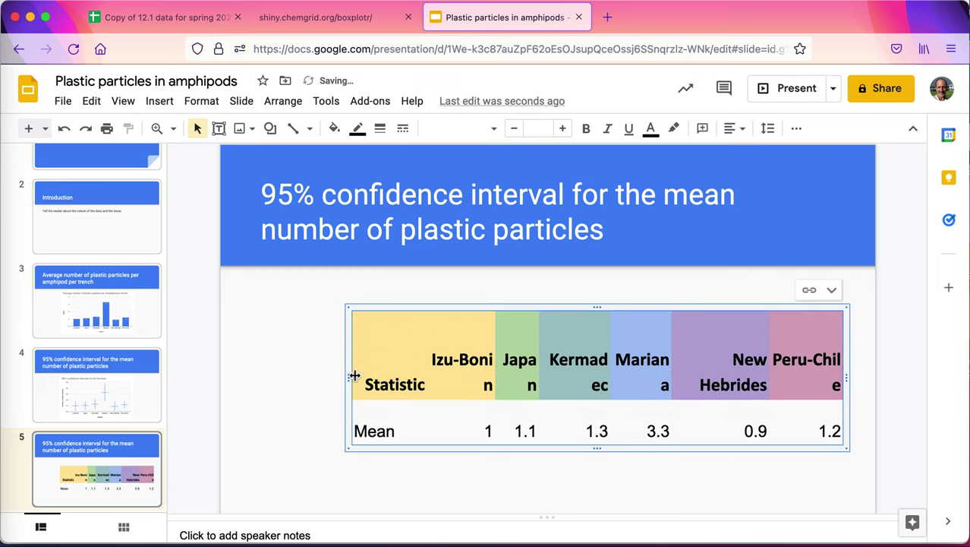
{"action": "left_click_drag", "start_coordinate": [355, 375], "coordinate": [260, 378]}
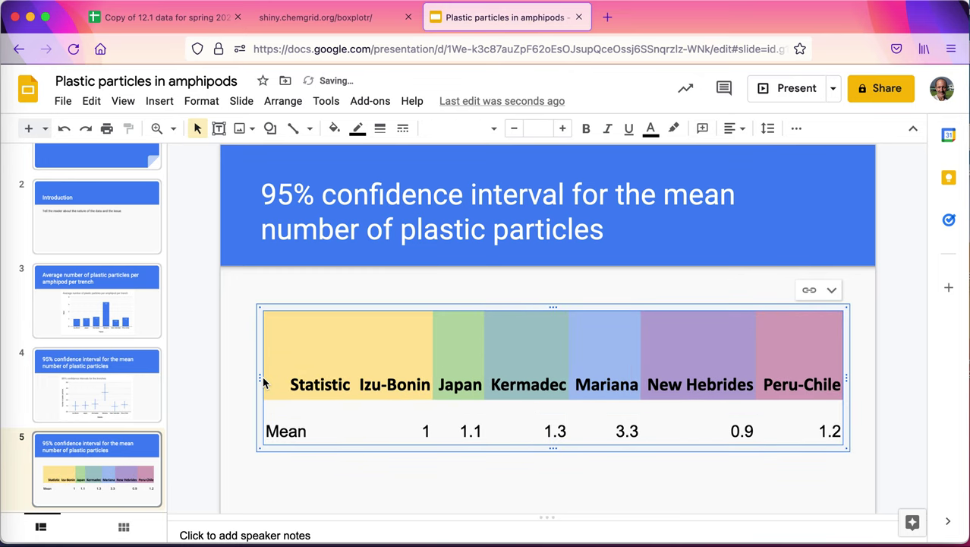
Step: Left-align the Statistic header text in its cell
{"action": "left_click", "coordinate": [288, 385]}
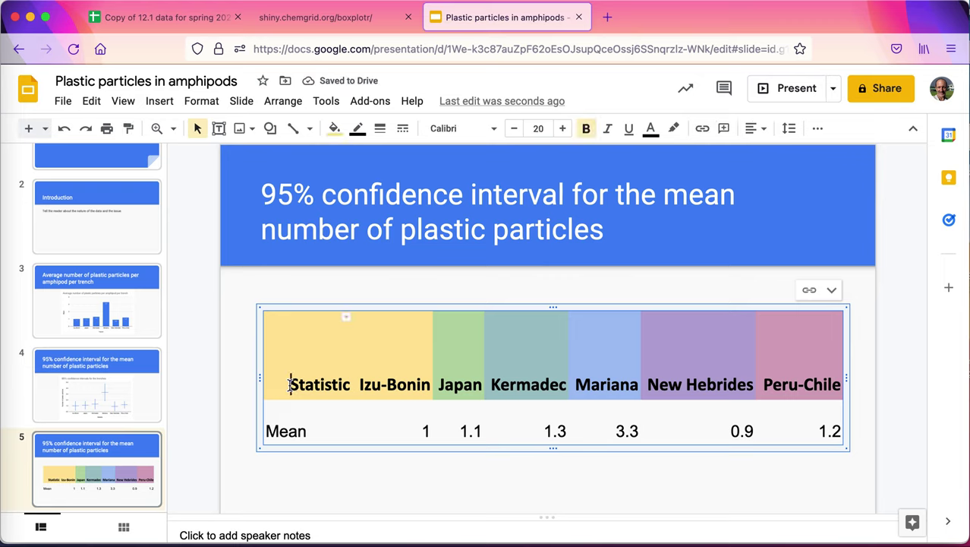
{"action": "left_click", "coordinate": [291, 375]}
{"action": "left_click_drag", "start_coordinate": [292, 374], "coordinate": [348, 382]}
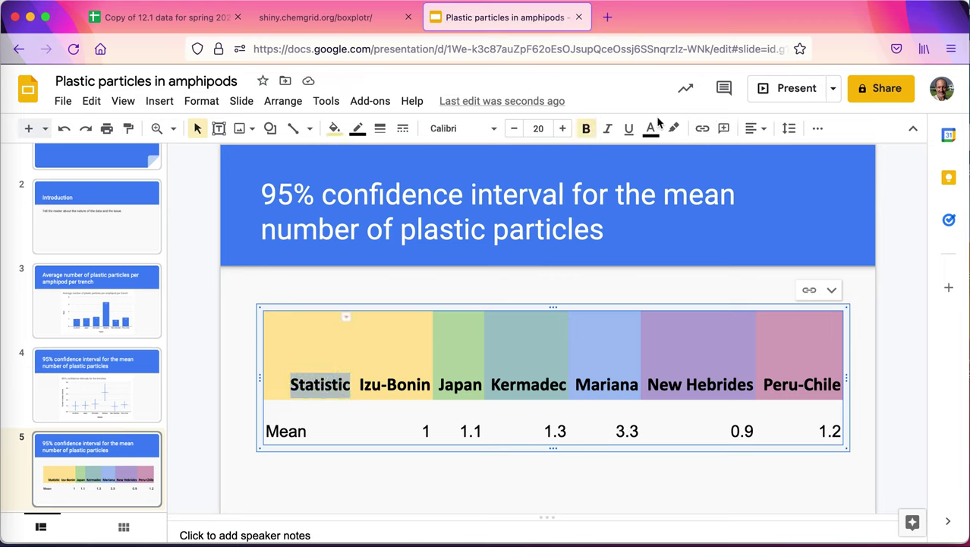
{"action": "left_click", "coordinate": [757, 129]}
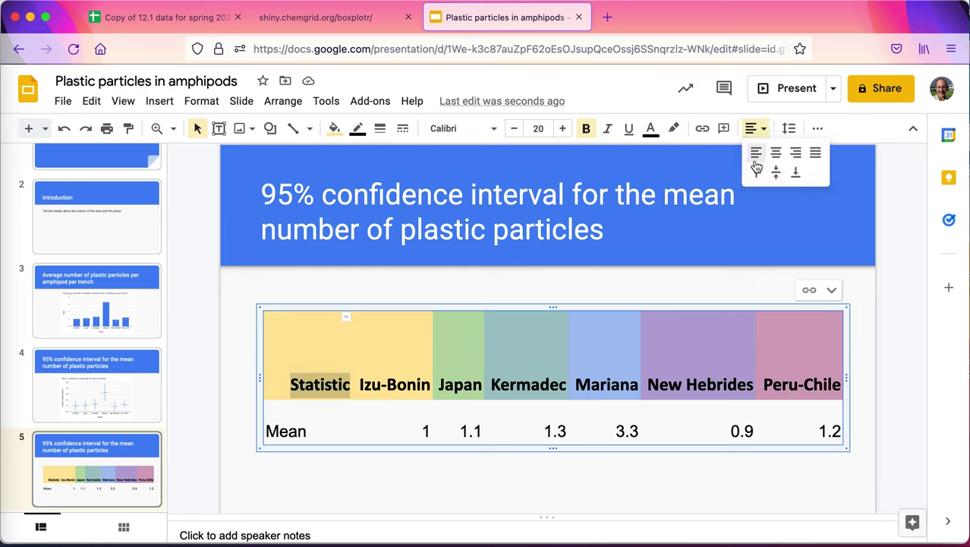
{"action": "left_click", "coordinate": [756, 153]}
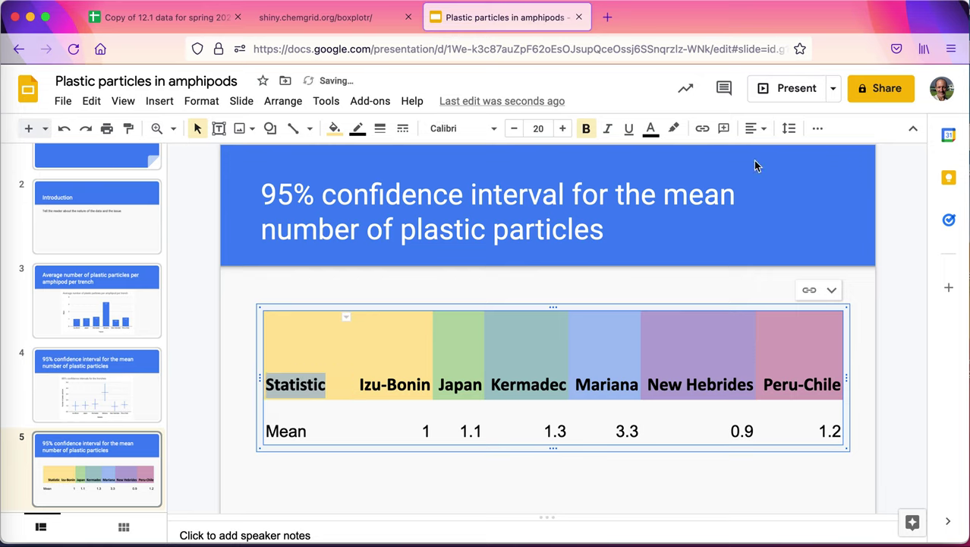
{"action": "left_click", "coordinate": [552, 430]}
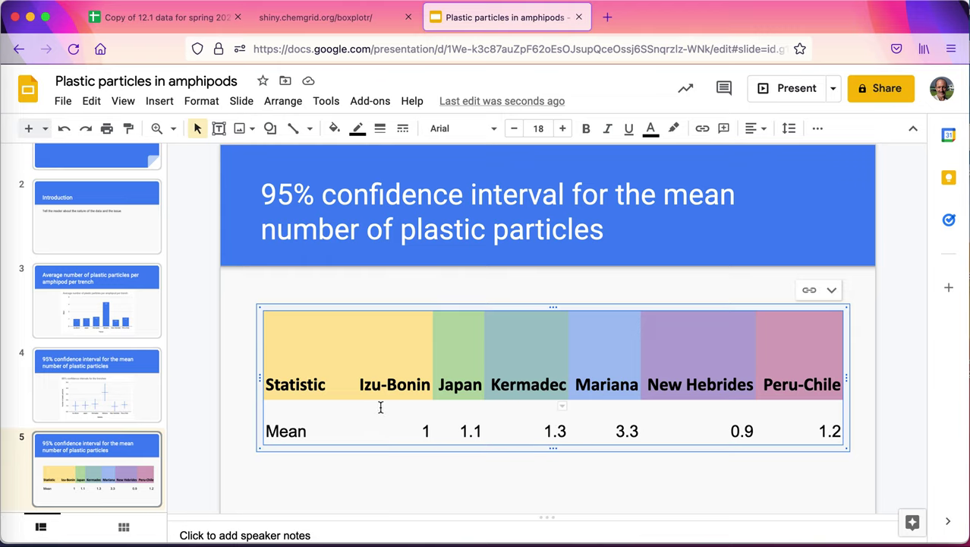
{"action": "left_click", "coordinate": [832, 292]}
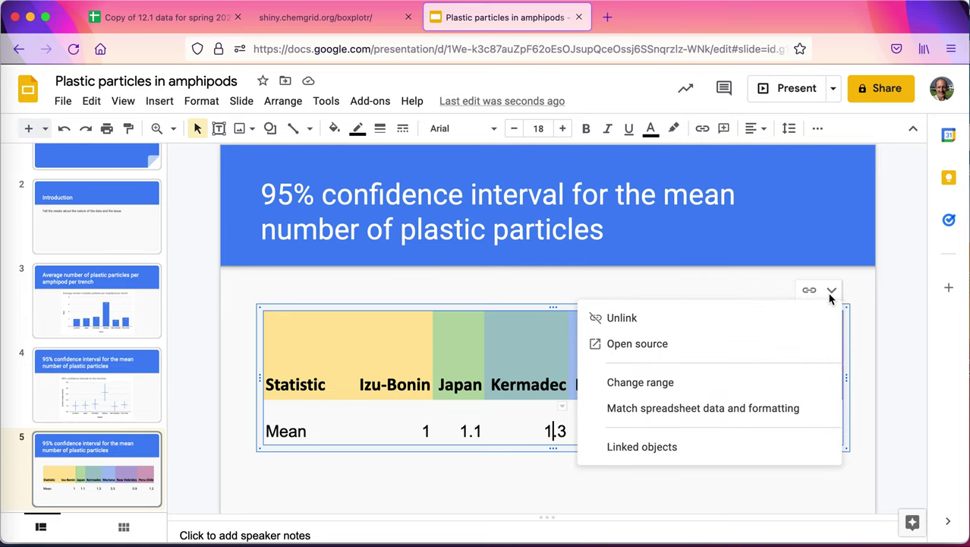
{"action": "left_click", "coordinate": [681, 276]}
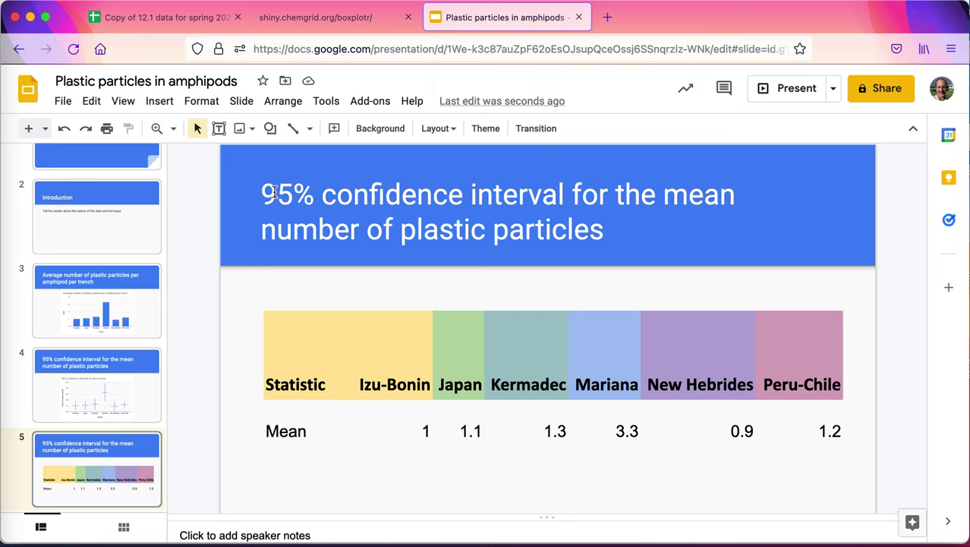
Step: Replace slide 5's confidence-interval title with the word 'Means'
{"action": "left_click_drag", "start_coordinate": [275, 193], "coordinate": [628, 236]}
{"action": "type", "text": "9"}
{"action": "key", "text": "BackSpace"}
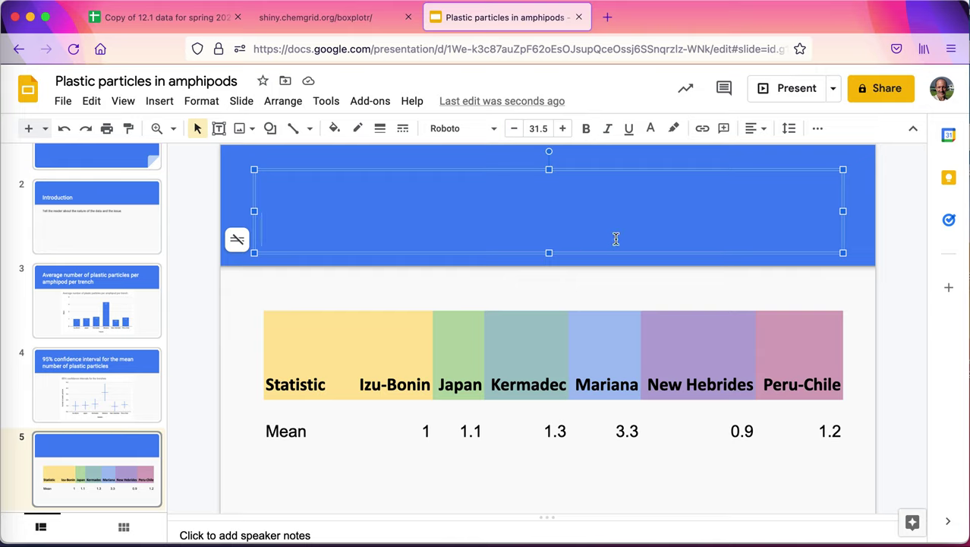
{"action": "type", "text": "Means"}
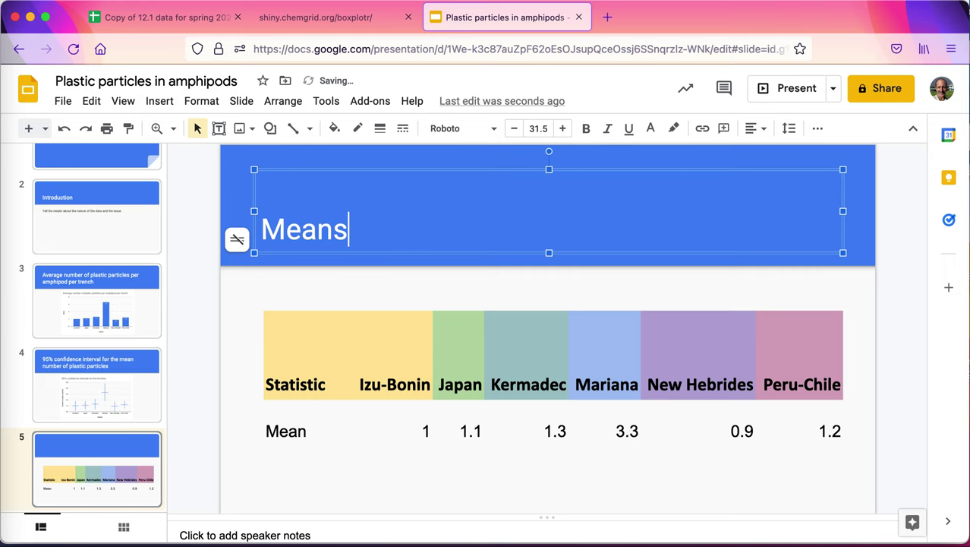
Step: Compare the Means slide with the bar chart and Introduction slides, then start a new slide
{"action": "left_click", "coordinate": [99, 321]}
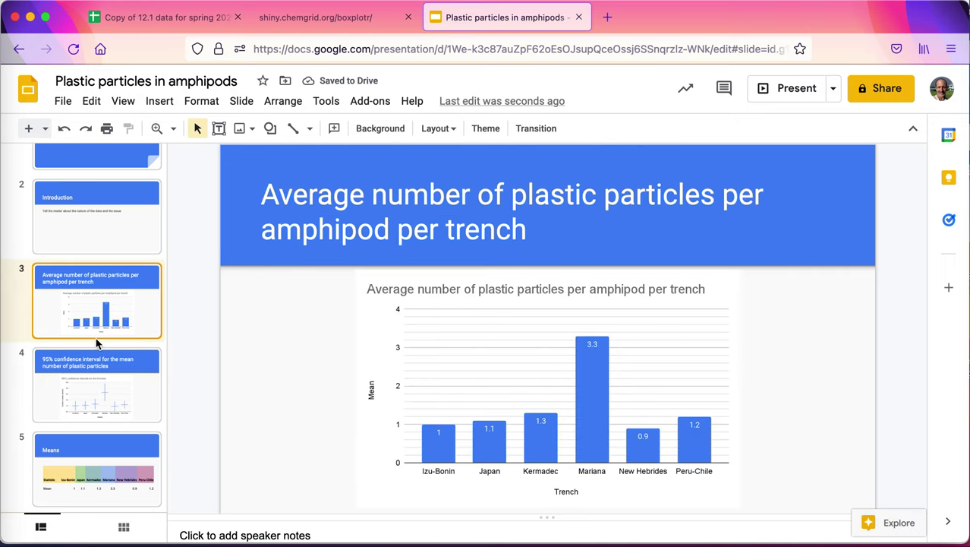
{"action": "left_click", "coordinate": [101, 459]}
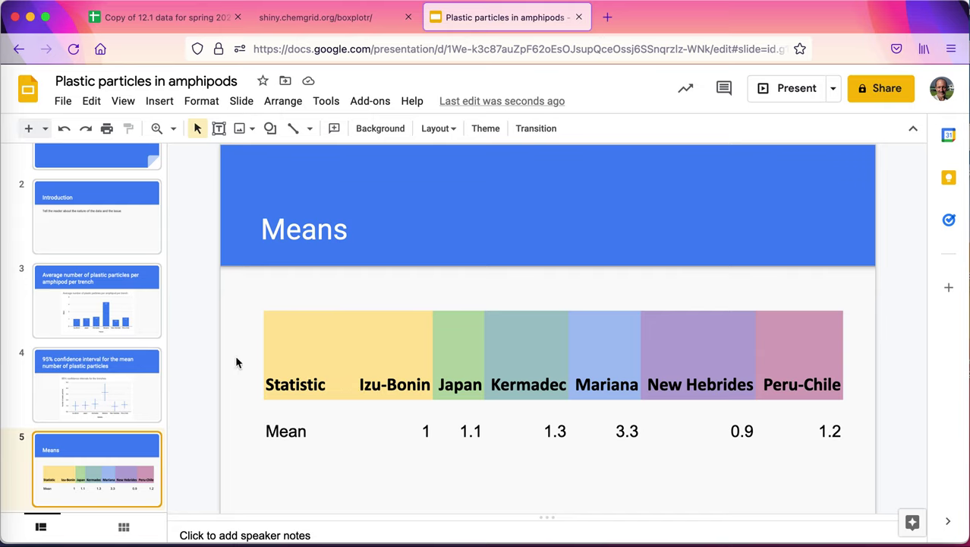
{"action": "left_click", "coordinate": [125, 220]}
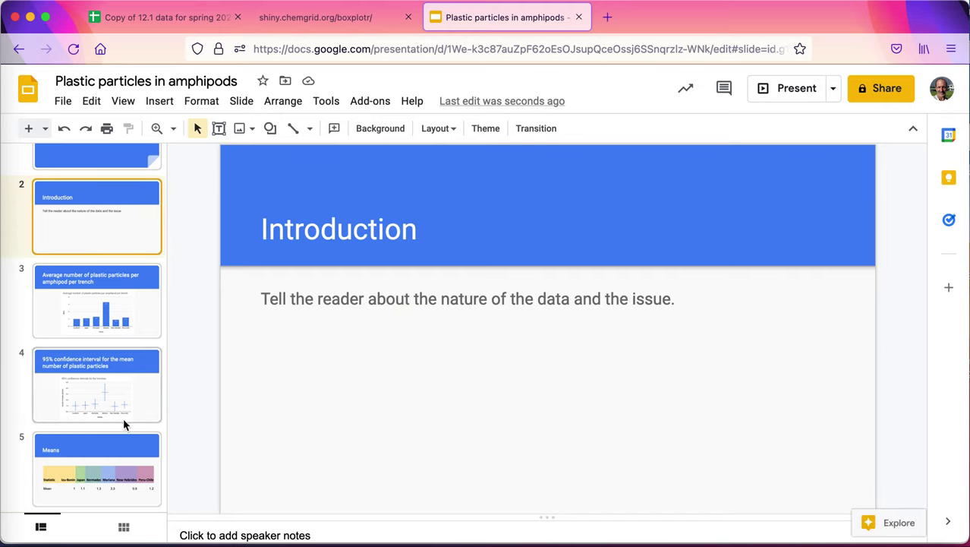
{"action": "left_click", "coordinate": [117, 461]}
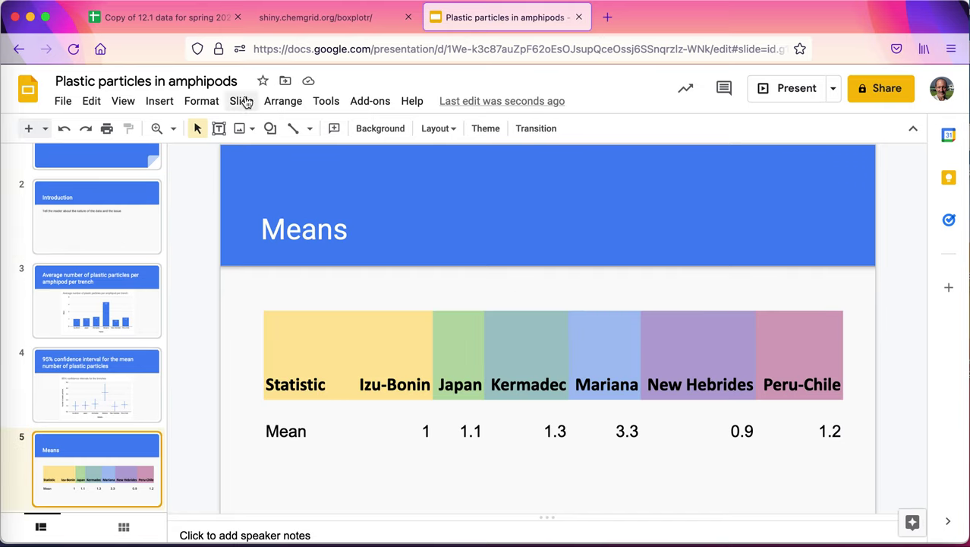
{"action": "left_click", "coordinate": [120, 212]}
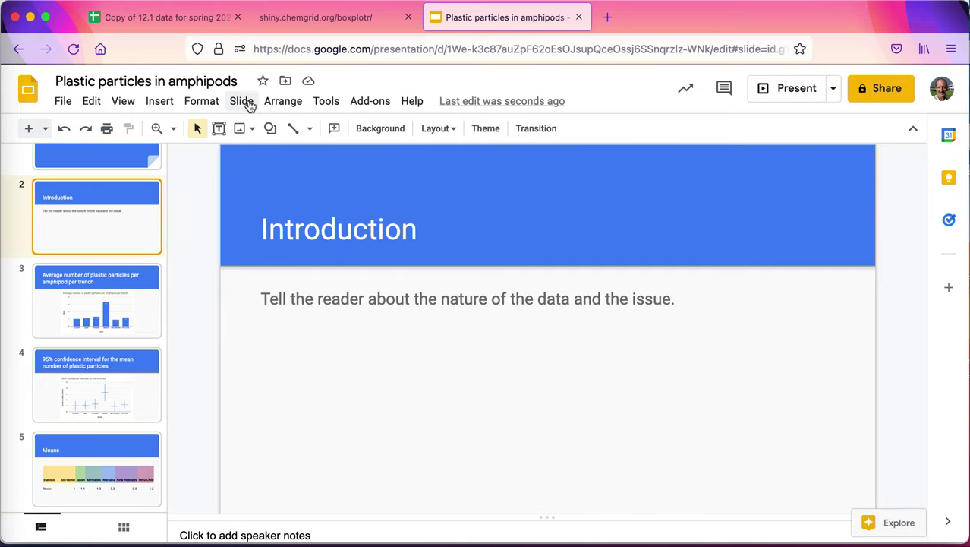
{"action": "left_click", "coordinate": [93, 481]}
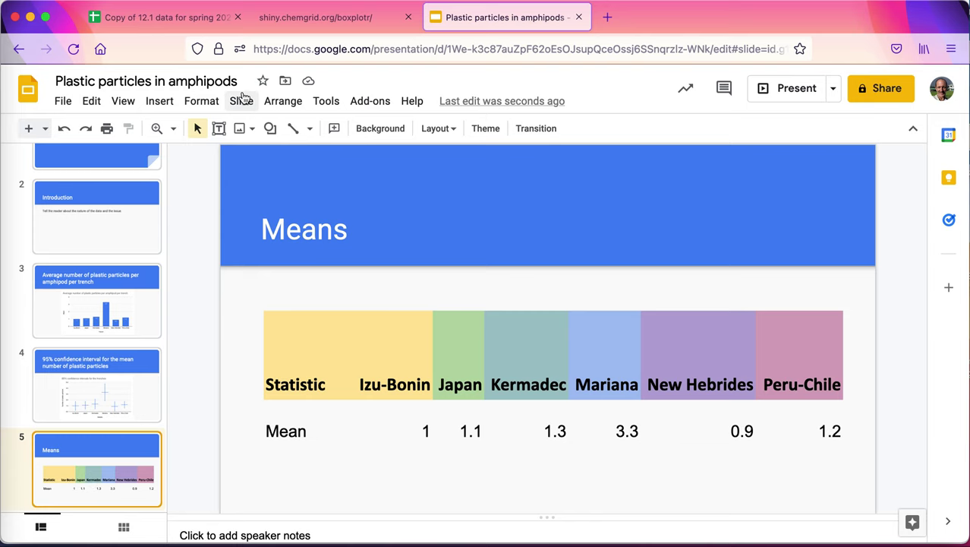
{"action": "left_click", "coordinate": [241, 101]}
Step: Add a new slide 6 after Means and title it 'Conclusions'
{"action": "left_click", "coordinate": [262, 127]}
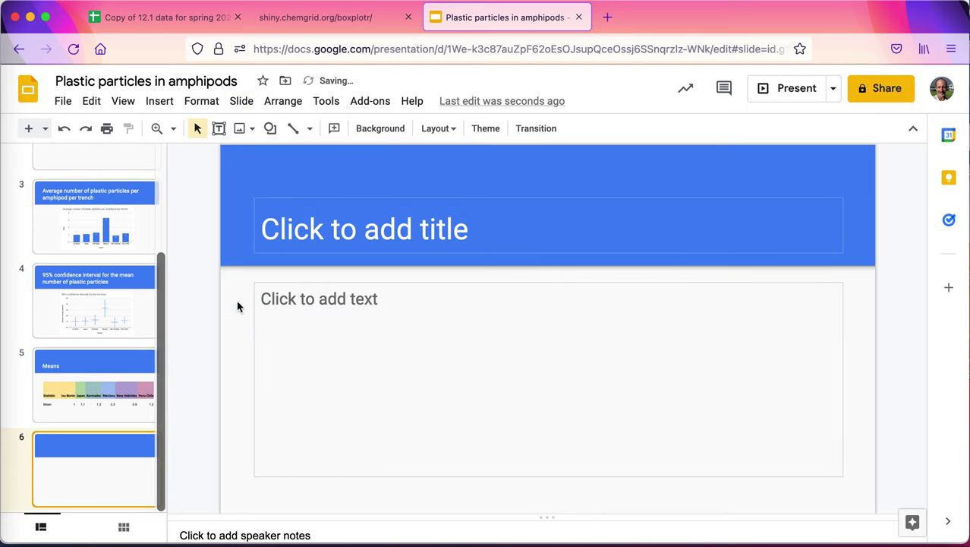
{"action": "left_click", "coordinate": [343, 245]}
{"action": "type", "text": "Con"}
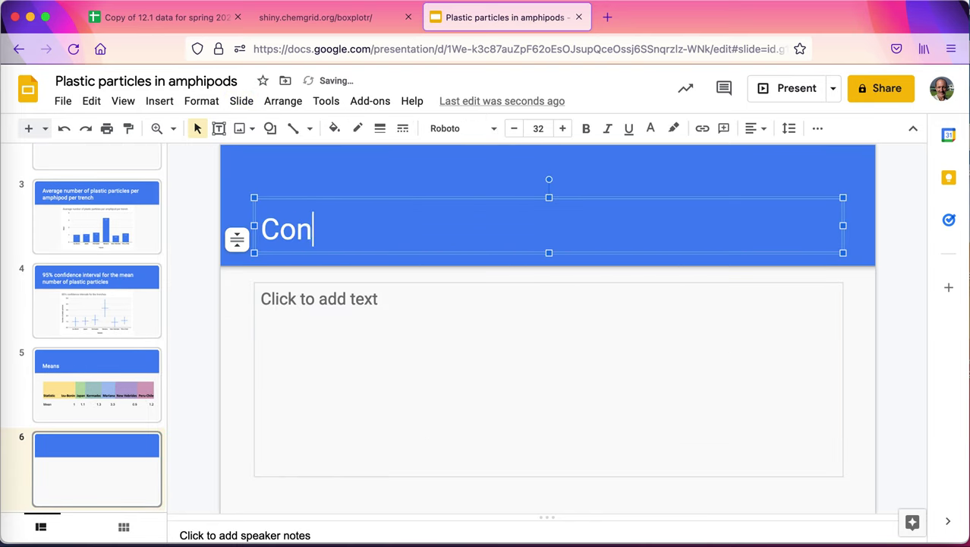
{"action": "type", "text": "clus"}
{"action": "key", "text": "BackSpace"}
{"action": "type", "text": "lusions"}
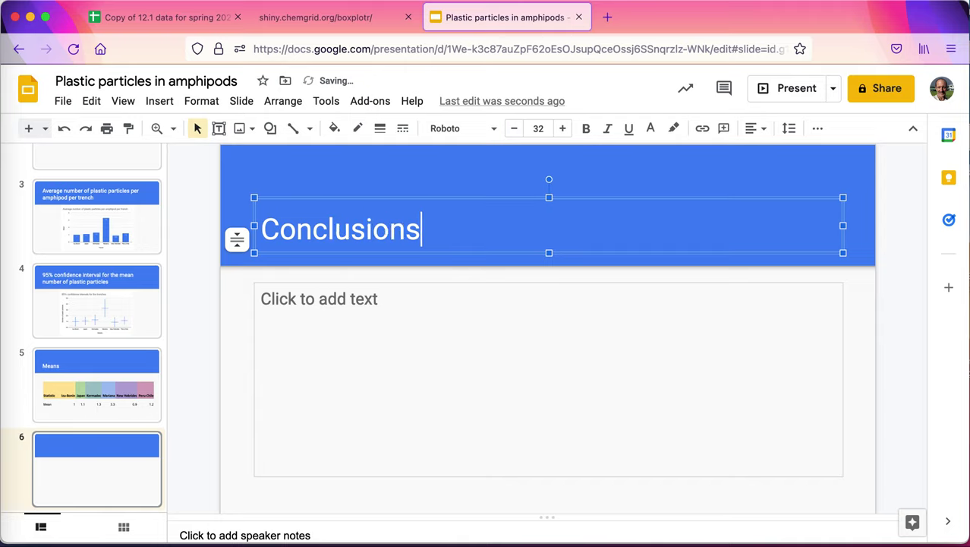
Step: Fill the Conclusions body with 'Wrap up all of the questions posed.'
{"action": "left_click", "coordinate": [287, 343]}
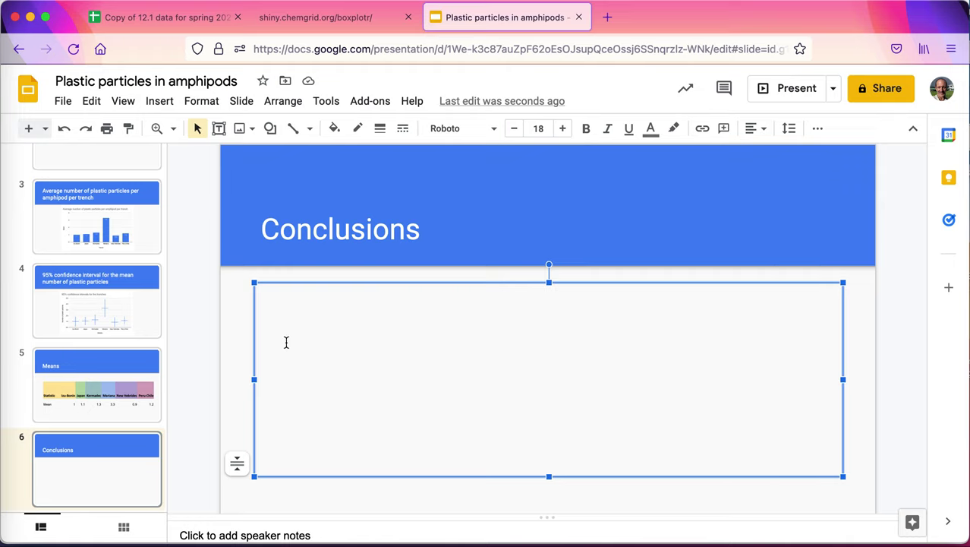
{"action": "scroll", "coordinate": [74, 393], "scroll_direction": "up", "scroll_amount": 3}
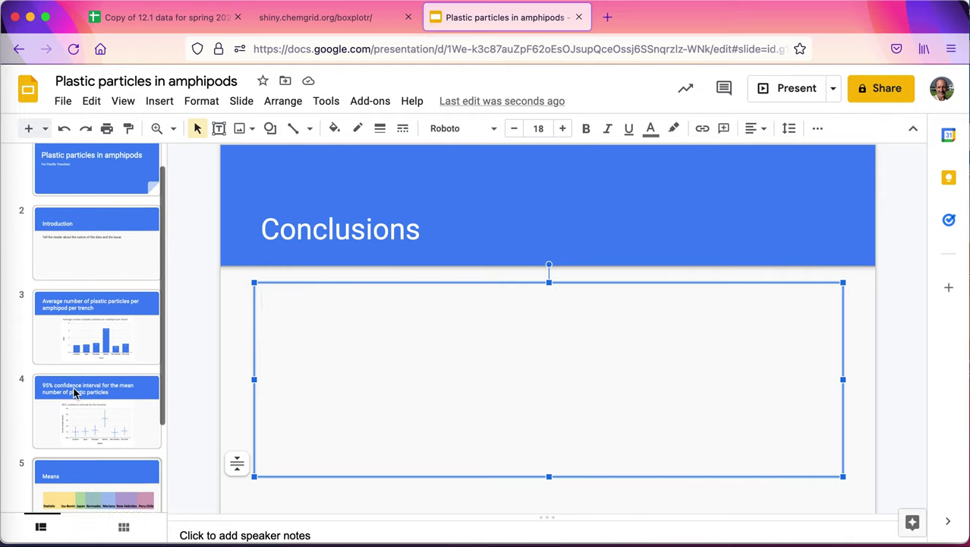
{"action": "scroll", "coordinate": [74, 393], "scroll_direction": "down", "scroll_amount": 3}
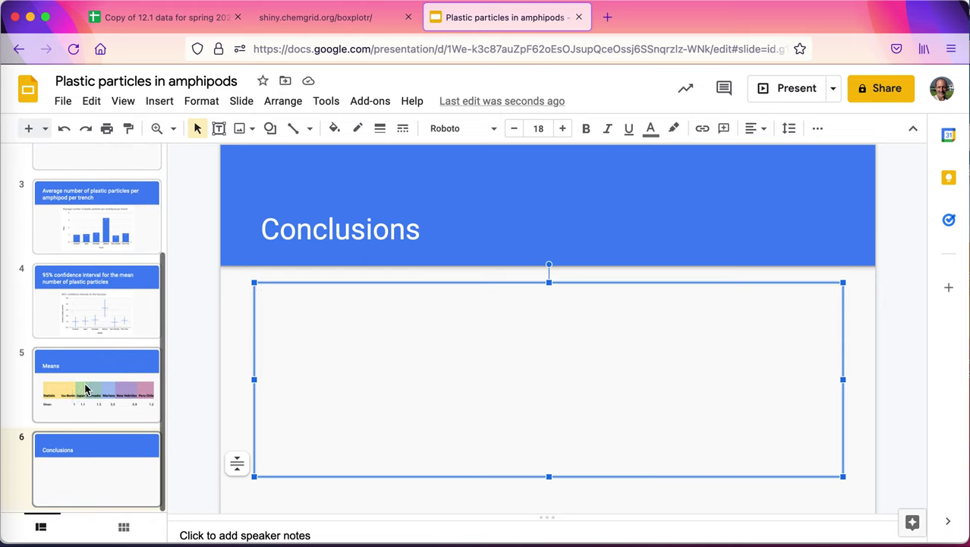
{"action": "scroll", "coordinate": [119, 197], "scroll_direction": "up", "scroll_amount": 1}
{"action": "scroll", "coordinate": [119, 197], "scroll_direction": "up", "scroll_amount": 3}
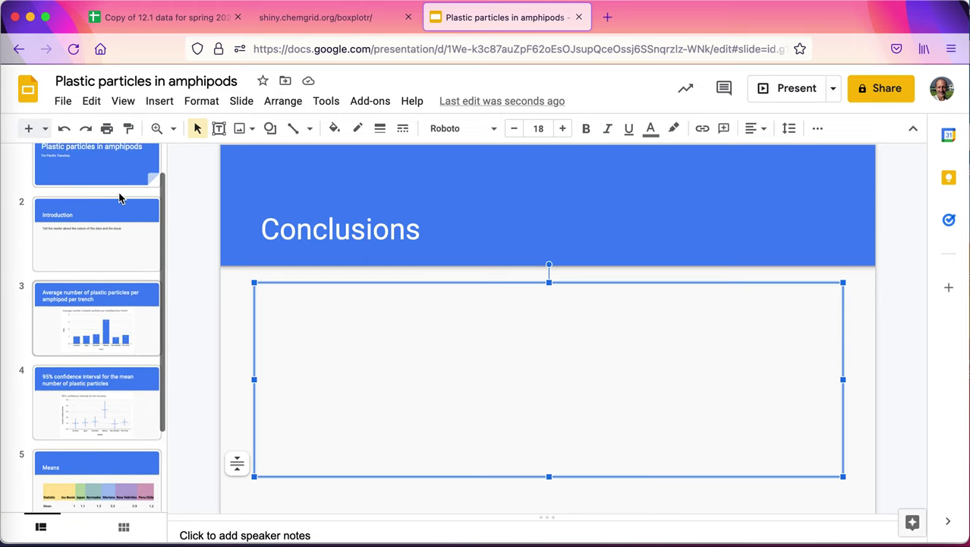
{"action": "scroll", "coordinate": [119, 198], "scroll_direction": "up", "scroll_amount": 1}
{"action": "scroll", "coordinate": [119, 197], "scroll_direction": "down", "scroll_amount": 3}
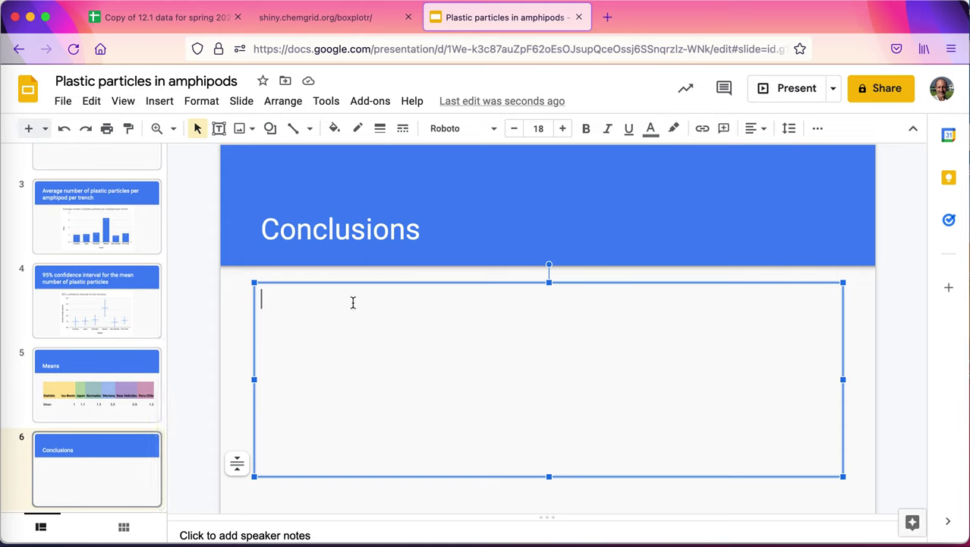
{"action": "type", "text": "Wrap up "}
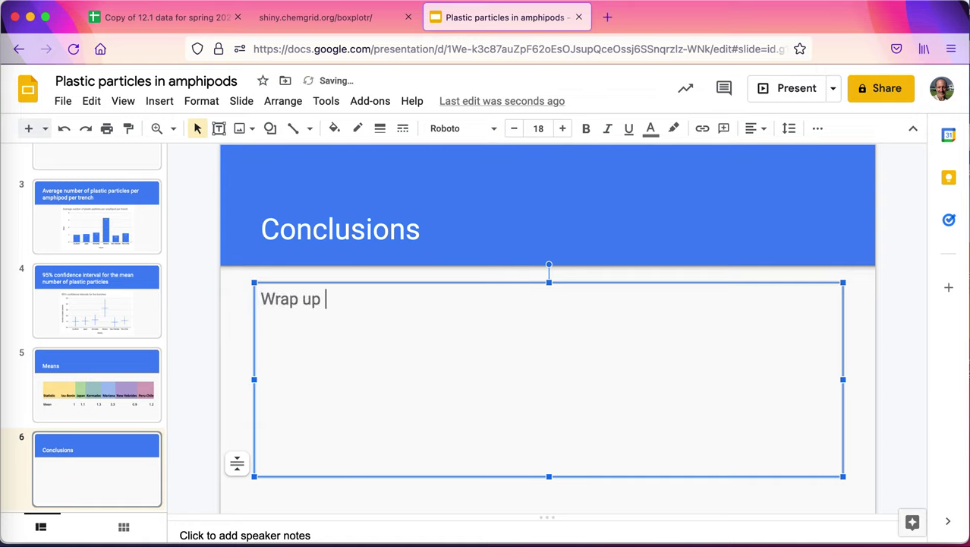
{"action": "type", "text": "all of the q"}
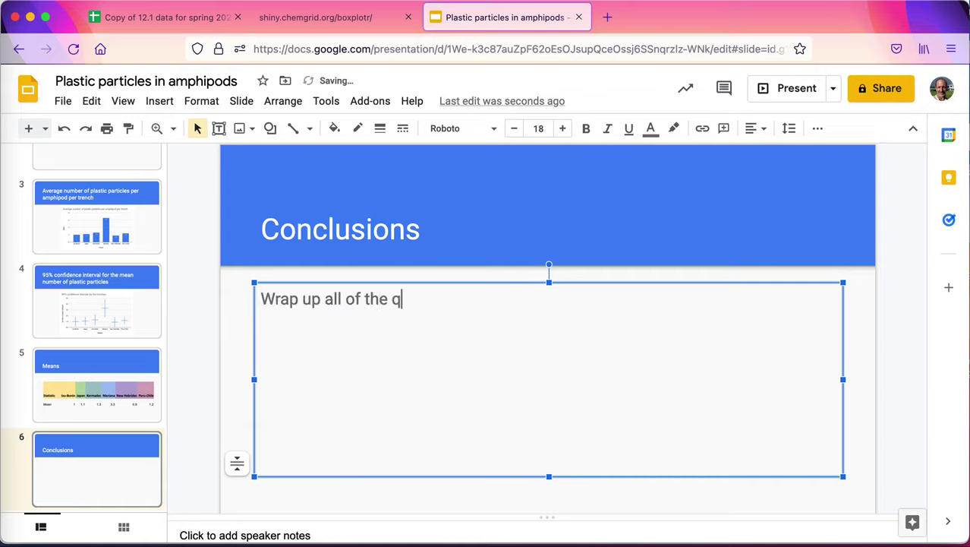
{"action": "type", "text": "uestions posed..."}
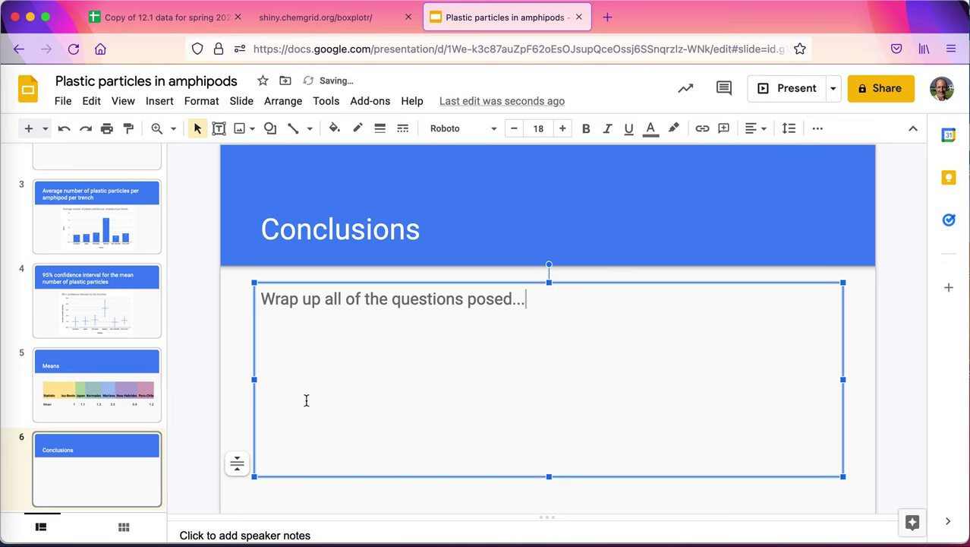
Step: Finish editing and go back to the confidence-interval slide
{"action": "key", "text": "Escape"}
{"action": "key", "text": "Escape"}
{"action": "key", "text": "Page_Up"}
{"action": "left_click", "coordinate": [132, 309]}
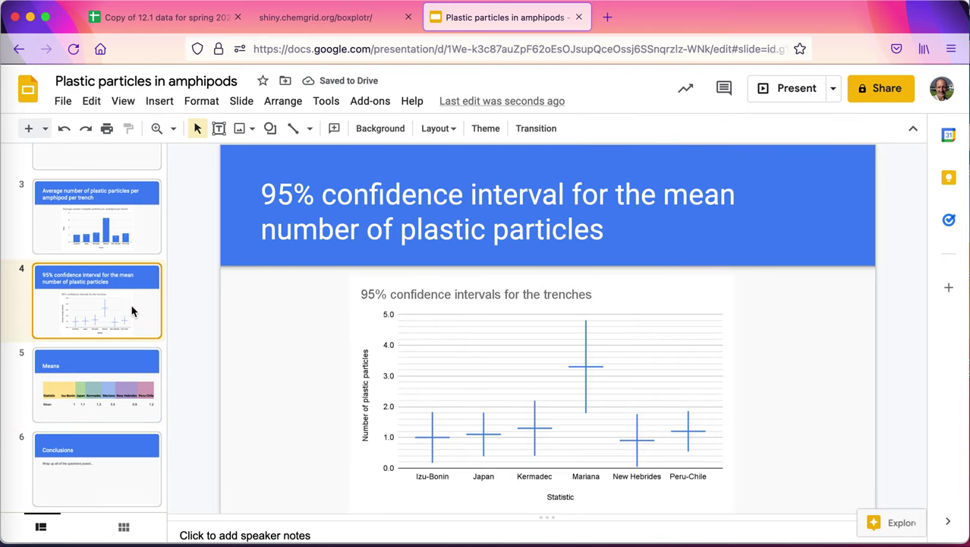
{"action": "left_click", "coordinate": [130, 233]}
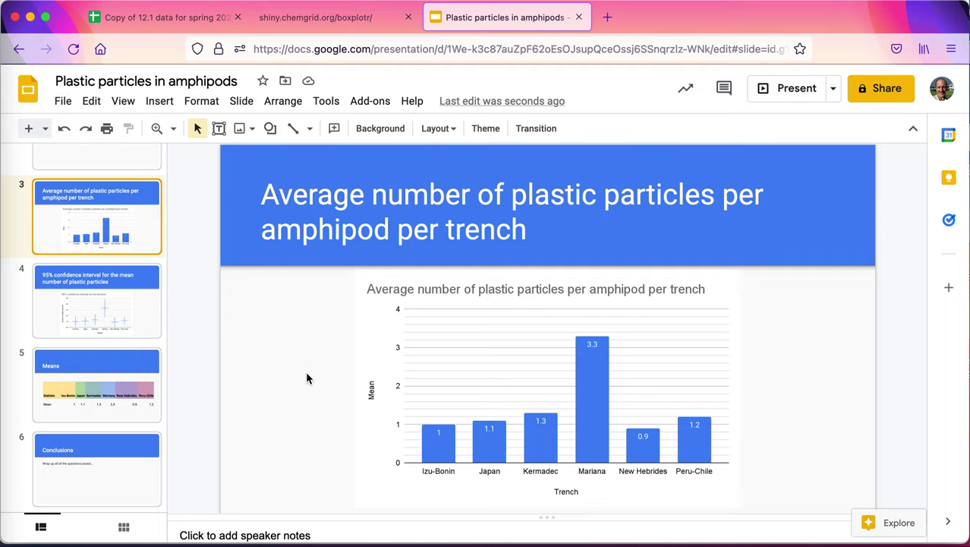
{"action": "left_click", "coordinate": [140, 309]}
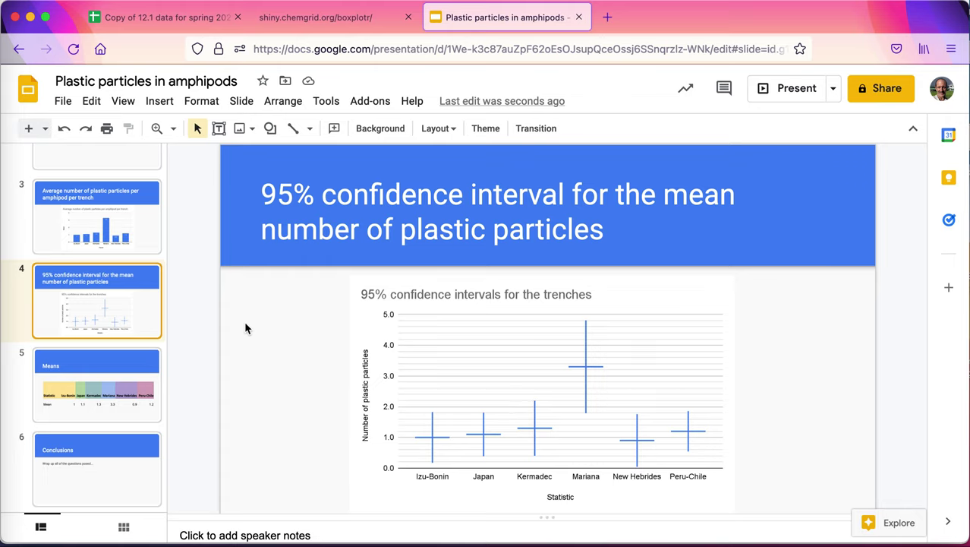
{"action": "left_click", "coordinate": [140, 224]}
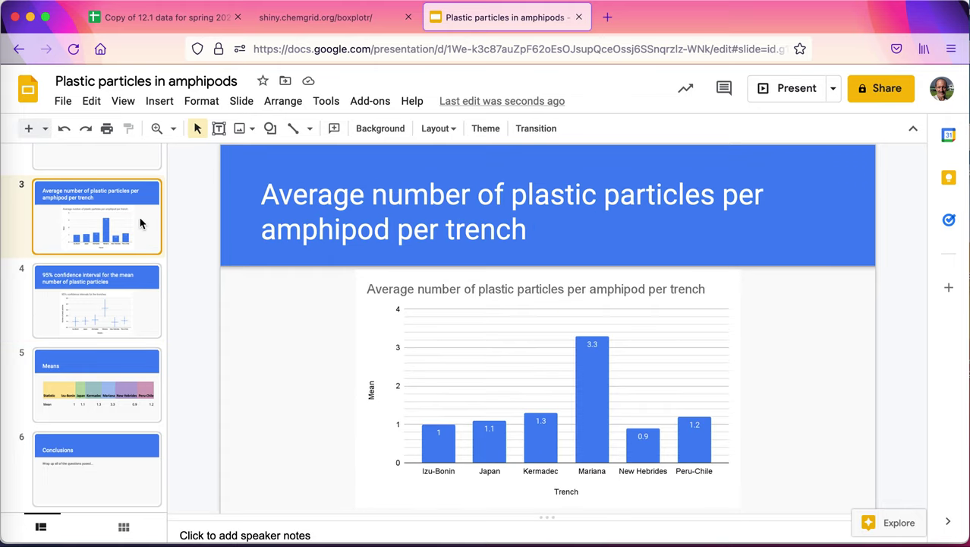
{"action": "left_click", "coordinate": [129, 319]}
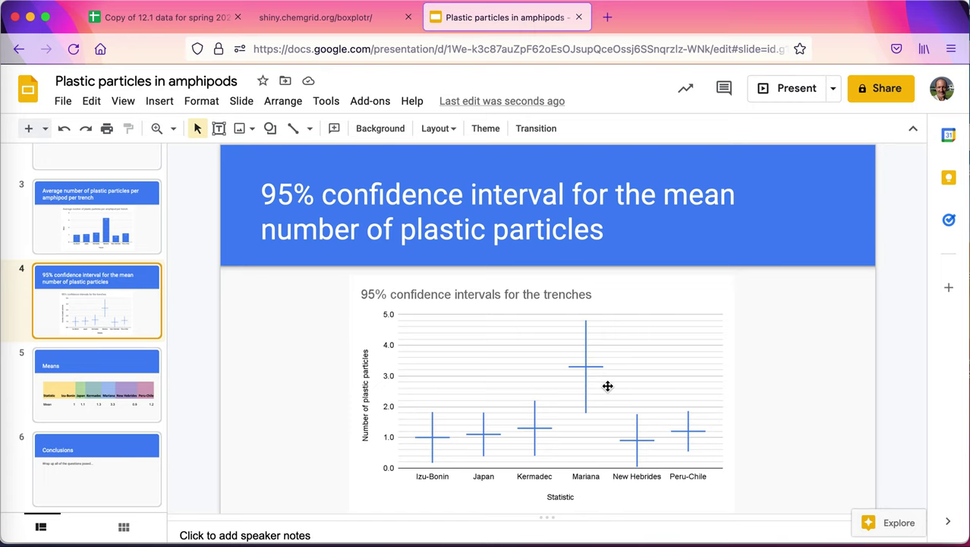
{"action": "left_click", "coordinate": [121, 224]}
{"action": "left_click", "coordinate": [109, 299]}
{"action": "left_click", "coordinate": [158, 228]}
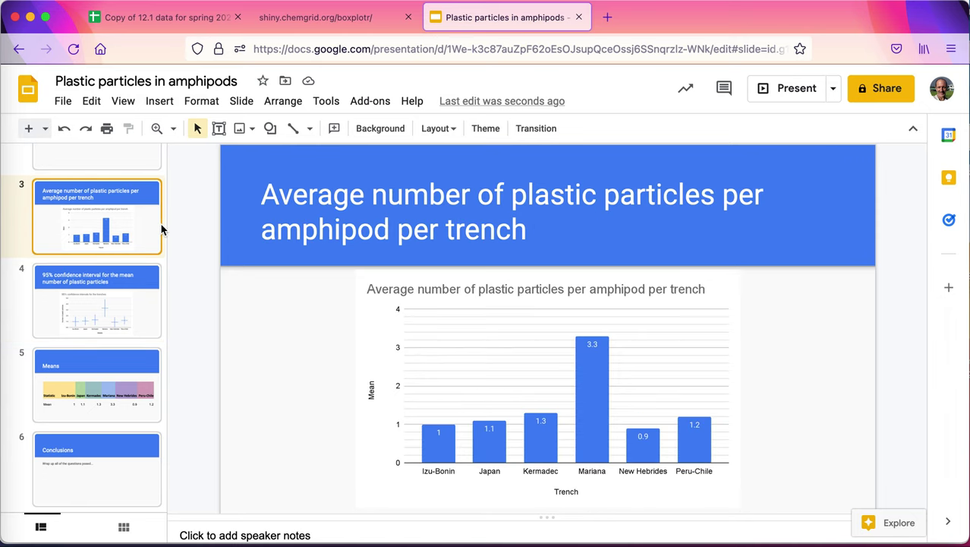
{"action": "left_click", "coordinate": [129, 312]}
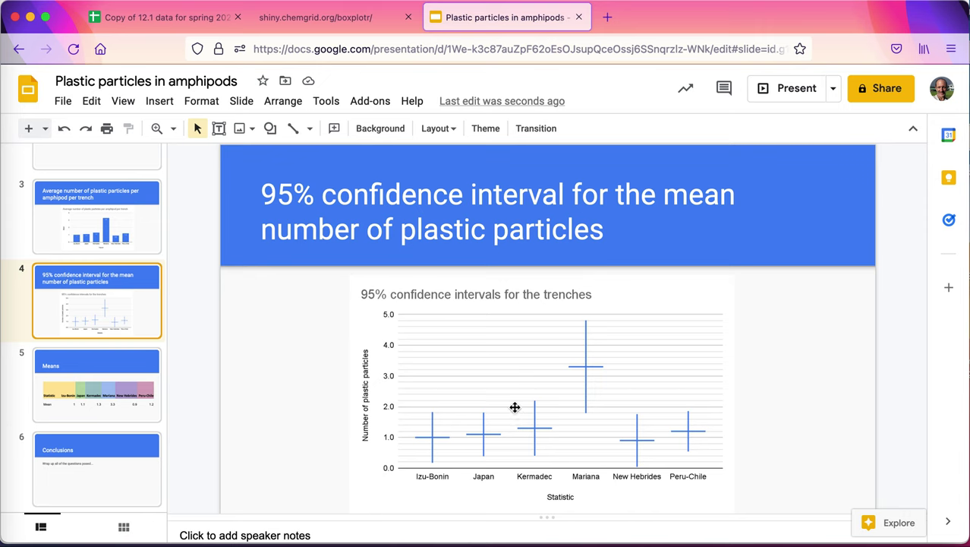
Step: In the spreadsheet, move the average-particles bar chart down below row 21
{"action": "left_click", "coordinate": [199, 27]}
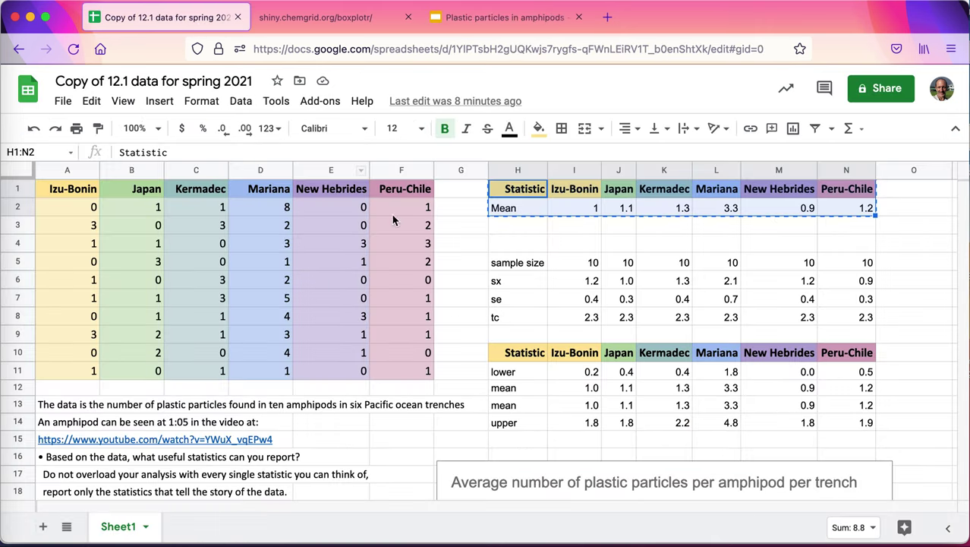
{"action": "scroll", "coordinate": [440, 338], "scroll_direction": "down", "scroll_amount": 2}
{"action": "left_click", "coordinate": [578, 398]}
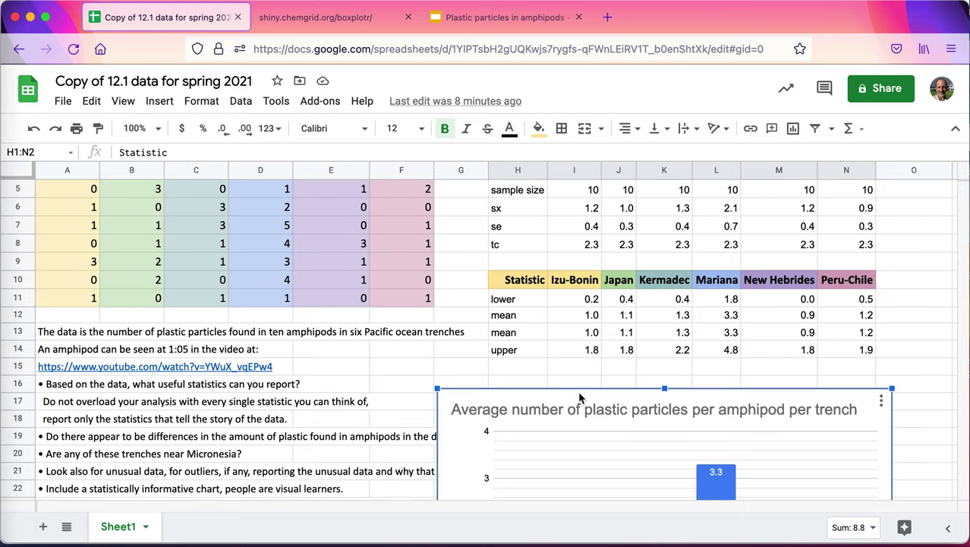
{"action": "left_click_drag", "start_coordinate": [578, 398], "coordinate": [562, 492]}
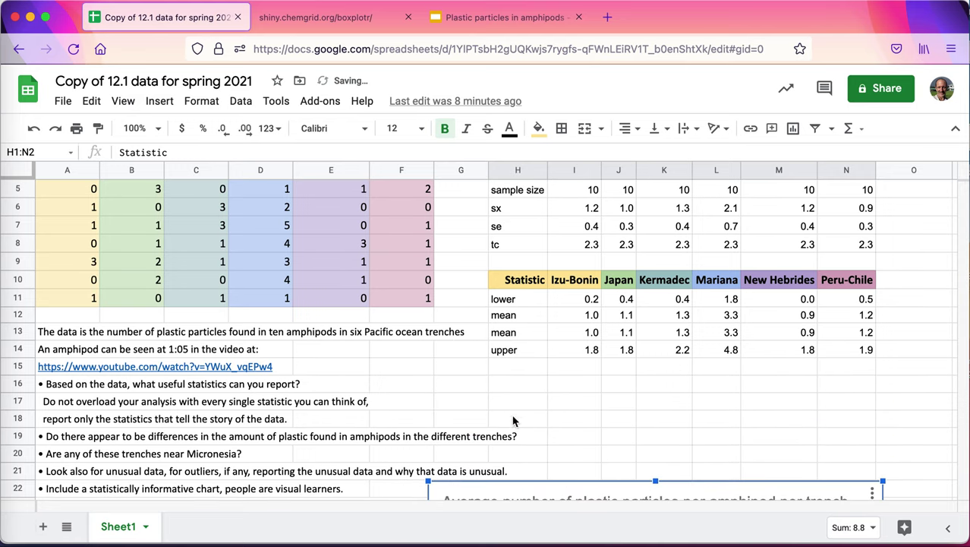
Step: Enter =0.05/6 in cell H16, giving 0.008333333
{"action": "left_click", "coordinate": [512, 386]}
{"action": "type", "text": "="}
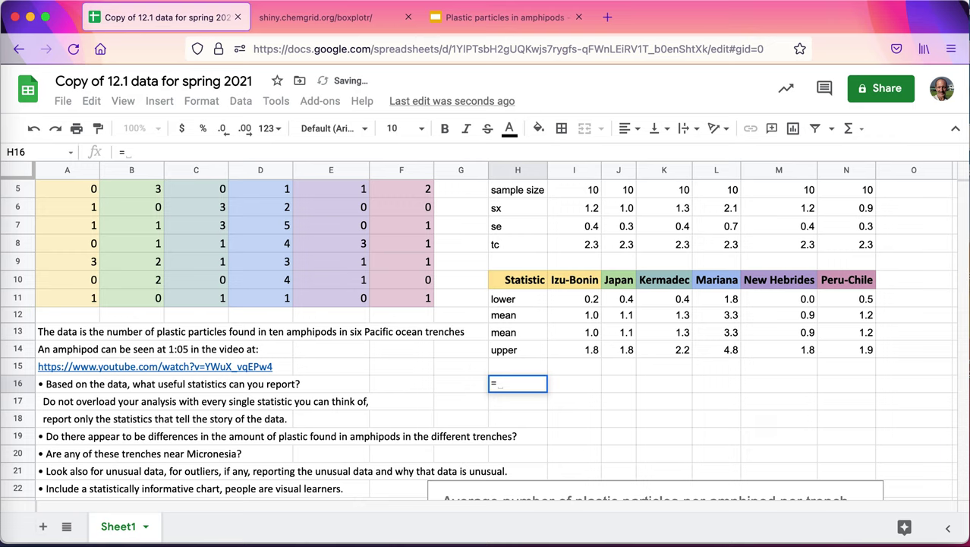
{"action": "type", "text": "0.06/"}
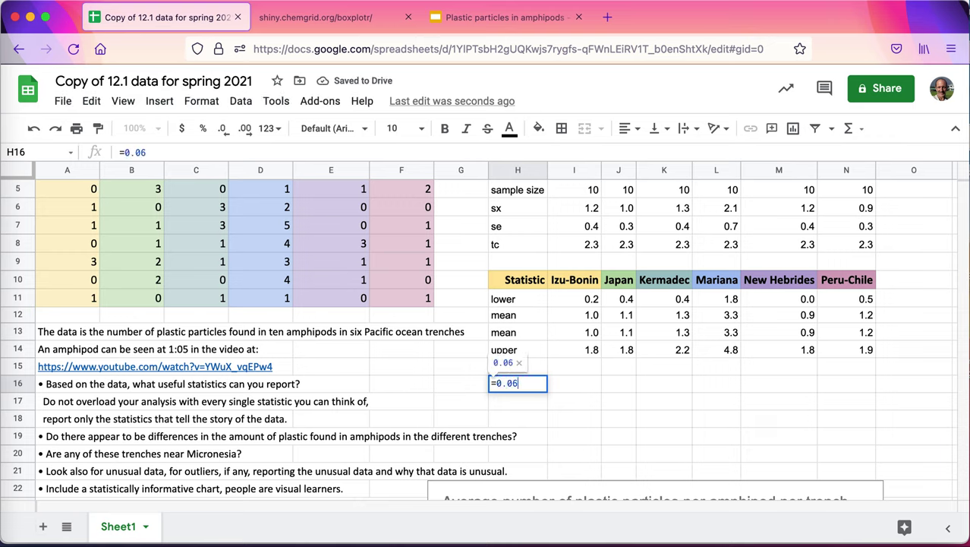
{"action": "key", "text": "BackSpace"}
{"action": "key", "text": "BackSpace"}
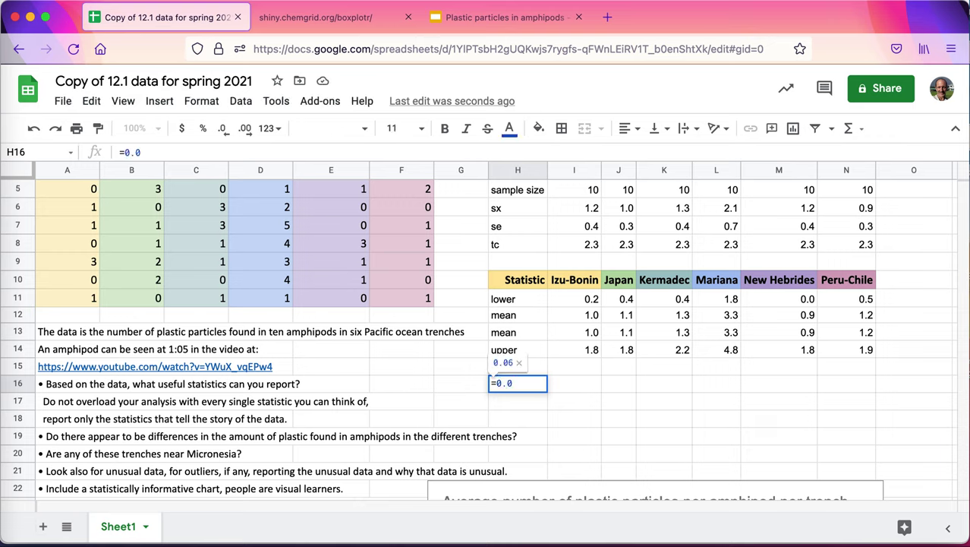
{"action": "type", "text": "5/6"}
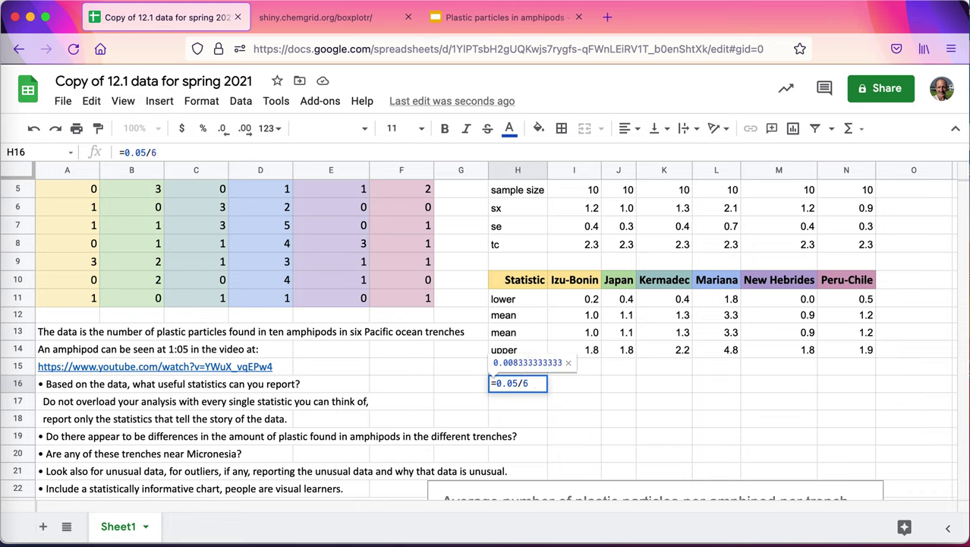
{"action": "key", "text": "Return"}
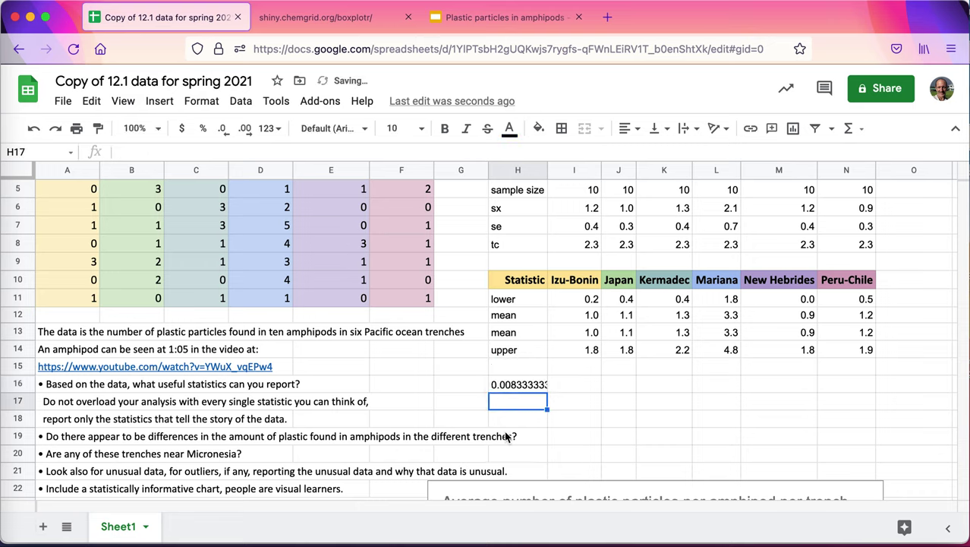
{"action": "left_click", "coordinate": [539, 386]}
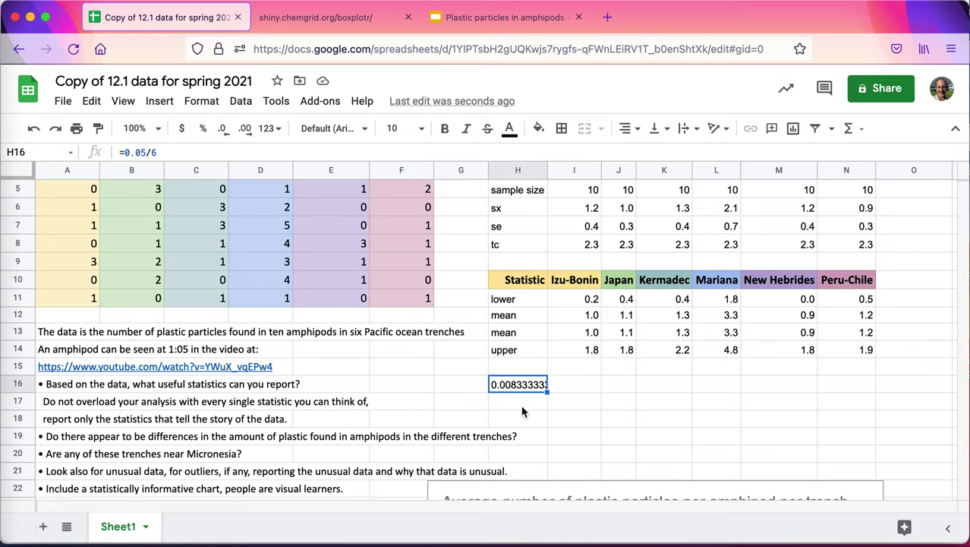
{"action": "scroll", "coordinate": [575, 381], "scroll_direction": "down", "scroll_amount": 3}
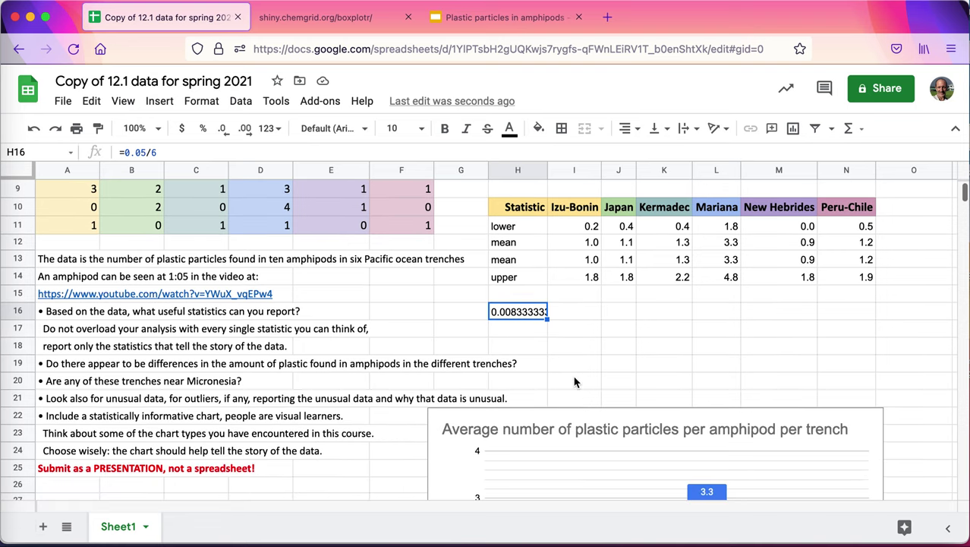
Step: Check the mean row in the spreadsheet, then return to the 95% confidence-interval slide
{"action": "left_click", "coordinate": [466, 21]}
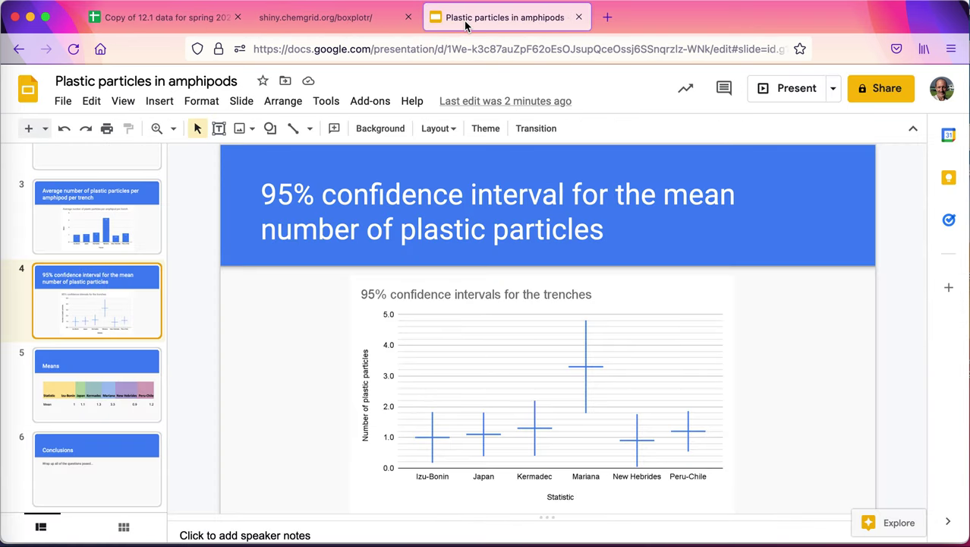
{"action": "scroll", "coordinate": [127, 341], "scroll_direction": "up", "scroll_amount": 2}
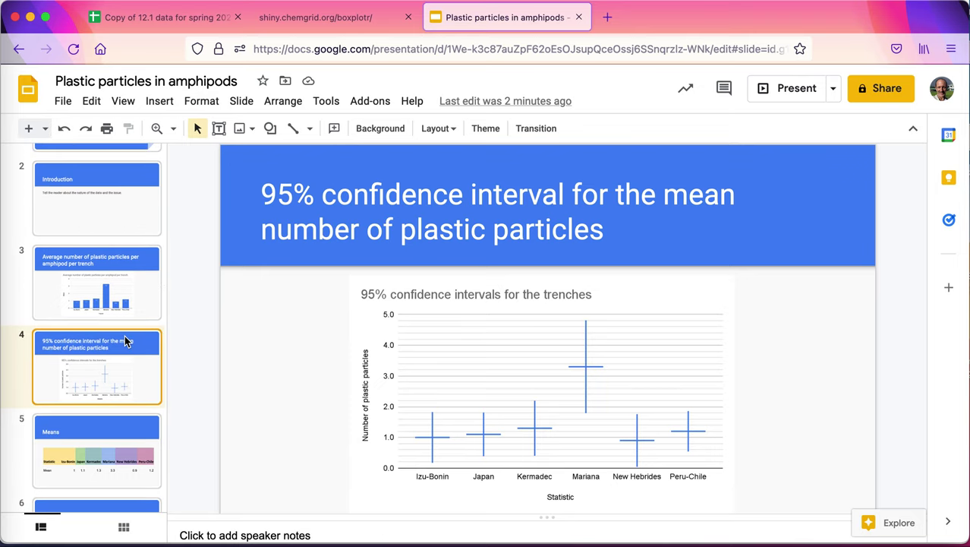
{"action": "left_click", "coordinate": [176, 23]}
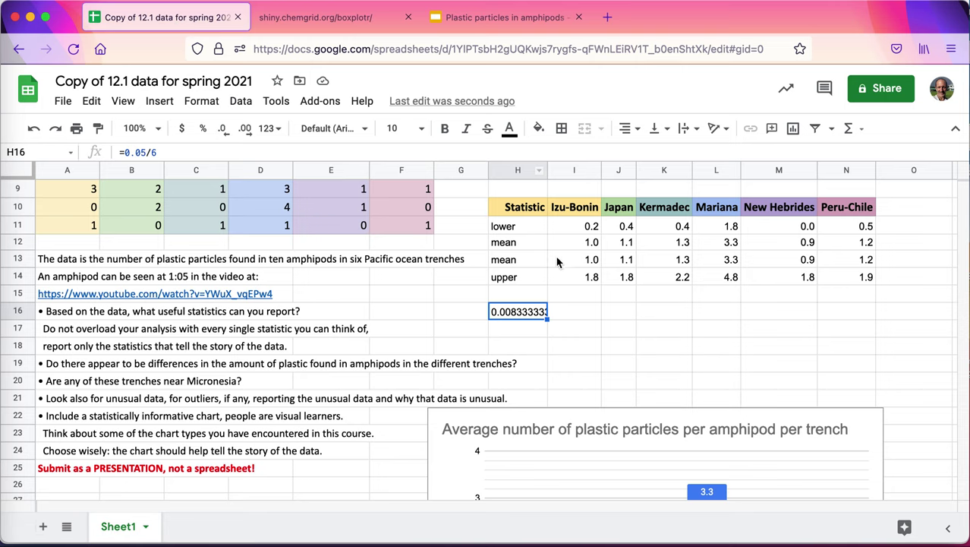
{"action": "left_click", "coordinate": [541, 258]}
{"action": "scroll", "coordinate": [540, 257], "scroll_direction": "up", "scroll_amount": 2}
{"action": "scroll", "coordinate": [540, 256], "scroll_direction": "up", "scroll_amount": 3}
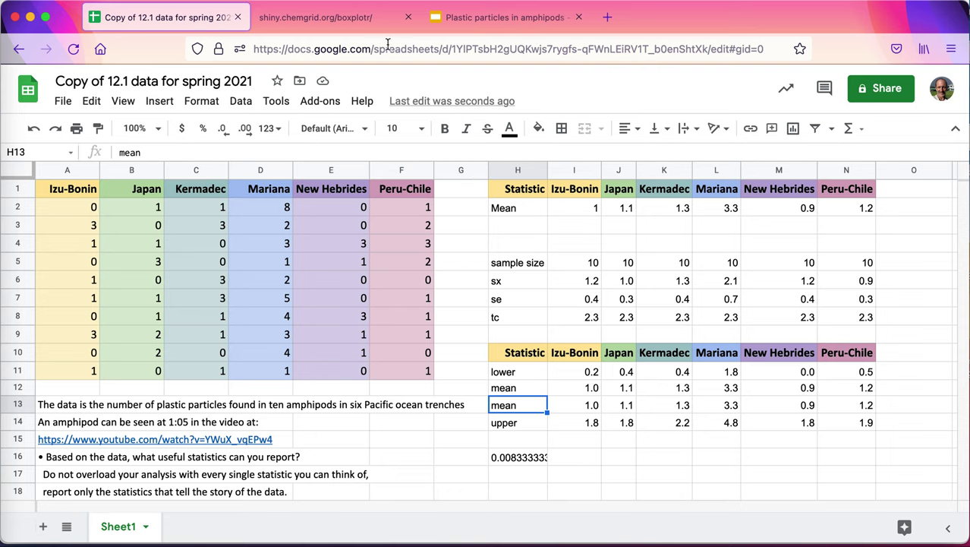
{"action": "left_click", "coordinate": [472, 20]}
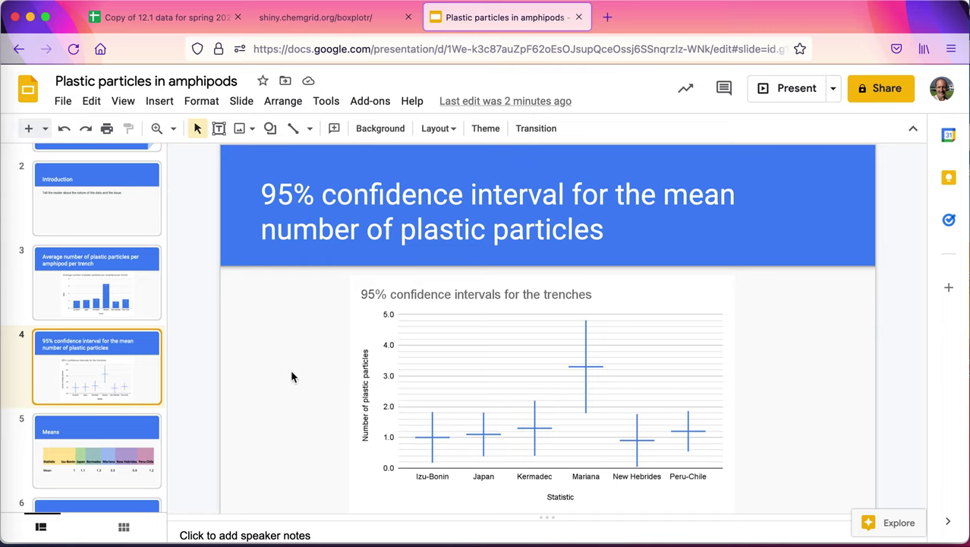
{"action": "left_click", "coordinate": [63, 101]}
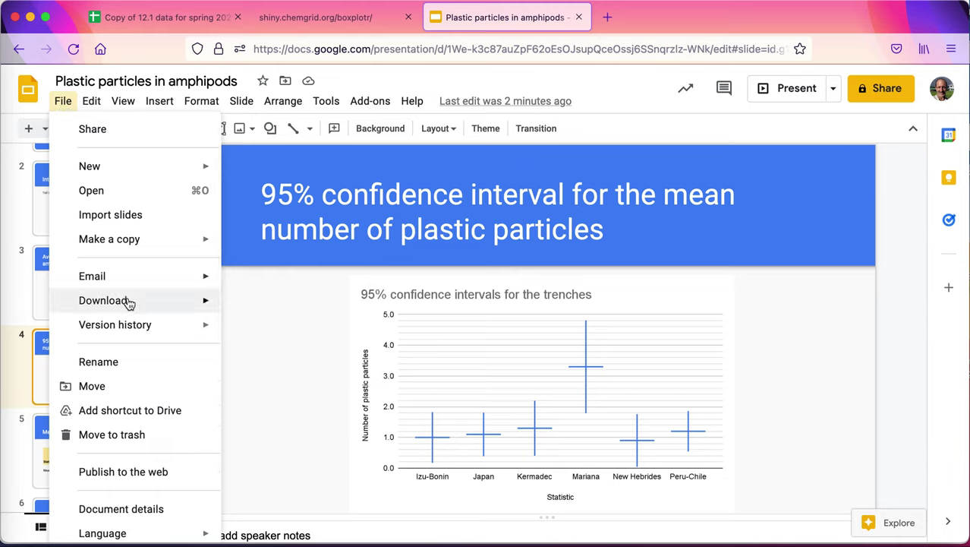
{"action": "mouse_move", "coordinate": [102, 301]}
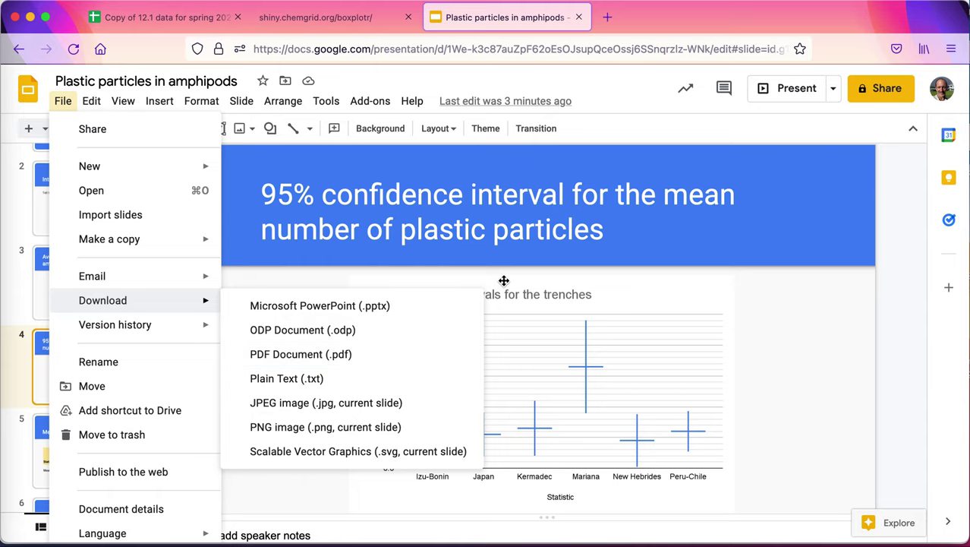
{"action": "left_click", "coordinate": [637, 205]}
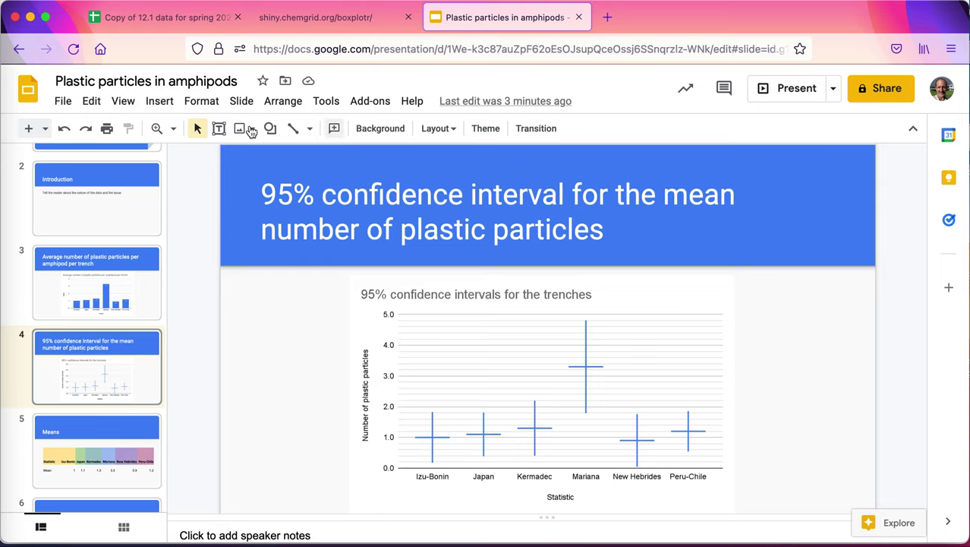